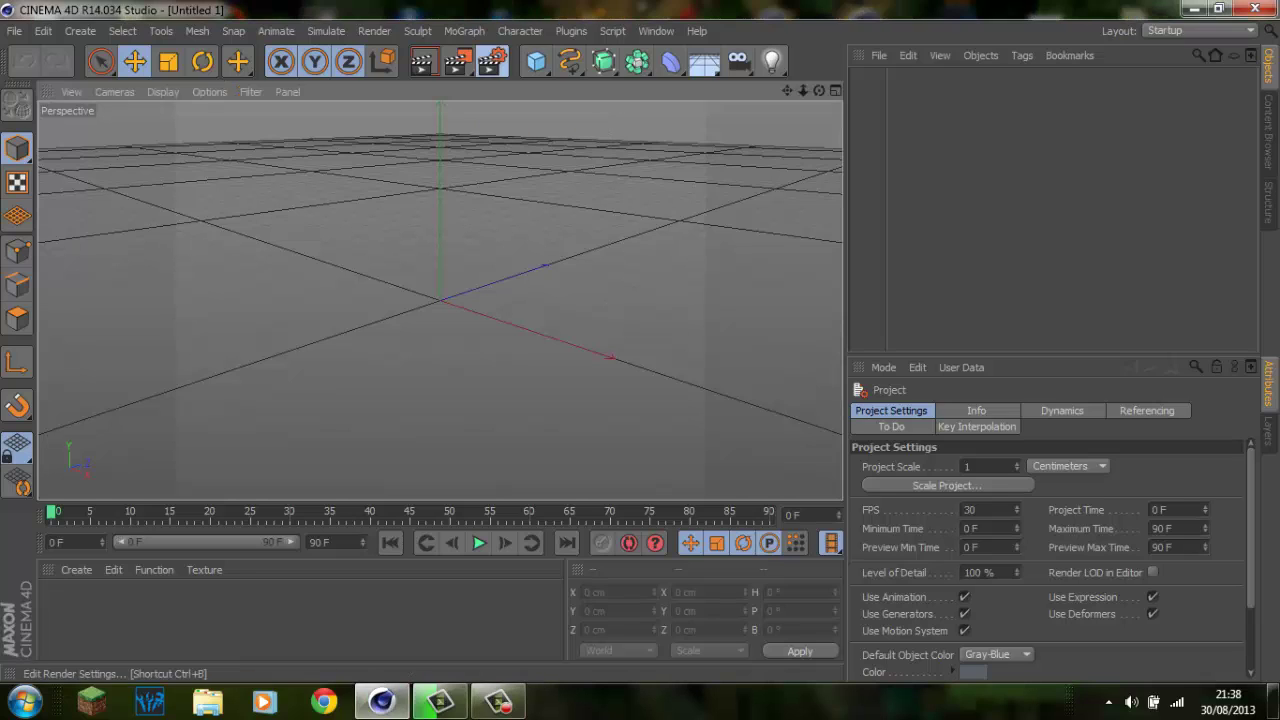
Set the render output resolution to 1280 x 720.
left_click(491, 61)
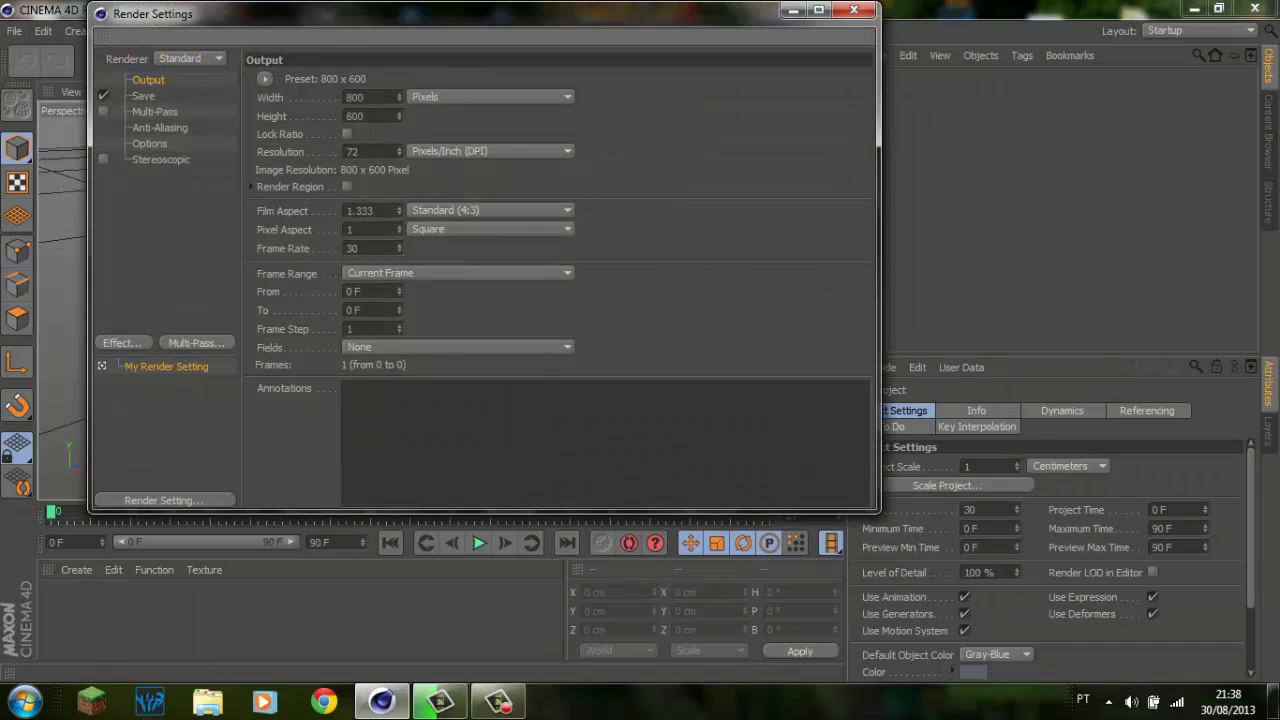
double_click(355, 97)
type("1")
type("280")
key("Return")
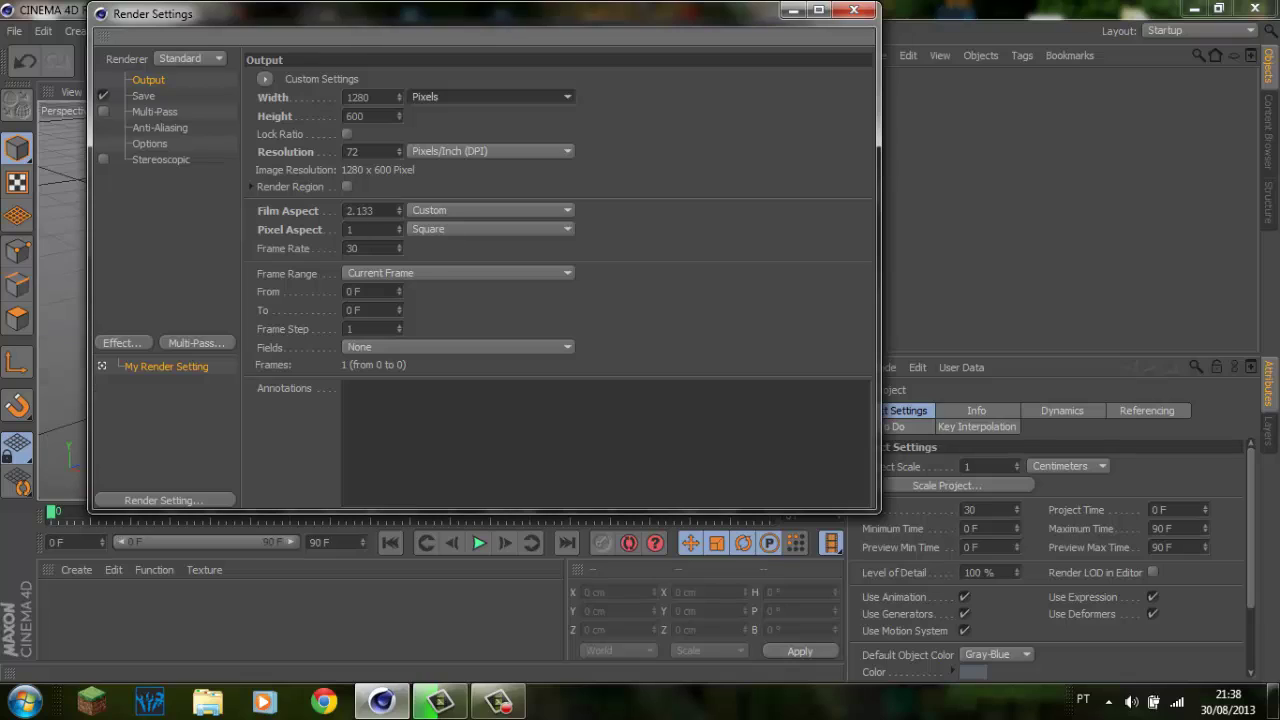
double_click(355, 116)
type("72")
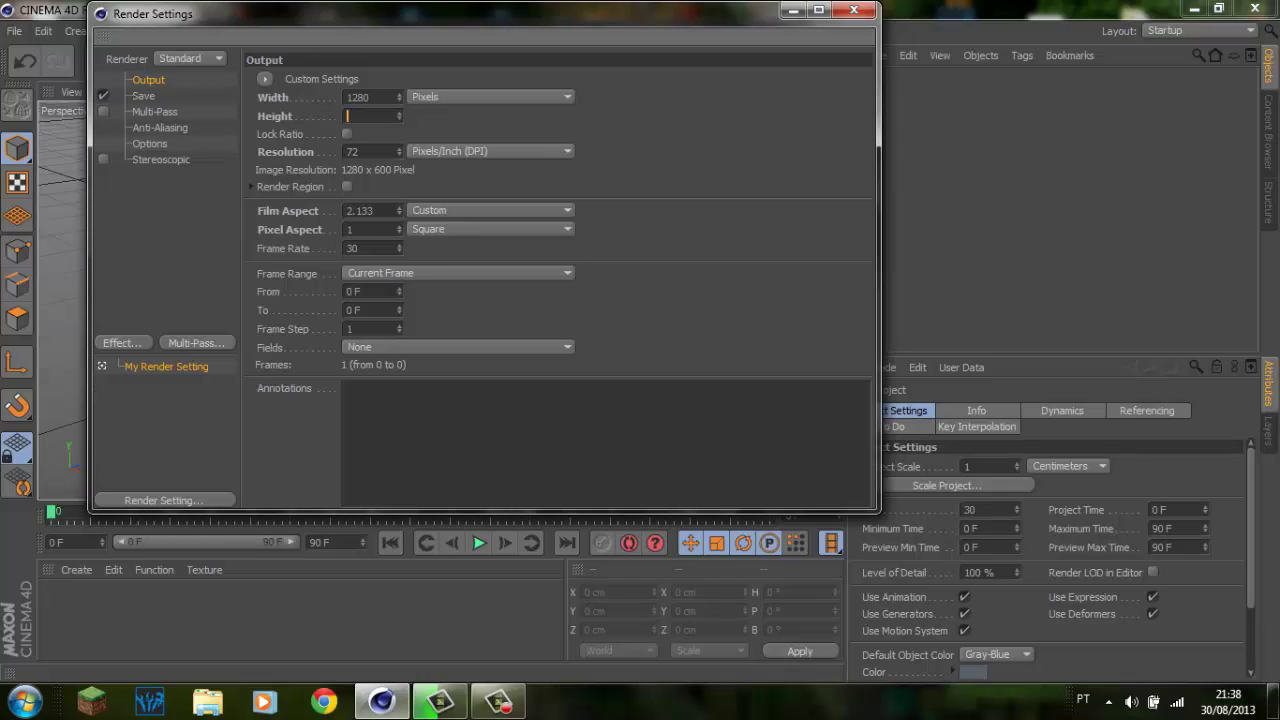
type("0")
key("Return")
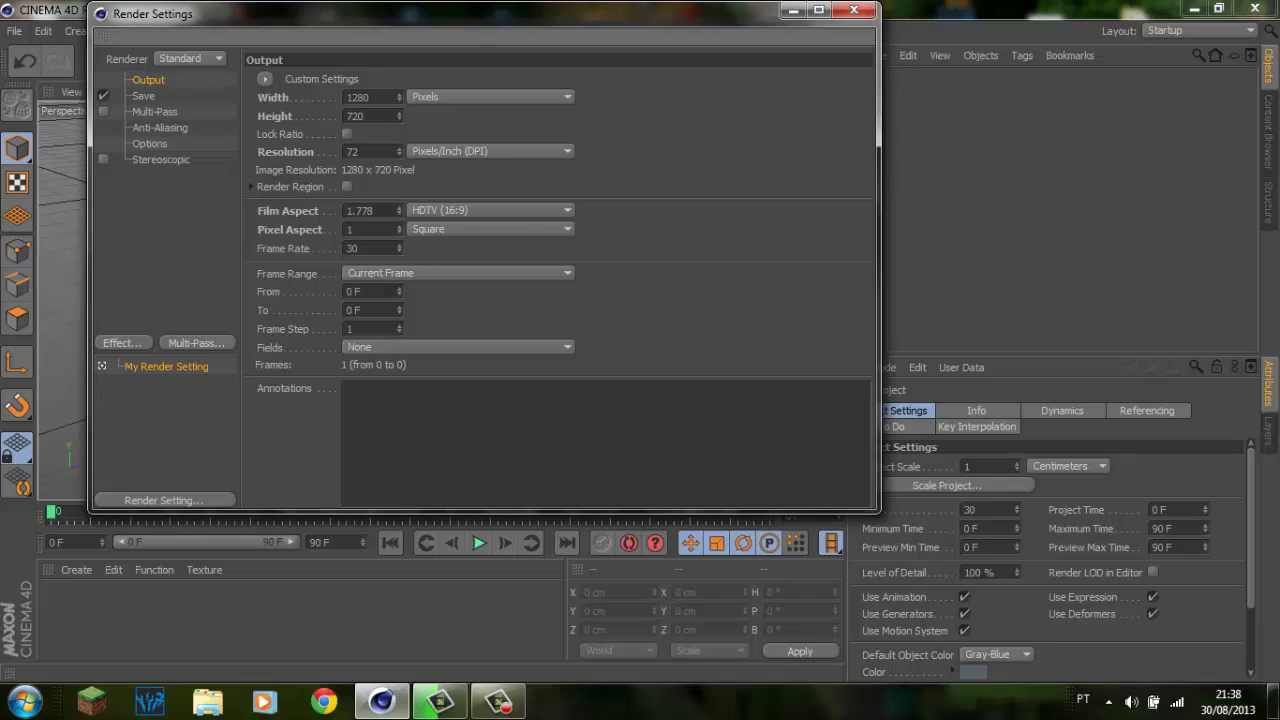
Save the render as an AVI Movie named Vinheta on the Desktop.
left_click(143, 95)
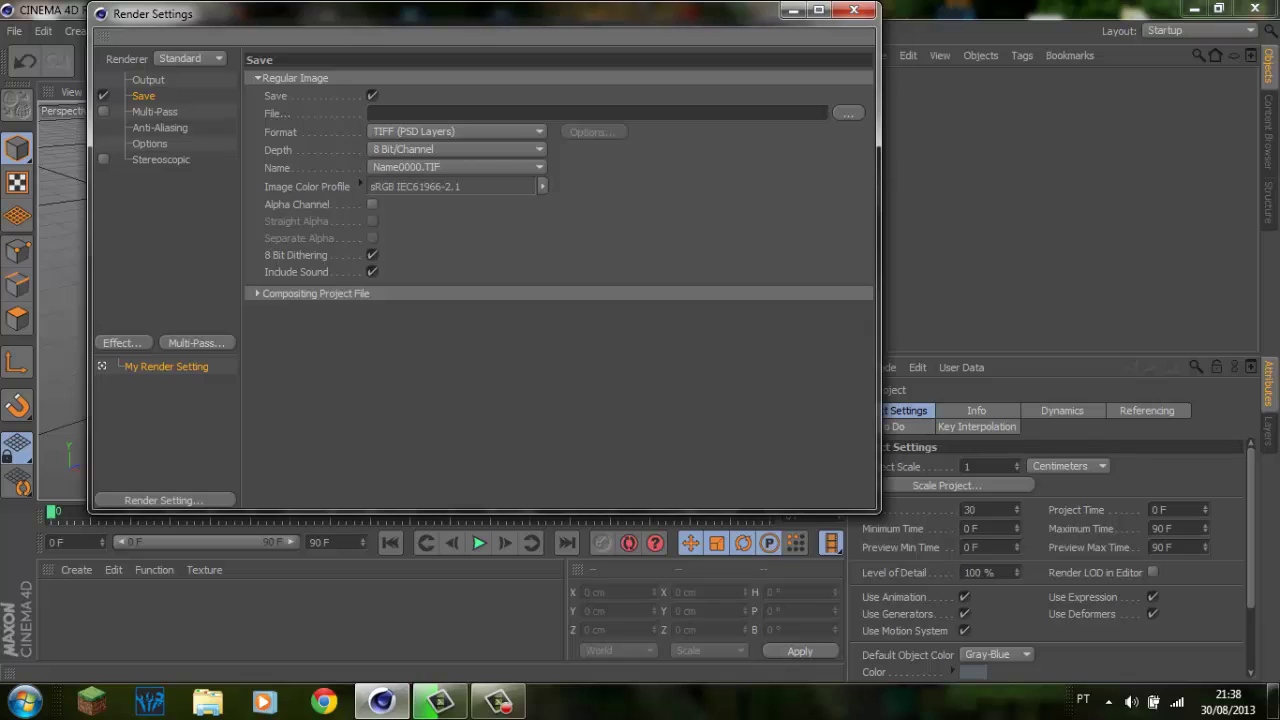
left_click(455, 131)
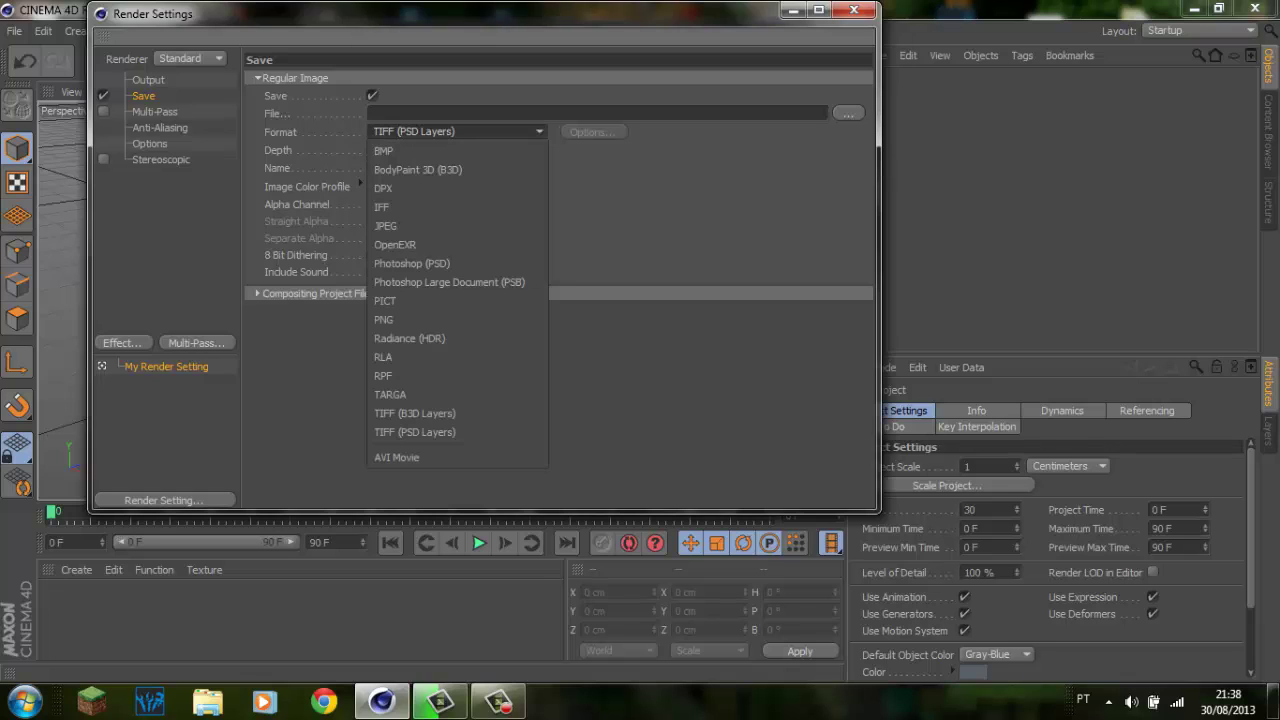
left_click(410, 457)
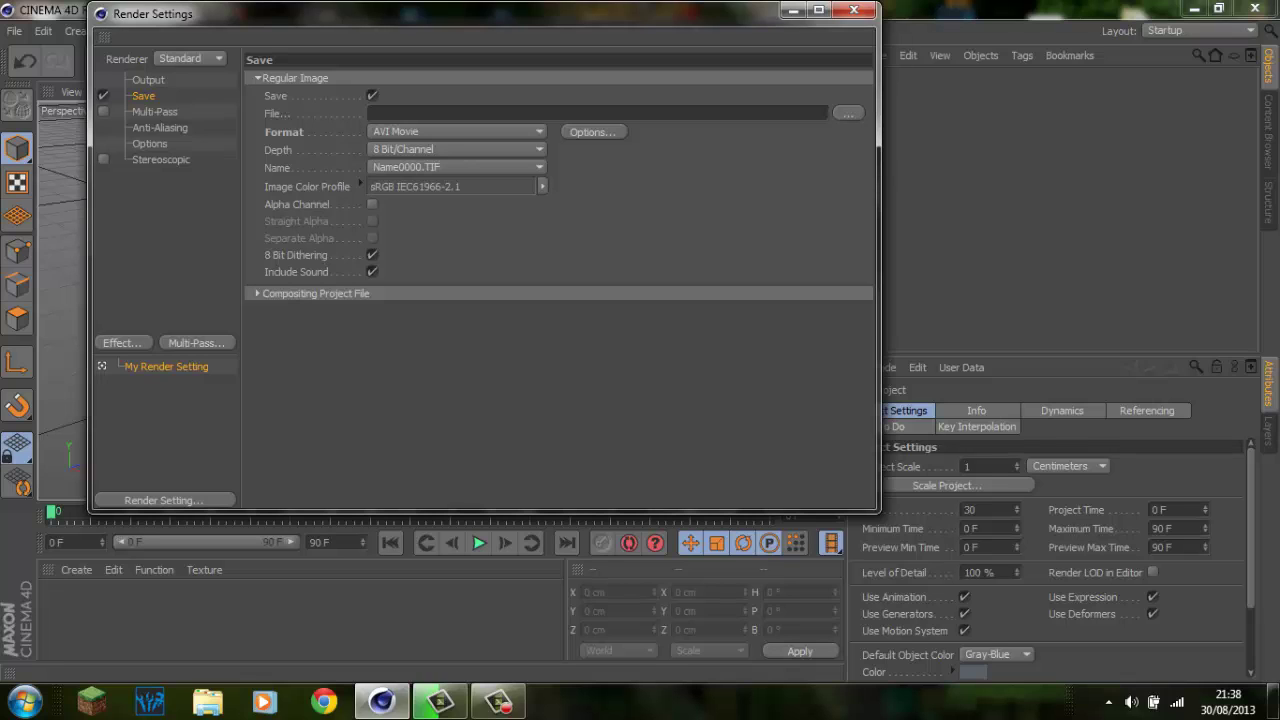
left_click(848, 113)
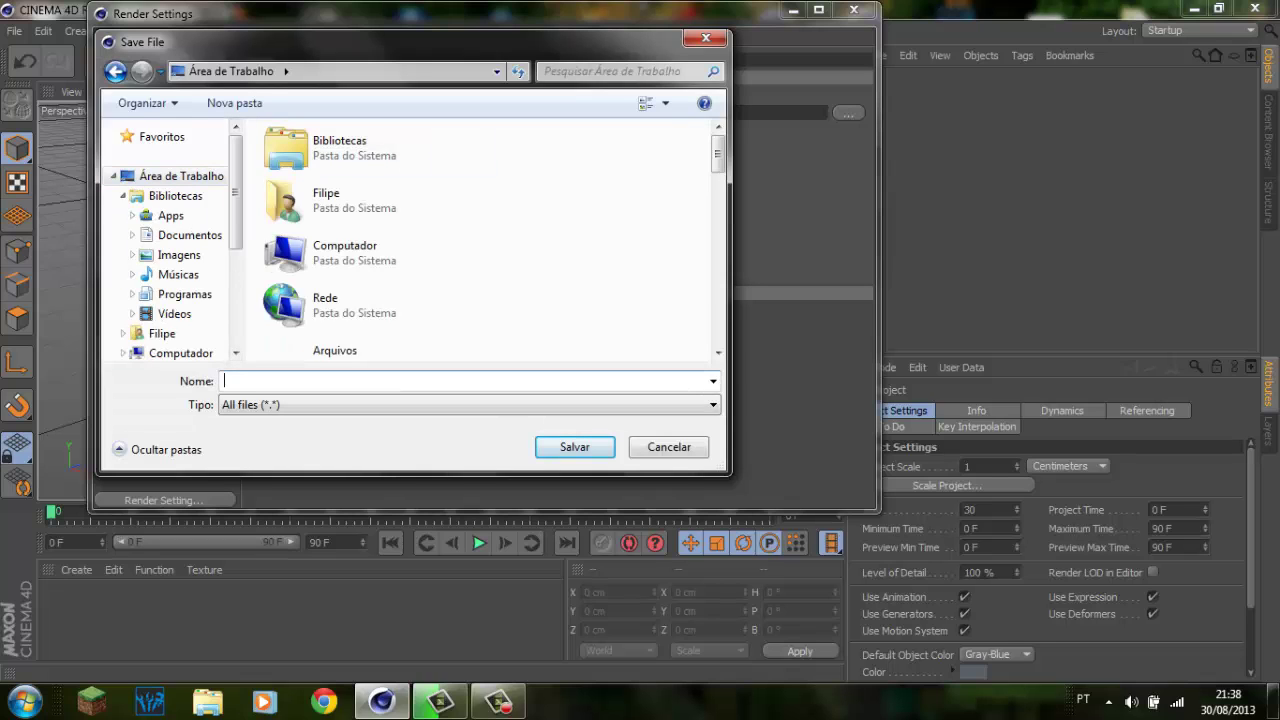
type("V")
type("inheta")
key("Return")
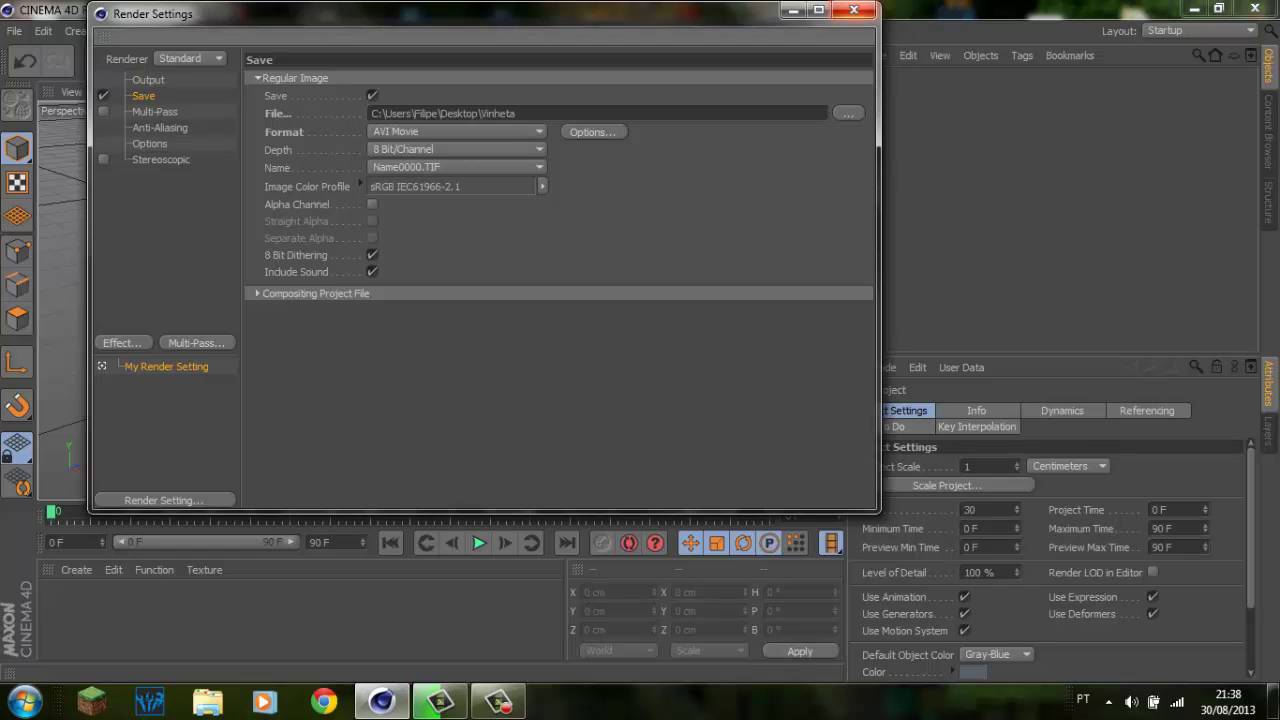
left_click(854, 9)
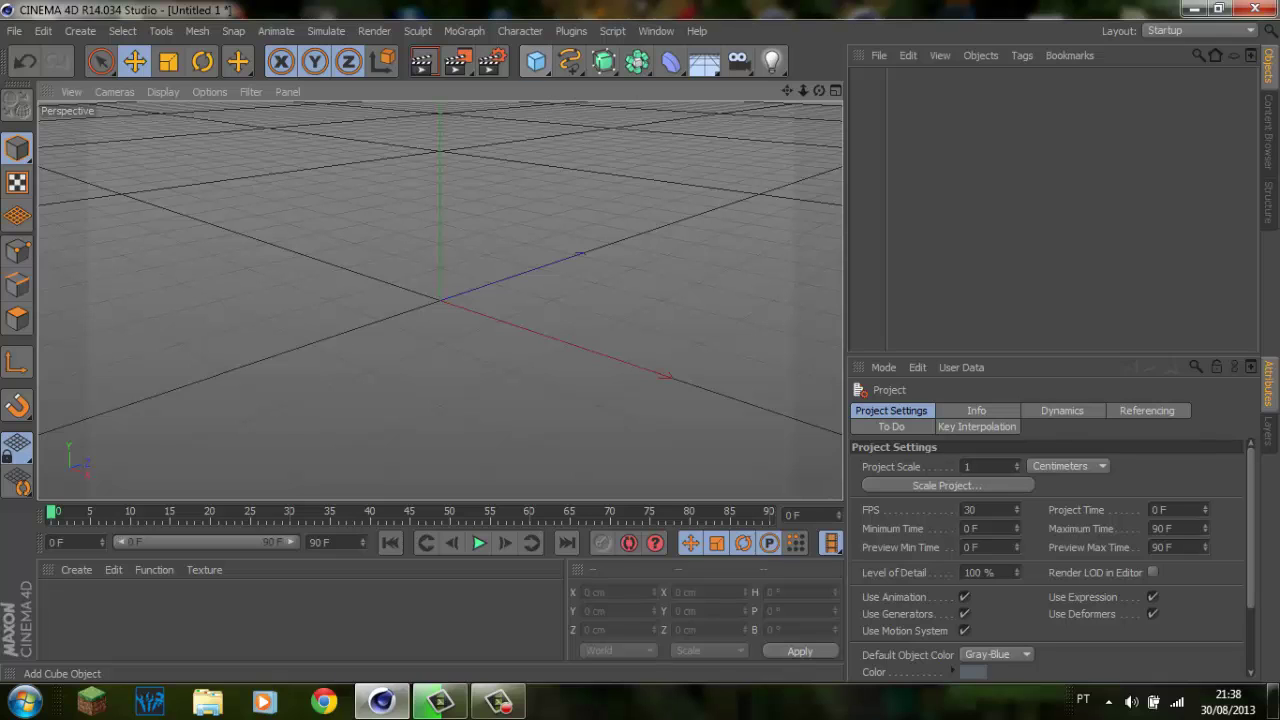
Discard a test cube, add a MoText object reading 'Text', and orbit to view it.
left_click(536, 62)
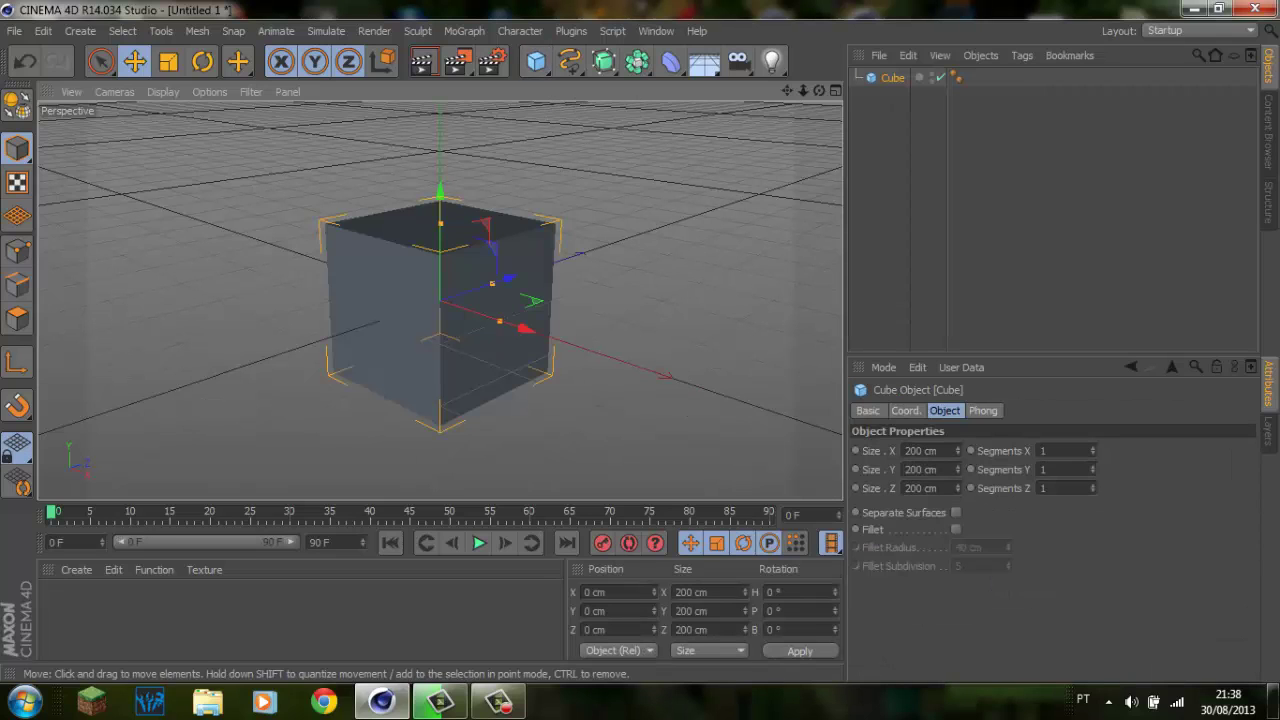
key("Delete")
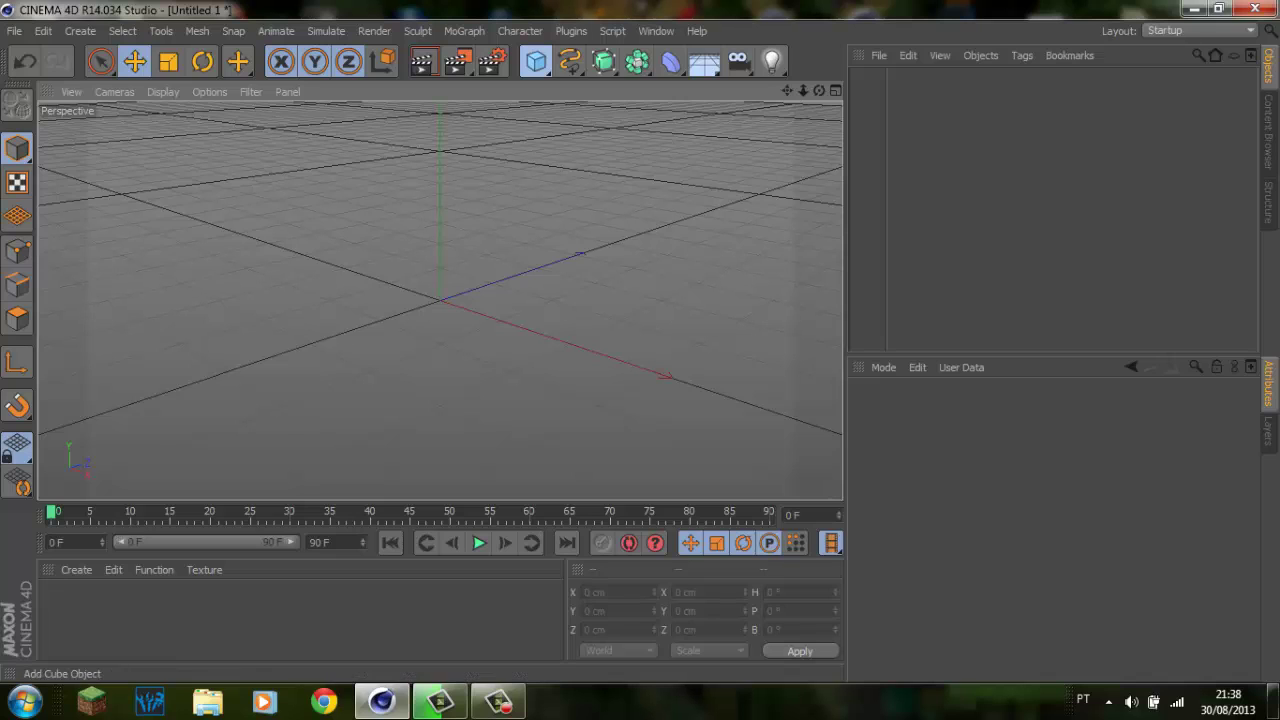
left_click(536, 62)
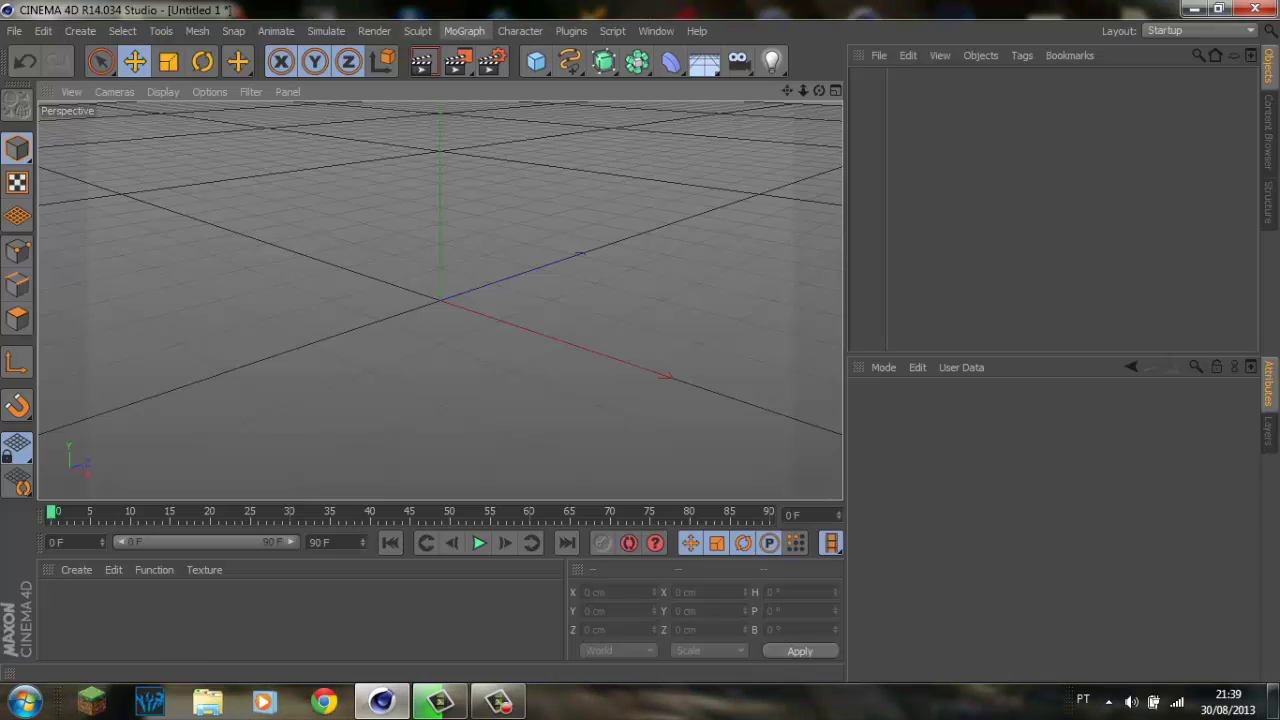
left_click(464, 31)
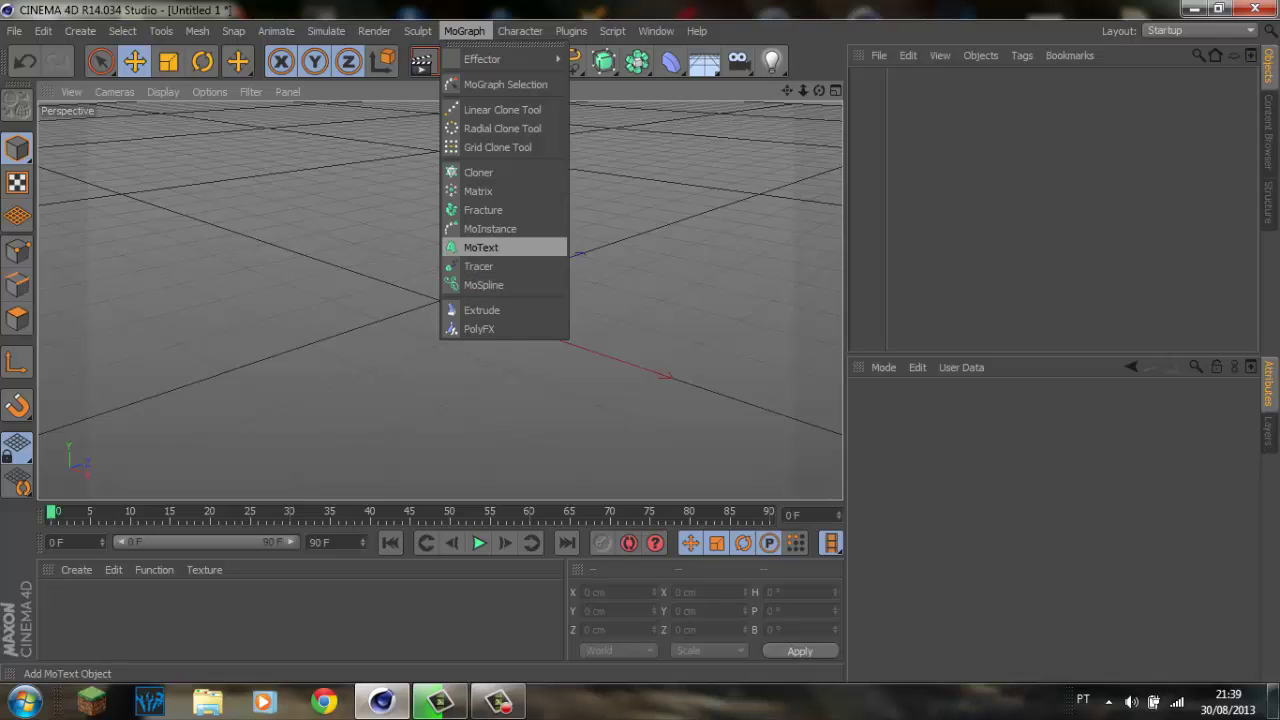
left_click(481, 247)
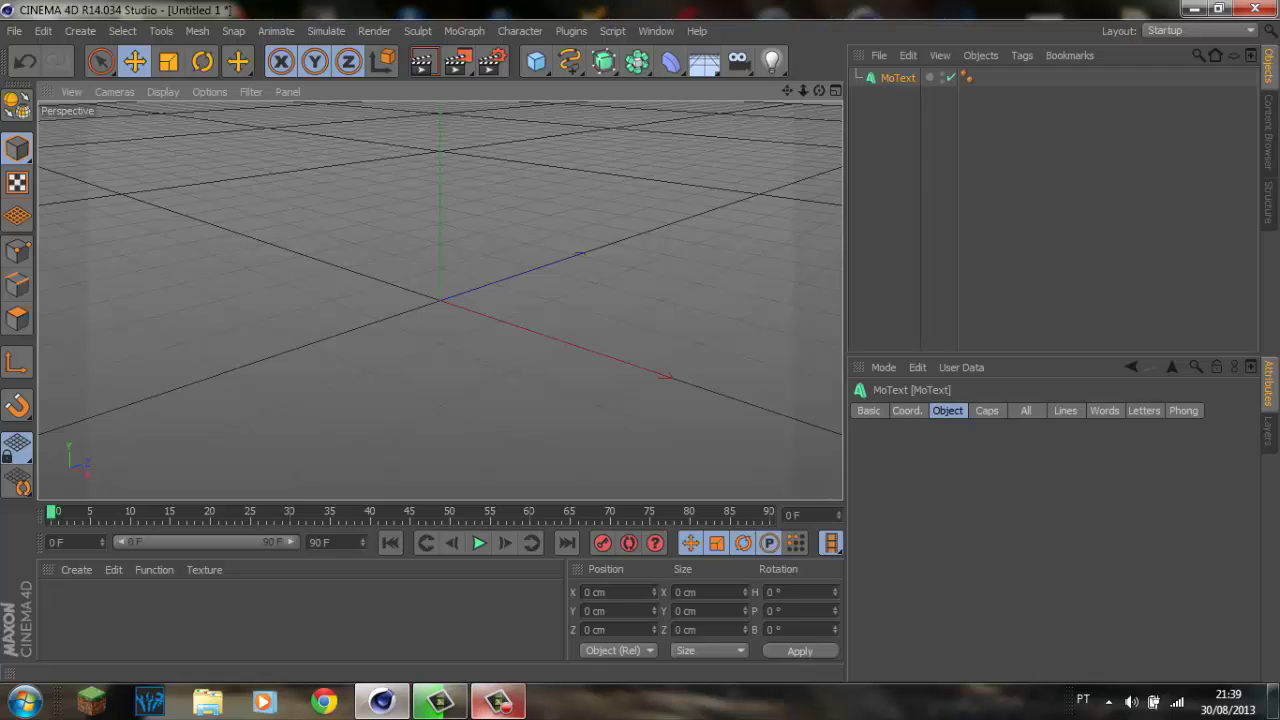
left_click(440, 701)
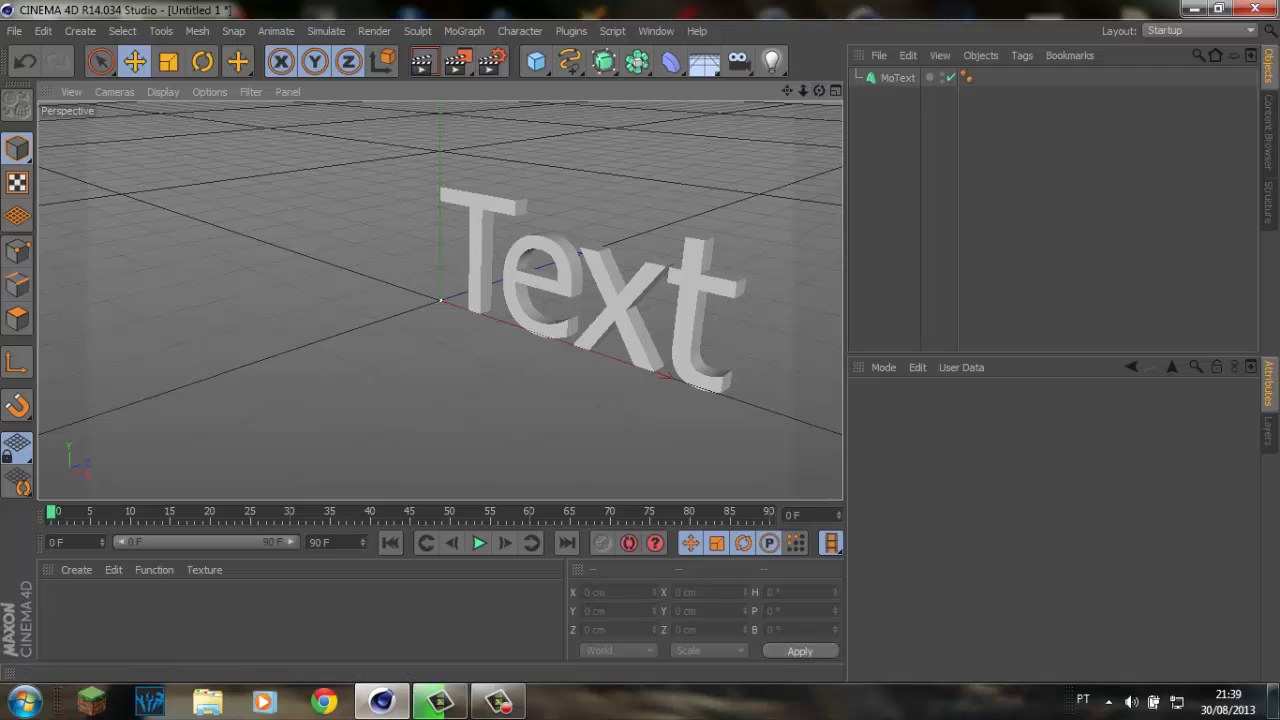
mouse_move(819, 91)
left_mouse_down()
mouse_move(700, 160)
mouse_move(680, 110)
left_mouse_up()
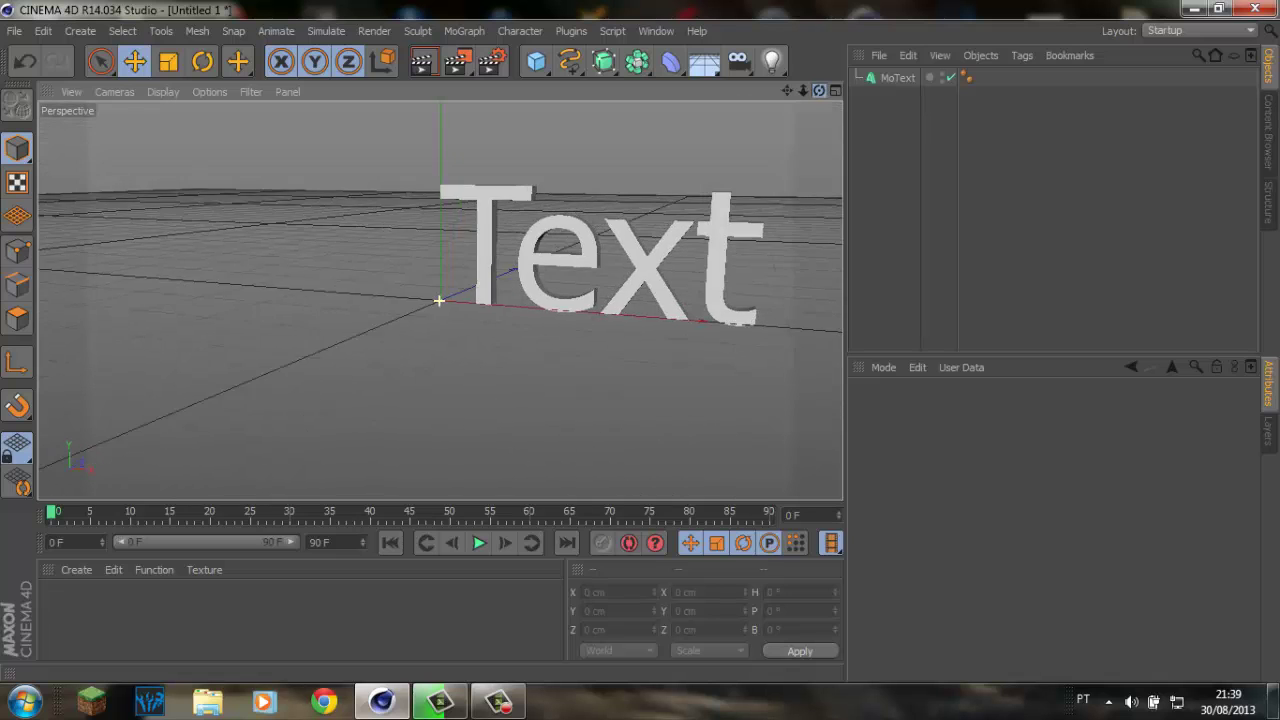
left_click_drag(787, 91, 782, 89)
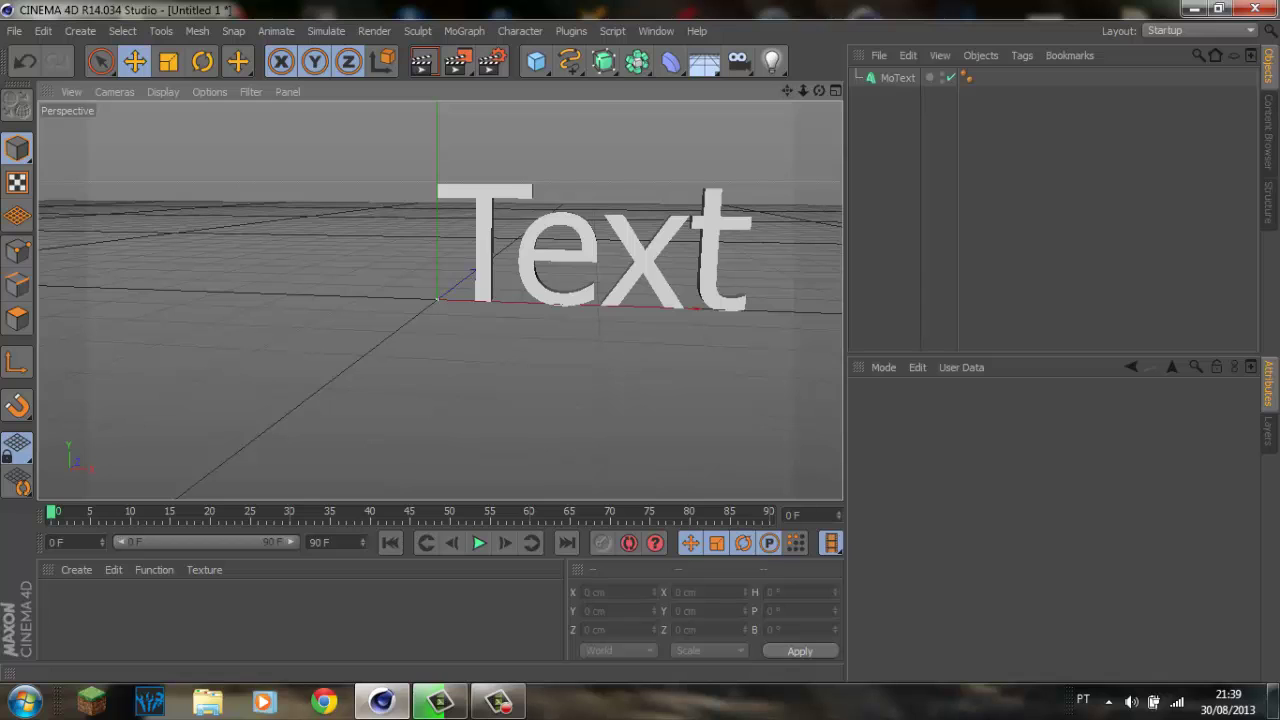
Change the MoText wording to 'Vinheta' and frame the word facing the camera.
left_click(600, 250)
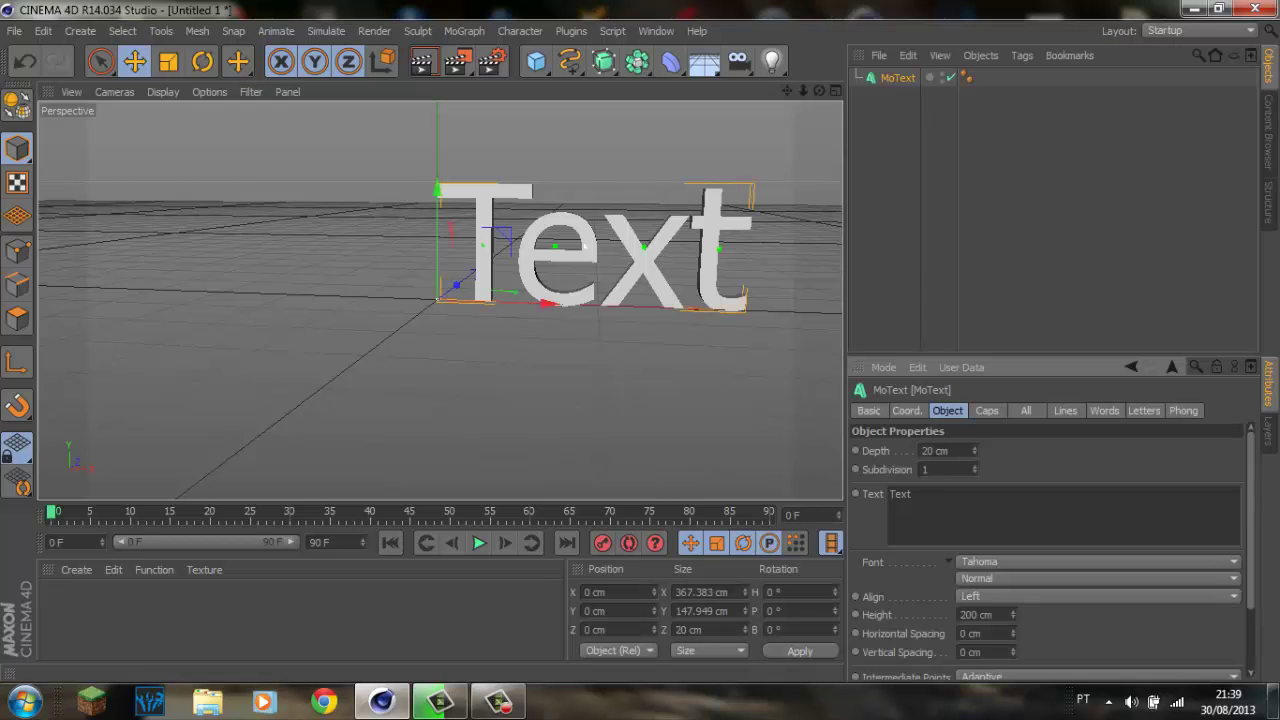
type("V")
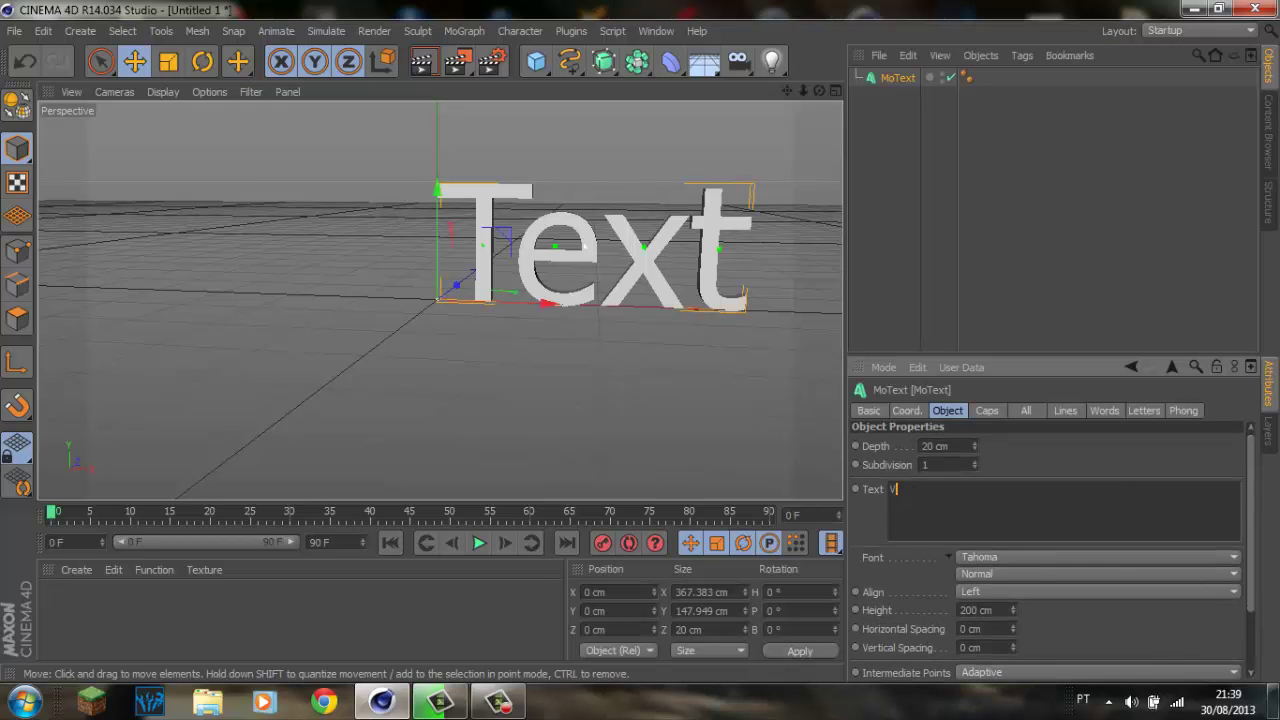
type("o")
key("BackSpace")
type("i")
type("nheta")
left_click(790, 150)
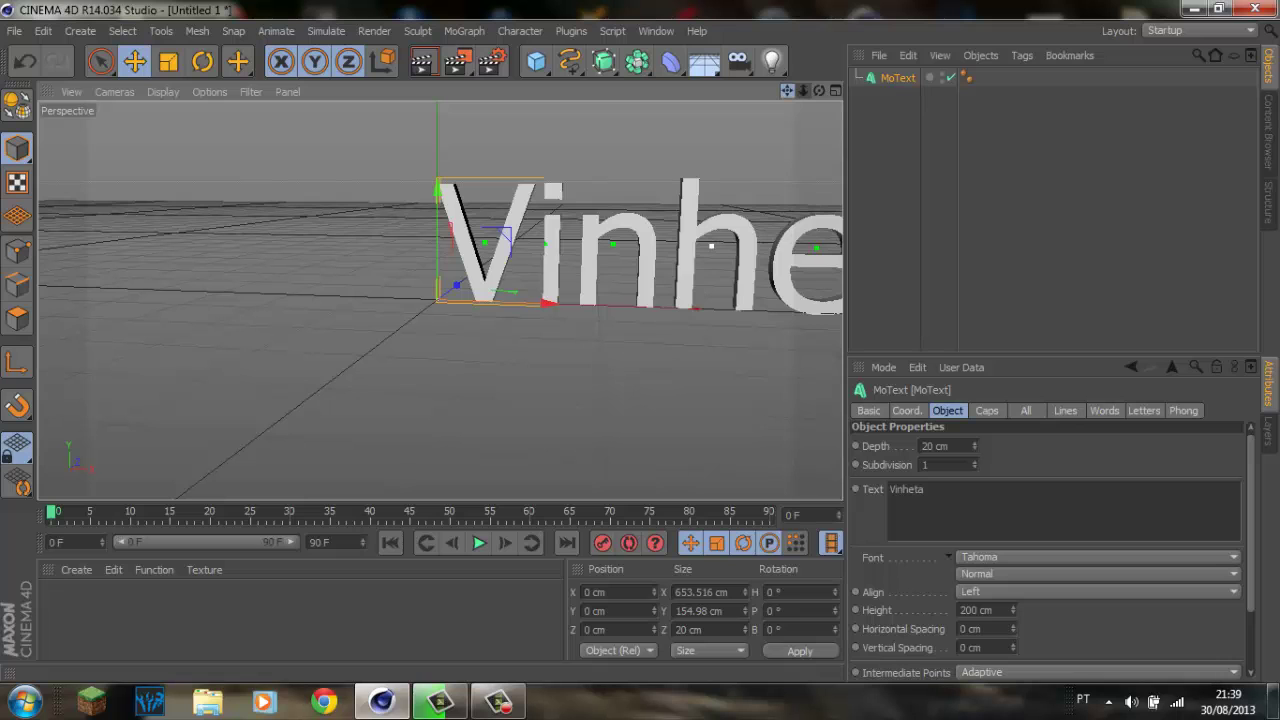
left_click_drag(600, 350, 620, 350, "alt")
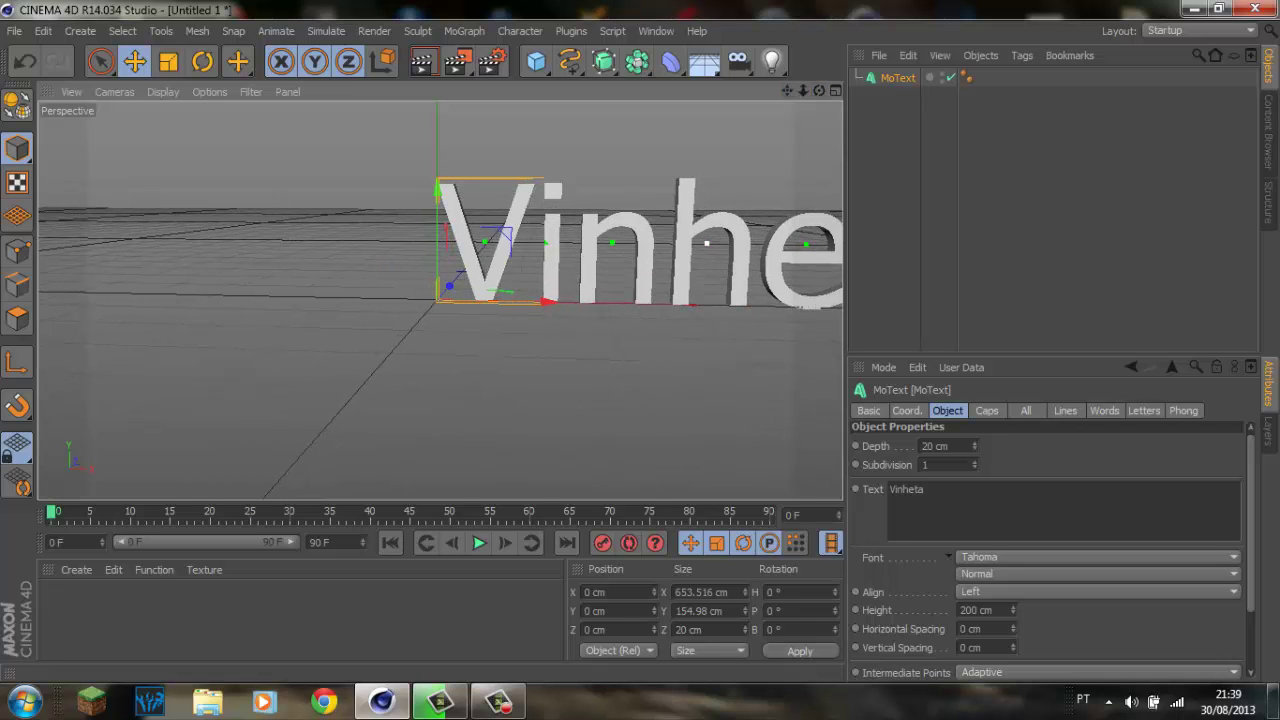
left_click_drag(787, 91, 440, 300)
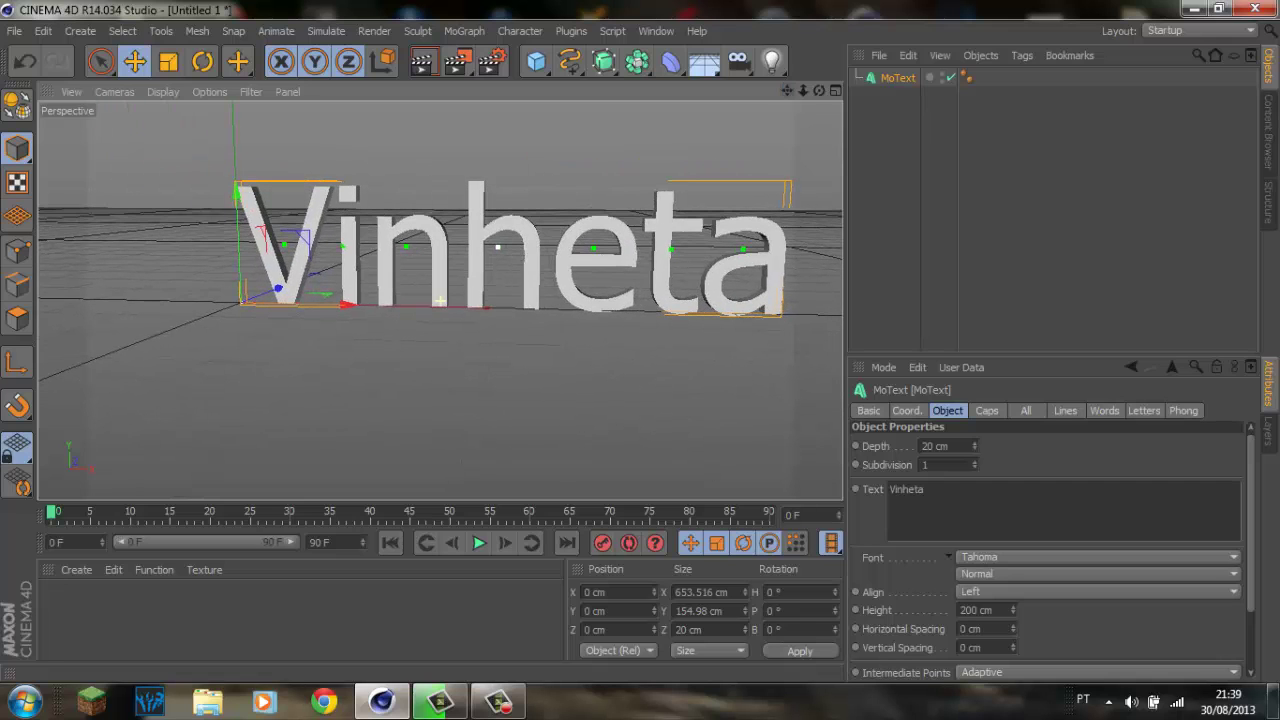
mouse_move(819, 91)
left_mouse_down()
mouse_move(439, 300)
mouse_move(497, 245)
left_mouse_up()
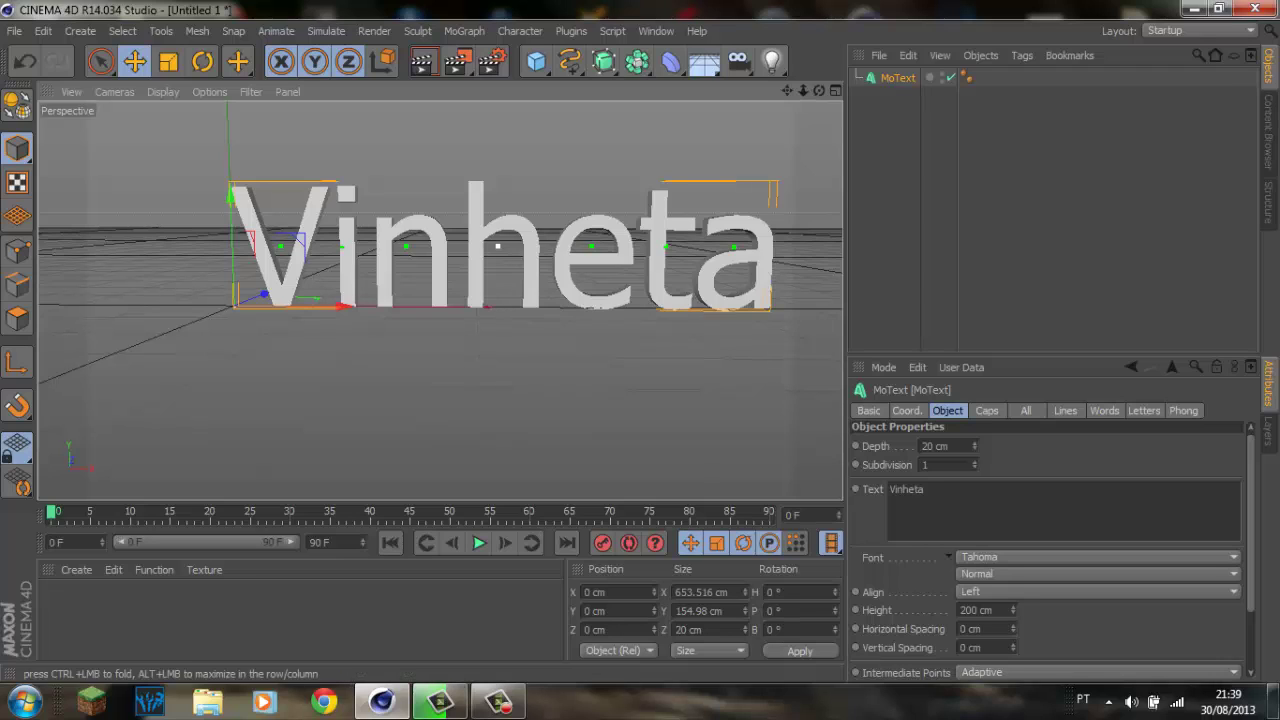
Create a new material Mat with a dark purple colour.
left_click(76, 569)
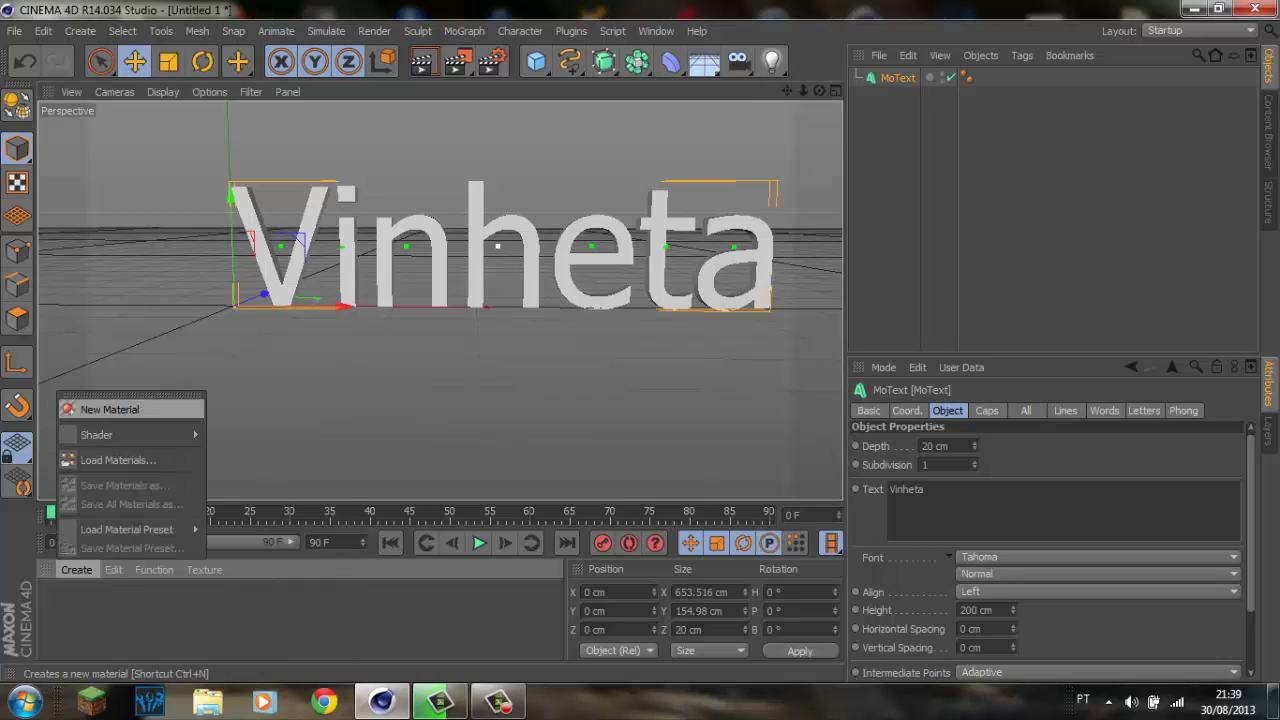
left_click(110, 409)
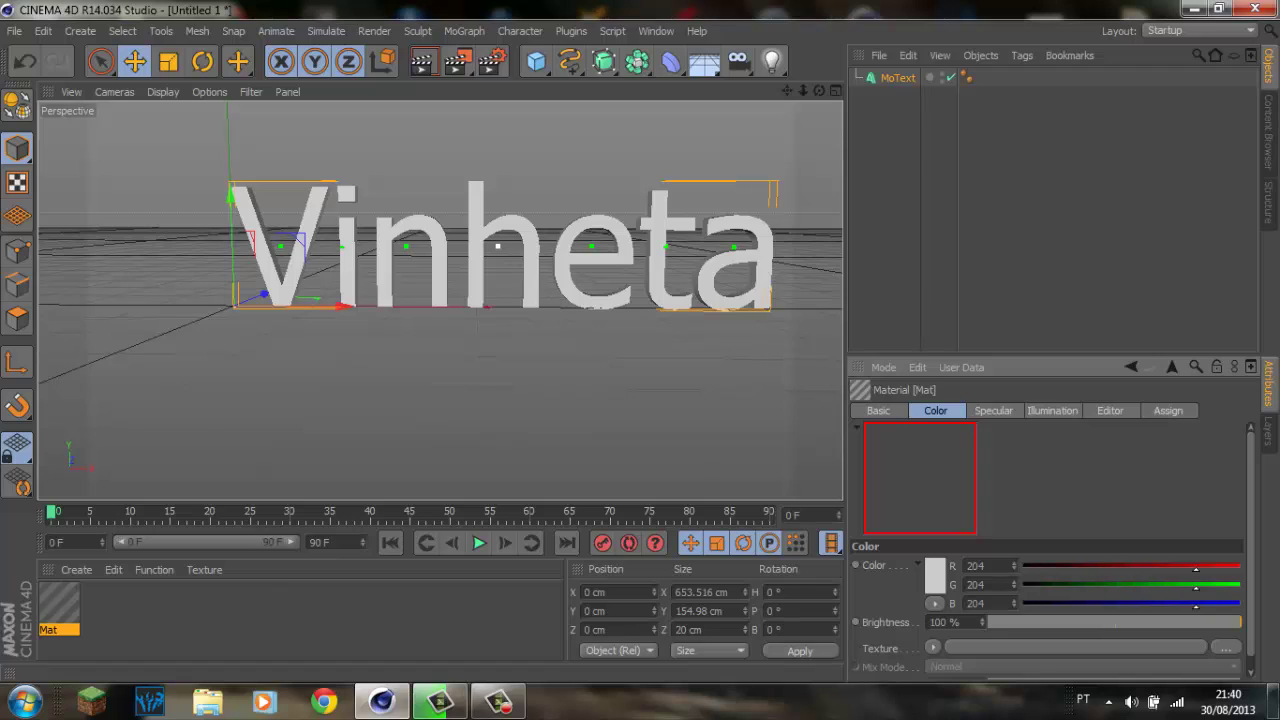
left_click_drag(1195, 569, 1023, 567)
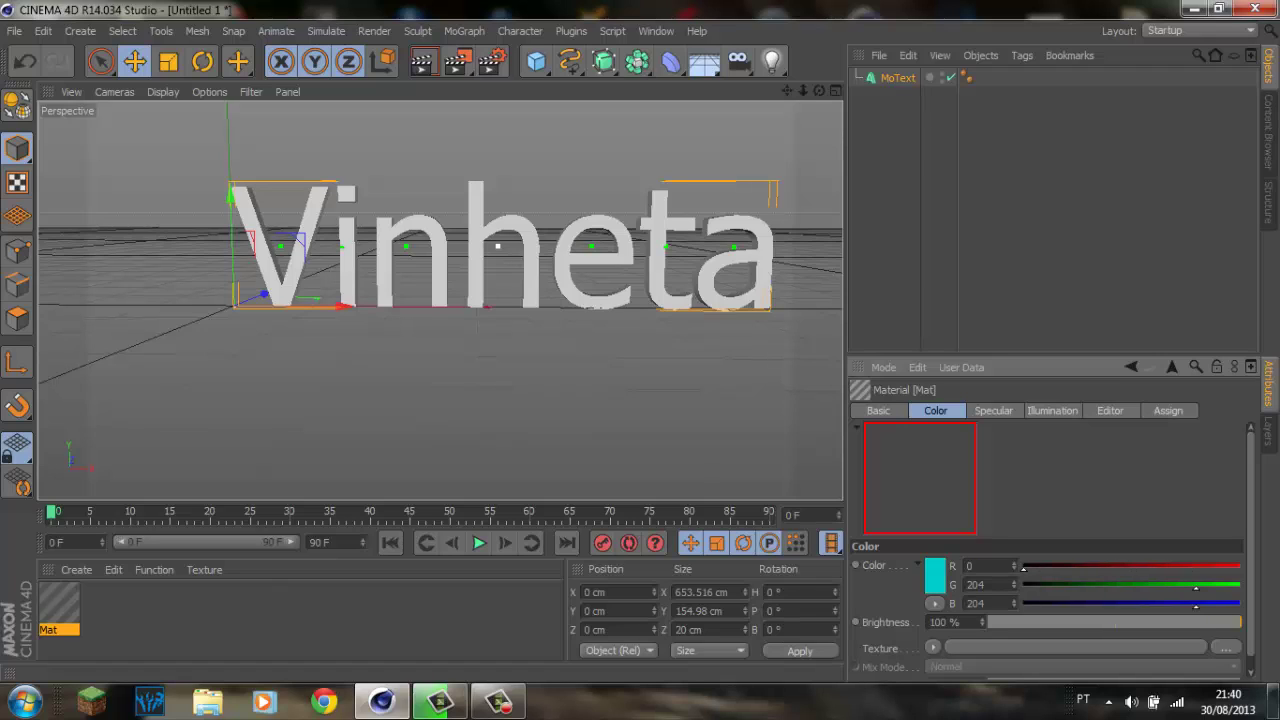
mouse_move(1195, 604)
left_mouse_down()
mouse_move(1239, 605)
mouse_move(1023, 587)
left_mouse_up()
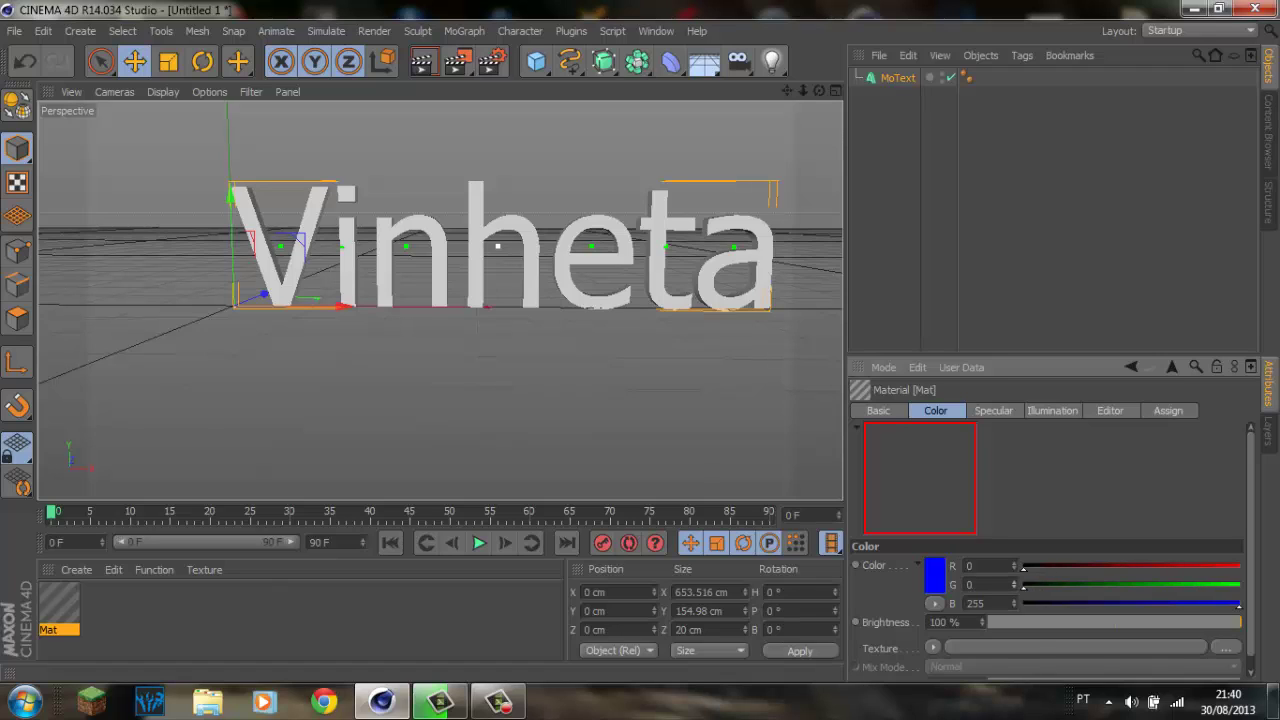
left_click_drag(1023, 567, 1080, 567)
left_click_drag(1239, 605, 1090, 606)
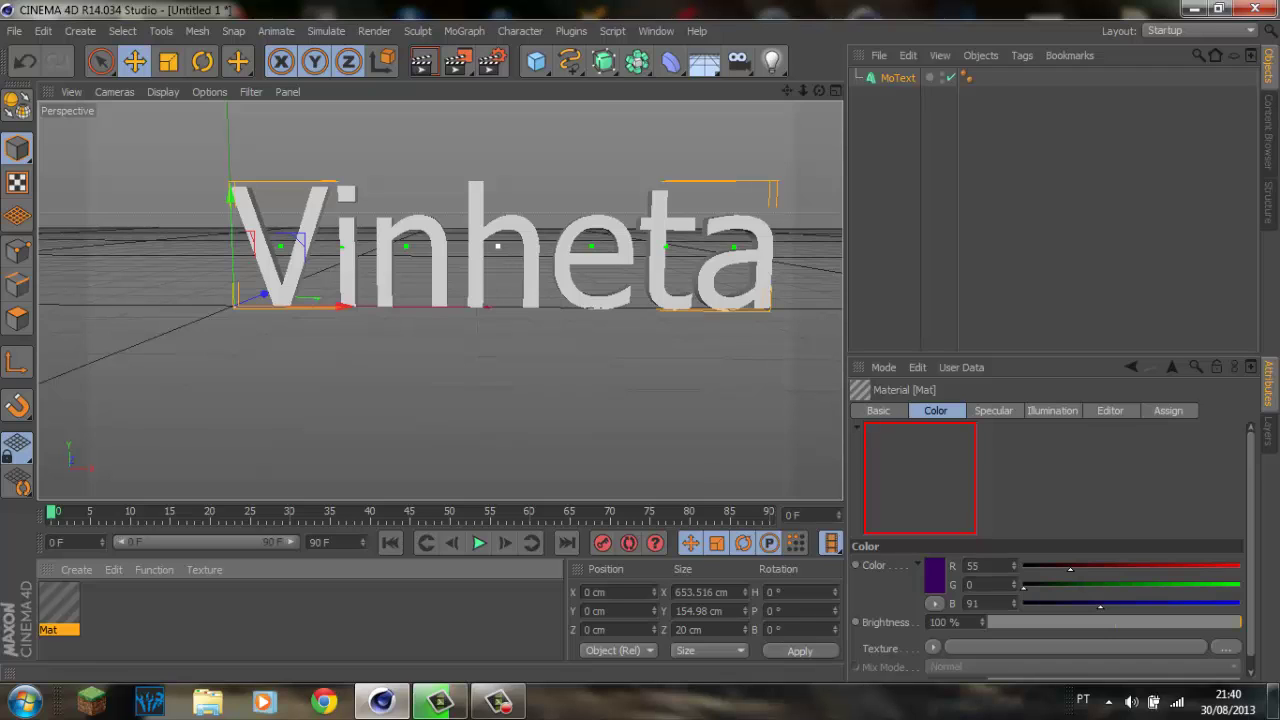
Apply Mat to the Vinheta text and recentre the view on it.
left_click_drag(58, 605, 897, 77)
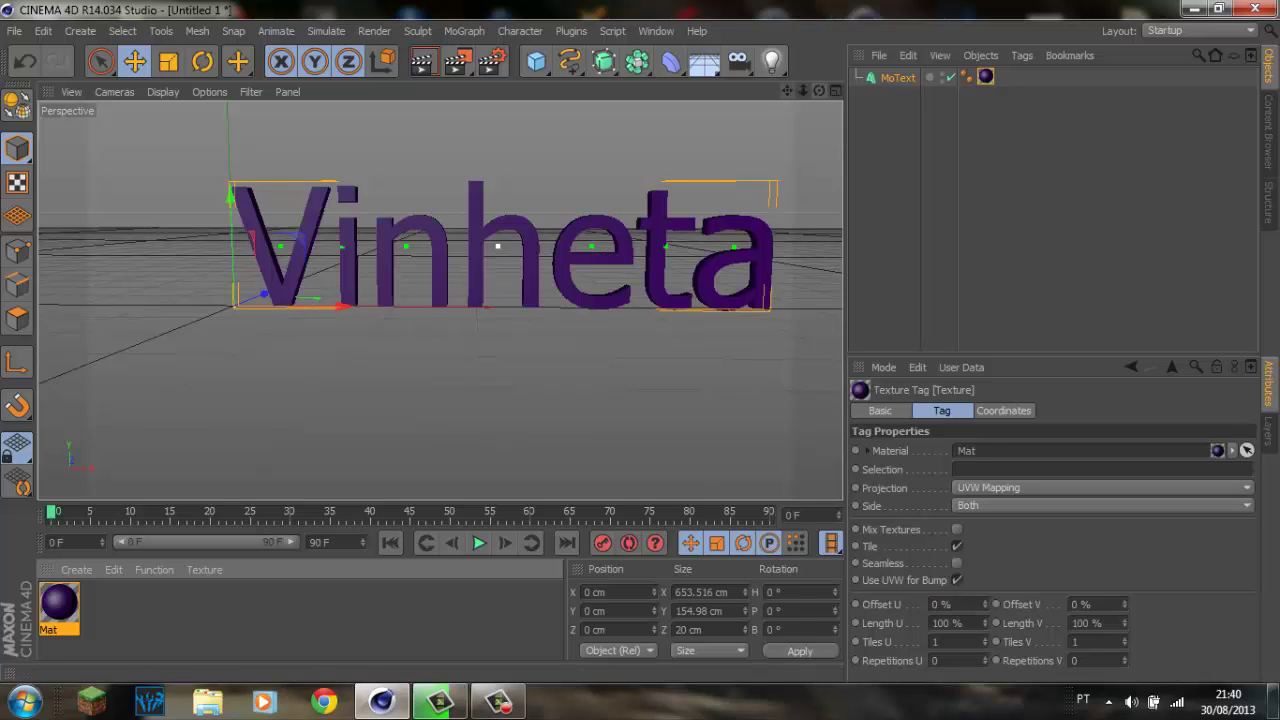
scroll(439, 300, "up", 1)
scroll(498, 245, "down", 1)
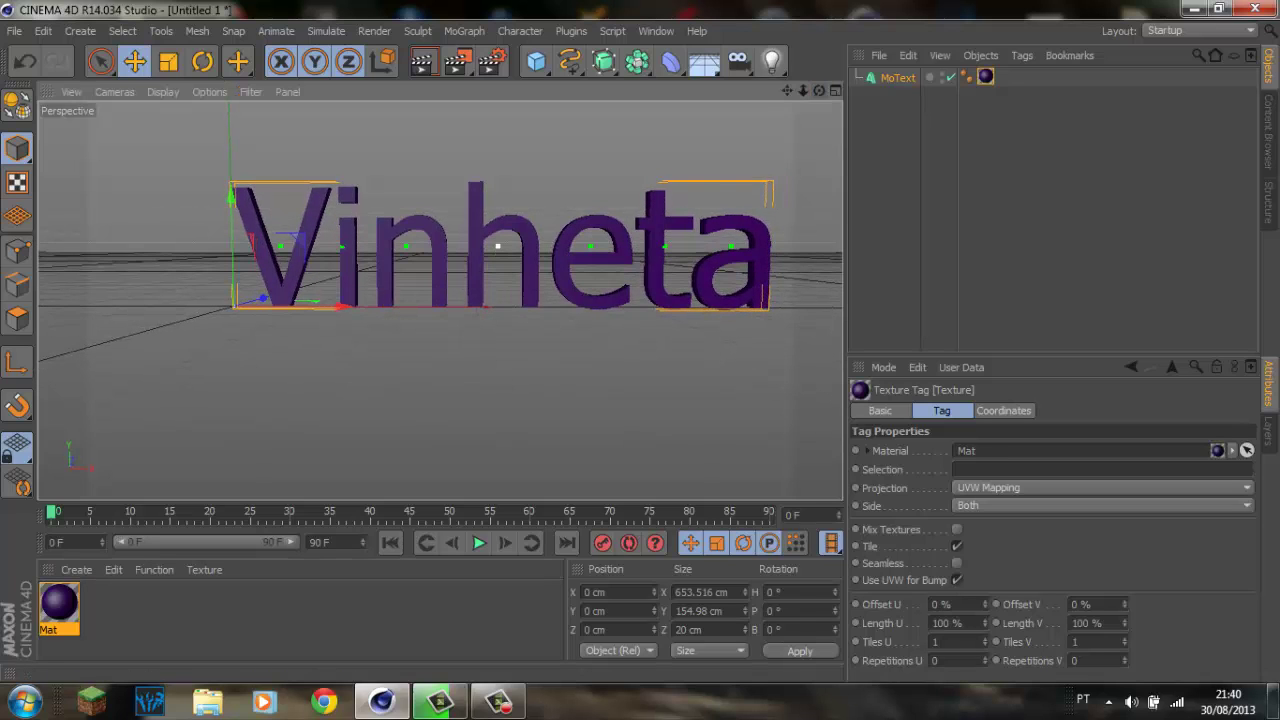
middle_click_drag(464, 283, 440, 300, "alt")
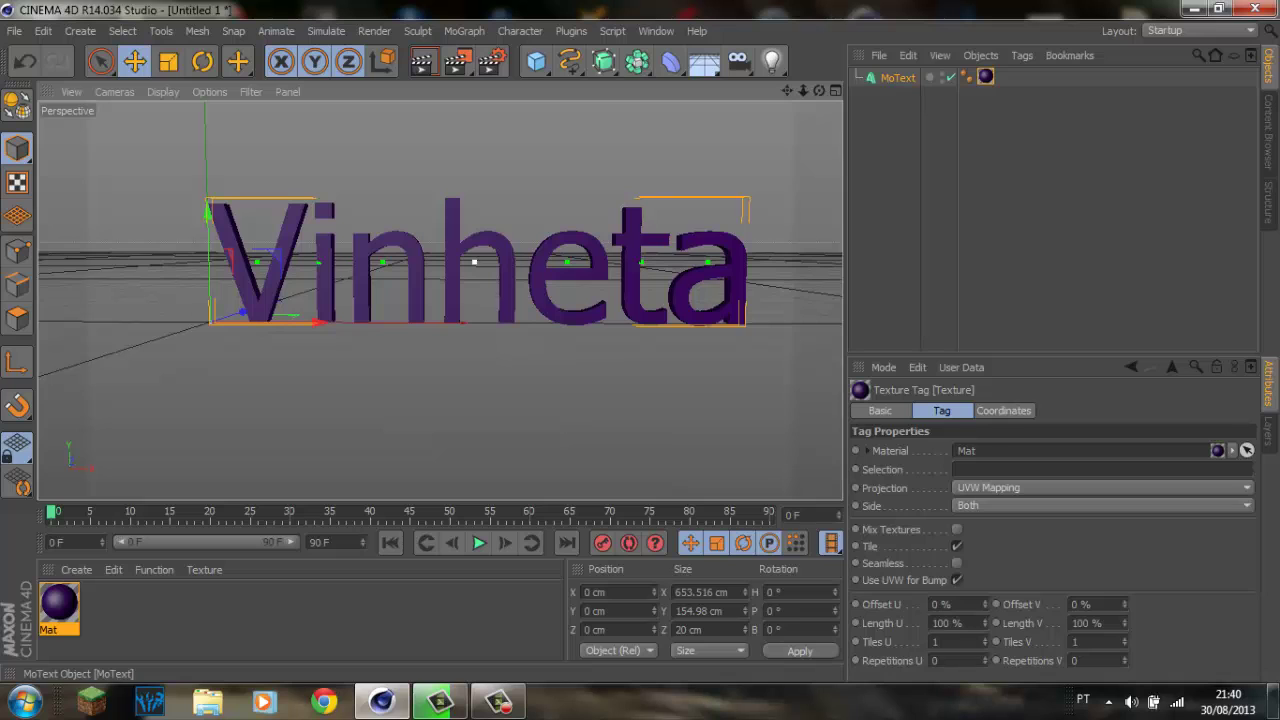
Duplicate the Vinheta text as MoText.1 and make the Mat colour white (R, G, B 255).
key("ctrl+c")
key("ctrl+v")
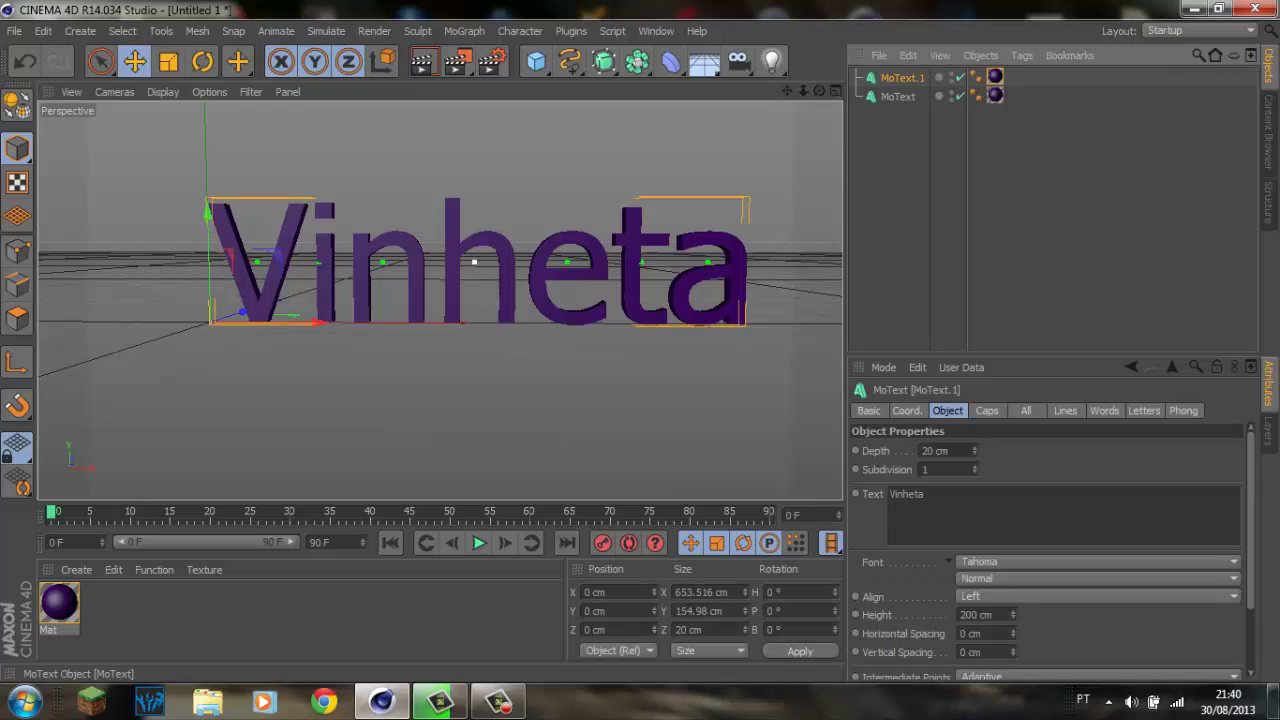
left_click(995, 95)
left_click(59, 602)
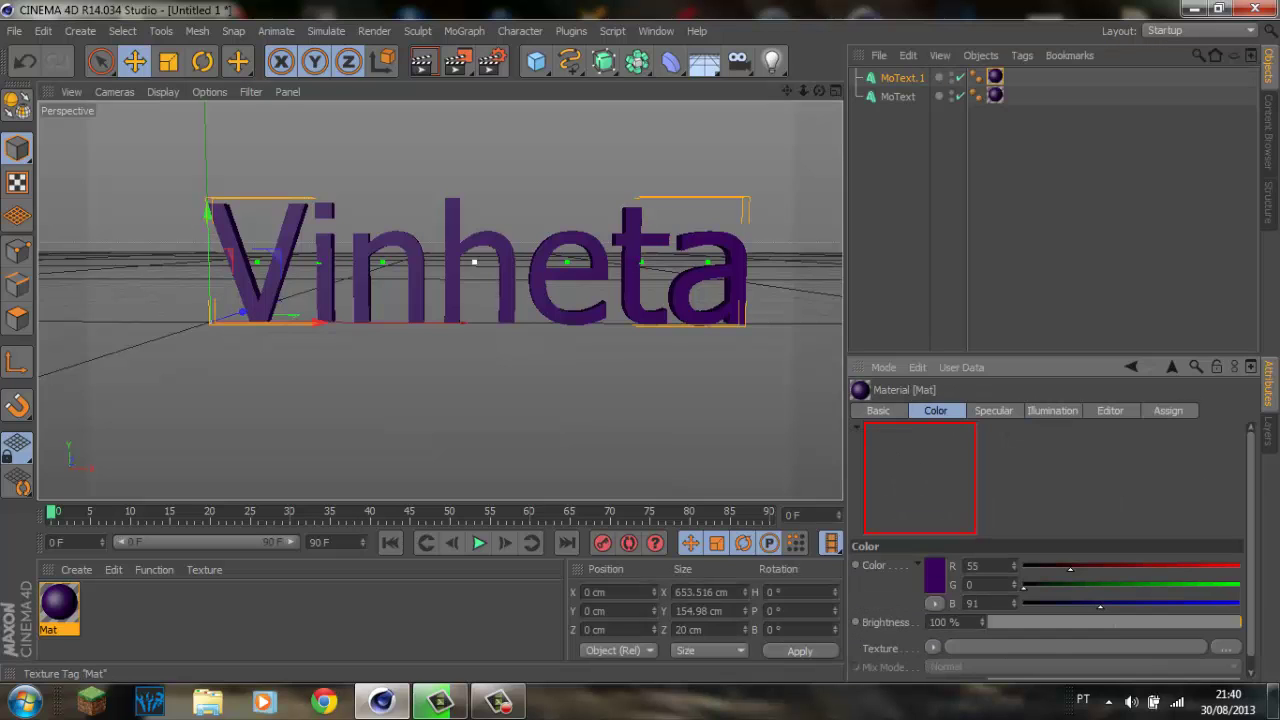
left_click_drag(1100, 606, 1240, 606)
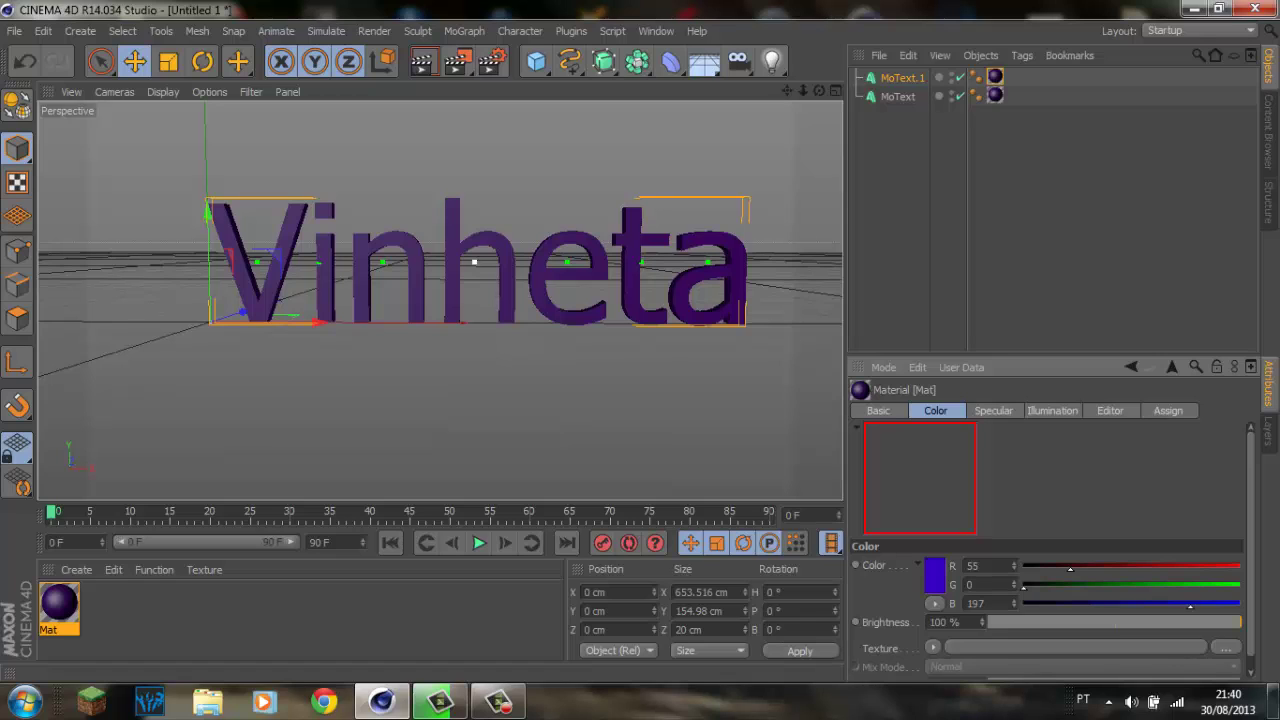
left_click_drag(1023, 587, 1240, 587)
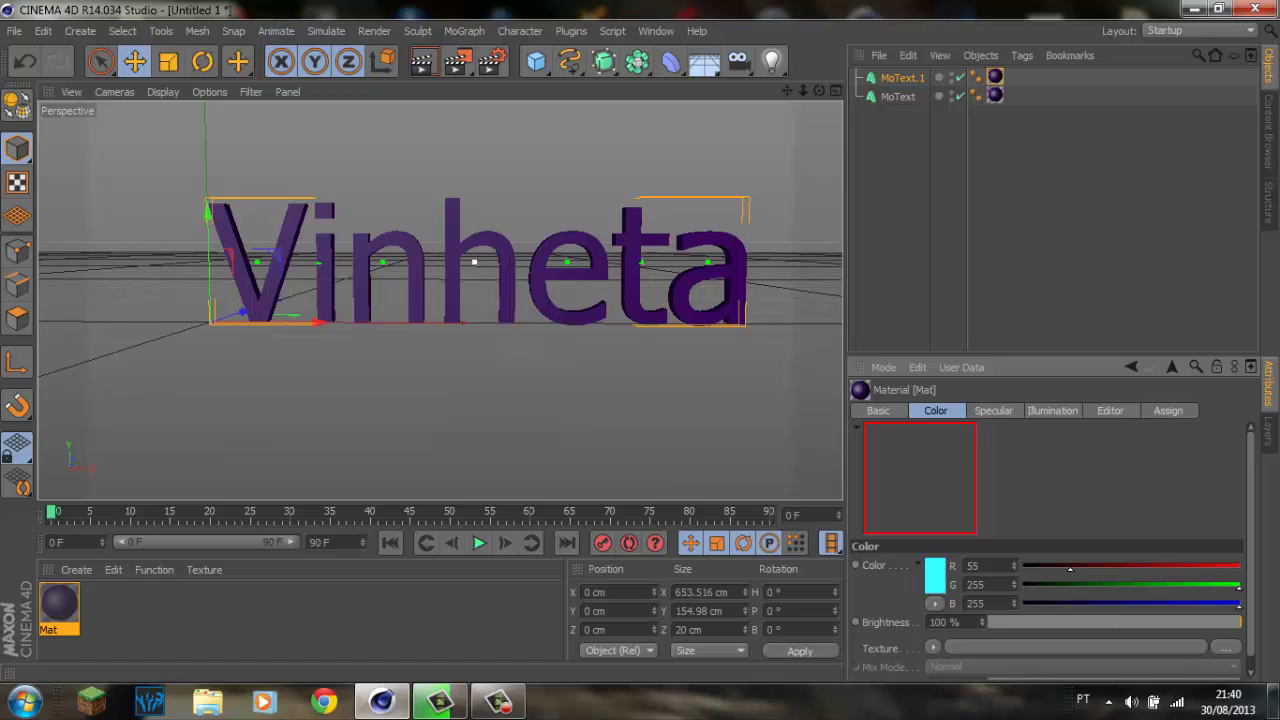
left_click_drag(1070, 567, 1240, 567)
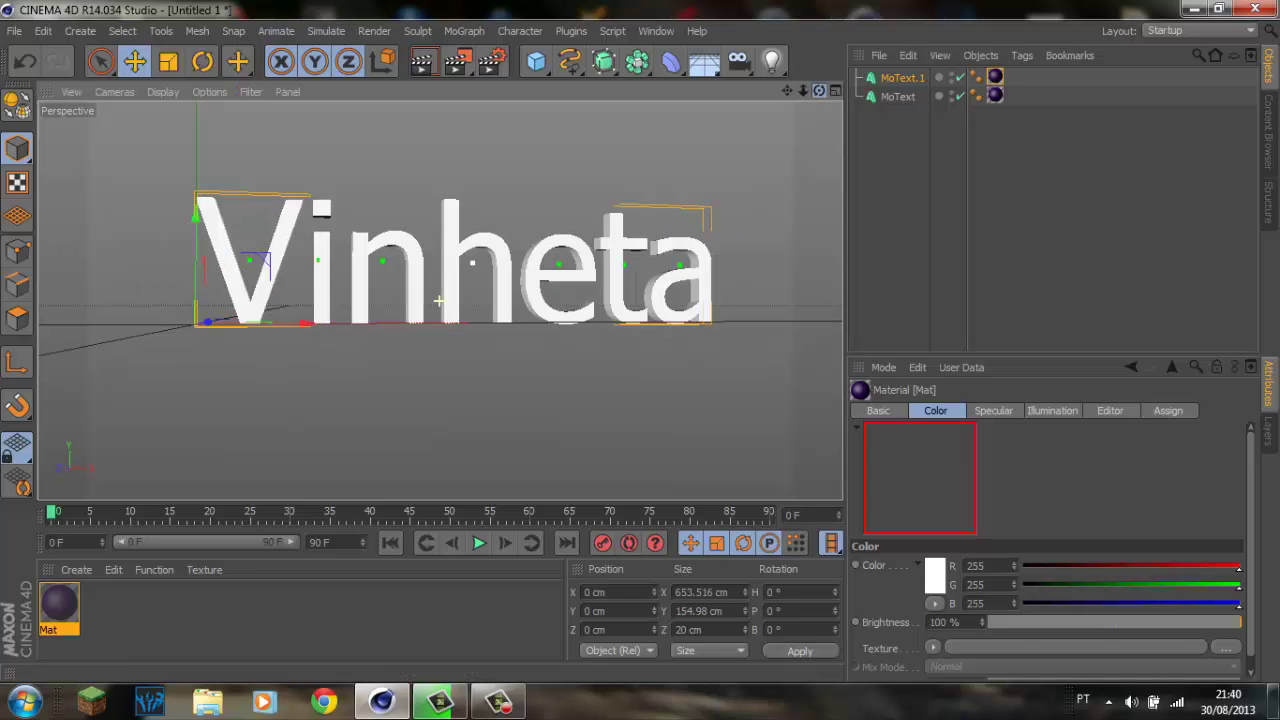
mouse_move(819, 90)
left_mouse_down()
mouse_move(440, 300)
mouse_move(392, 213)
left_mouse_up()
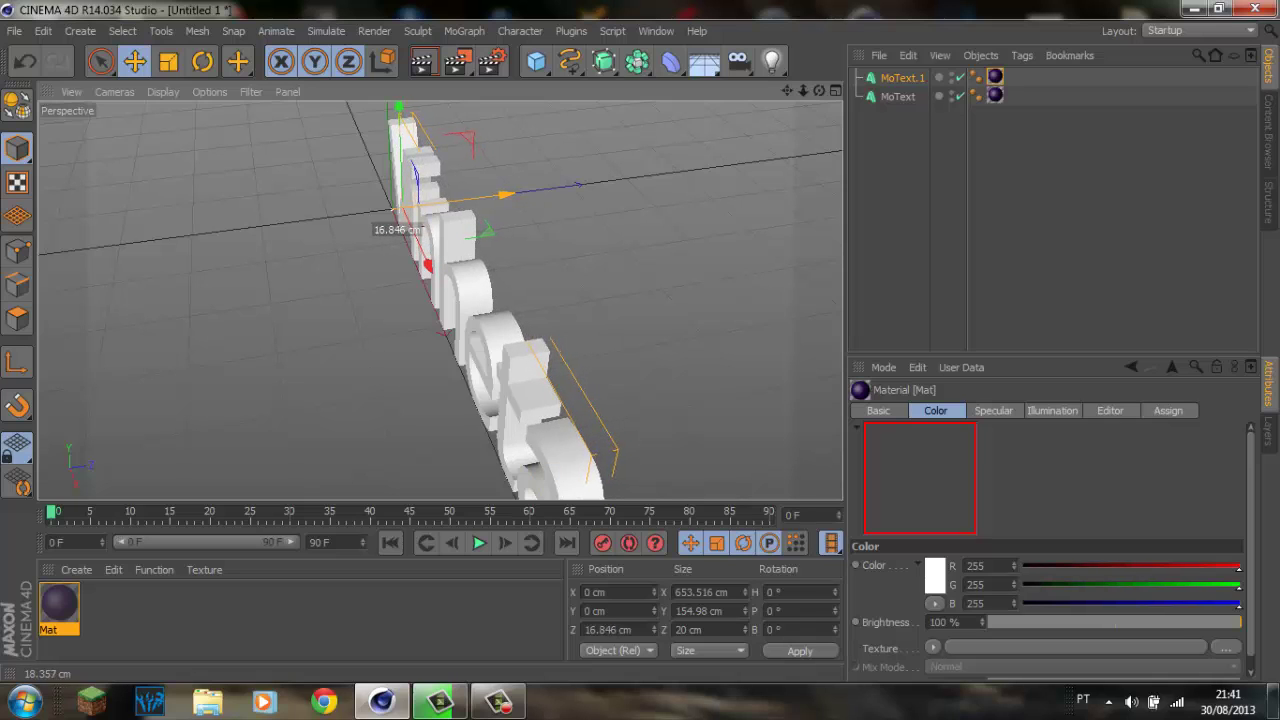
left_click(995, 77)
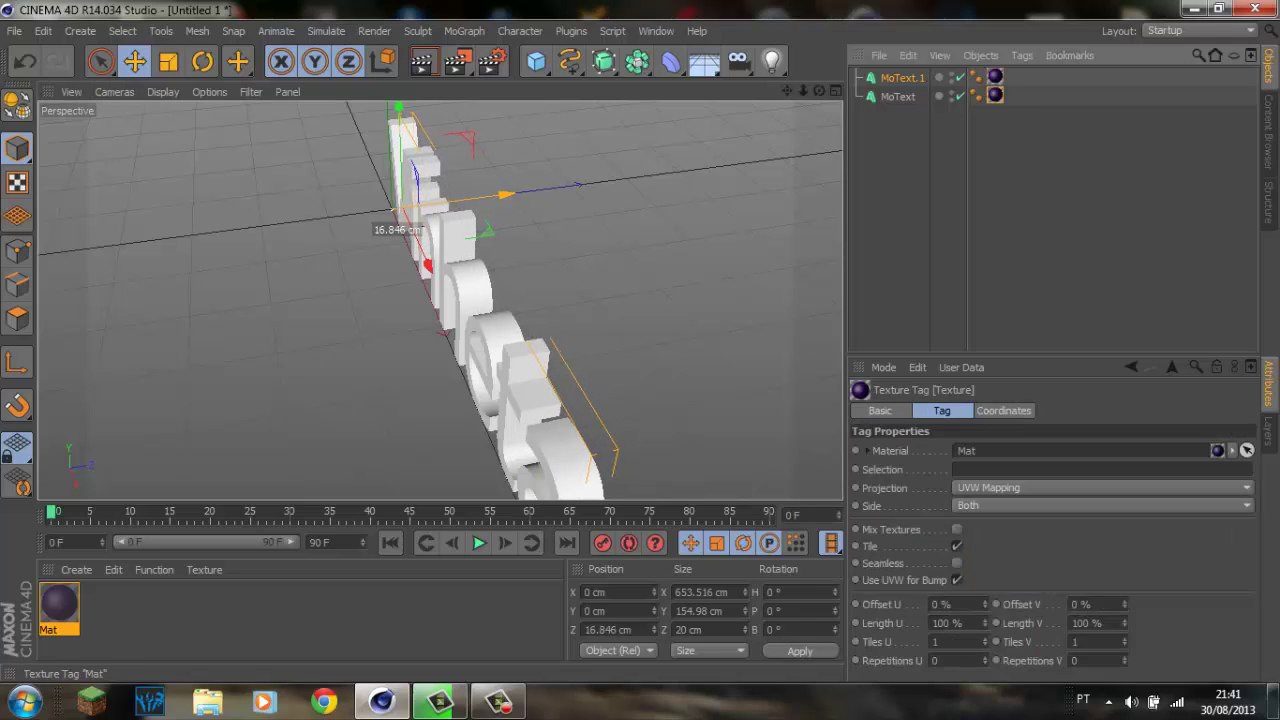
Swap the original text's material for a new blue Mat.1 (R0 G0 B255).
key("Delete")
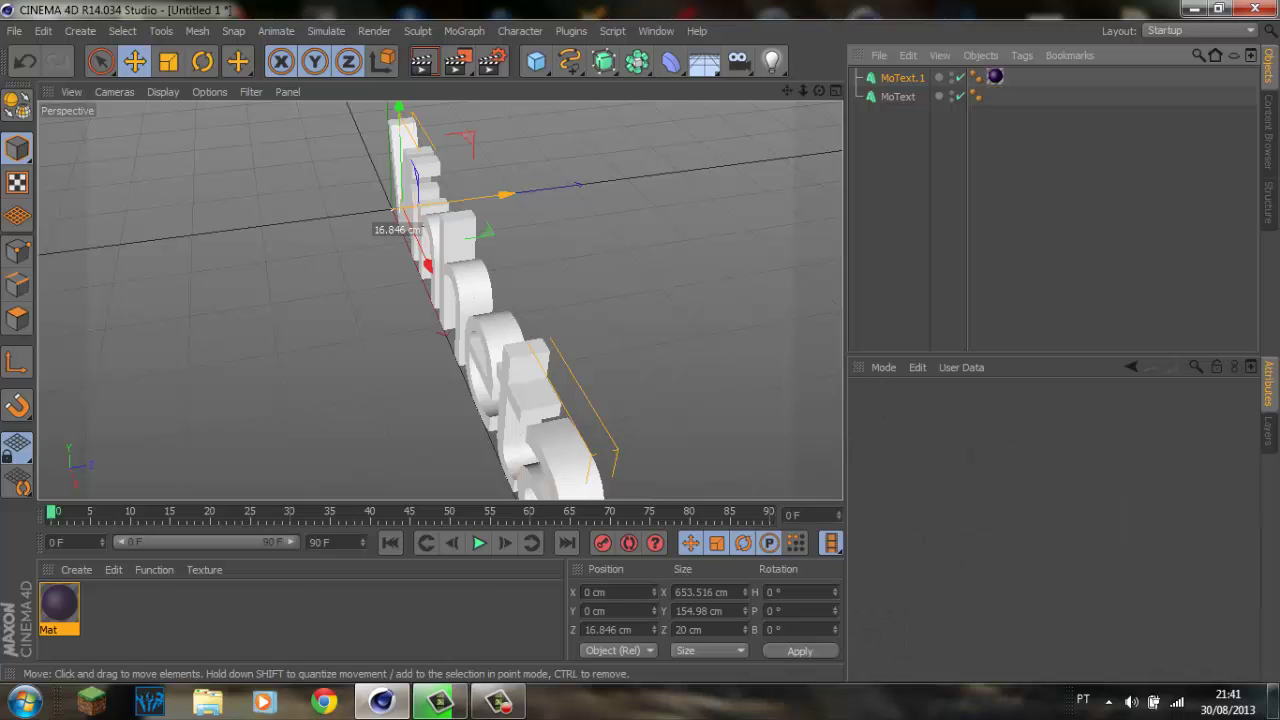
left_click(76, 569)
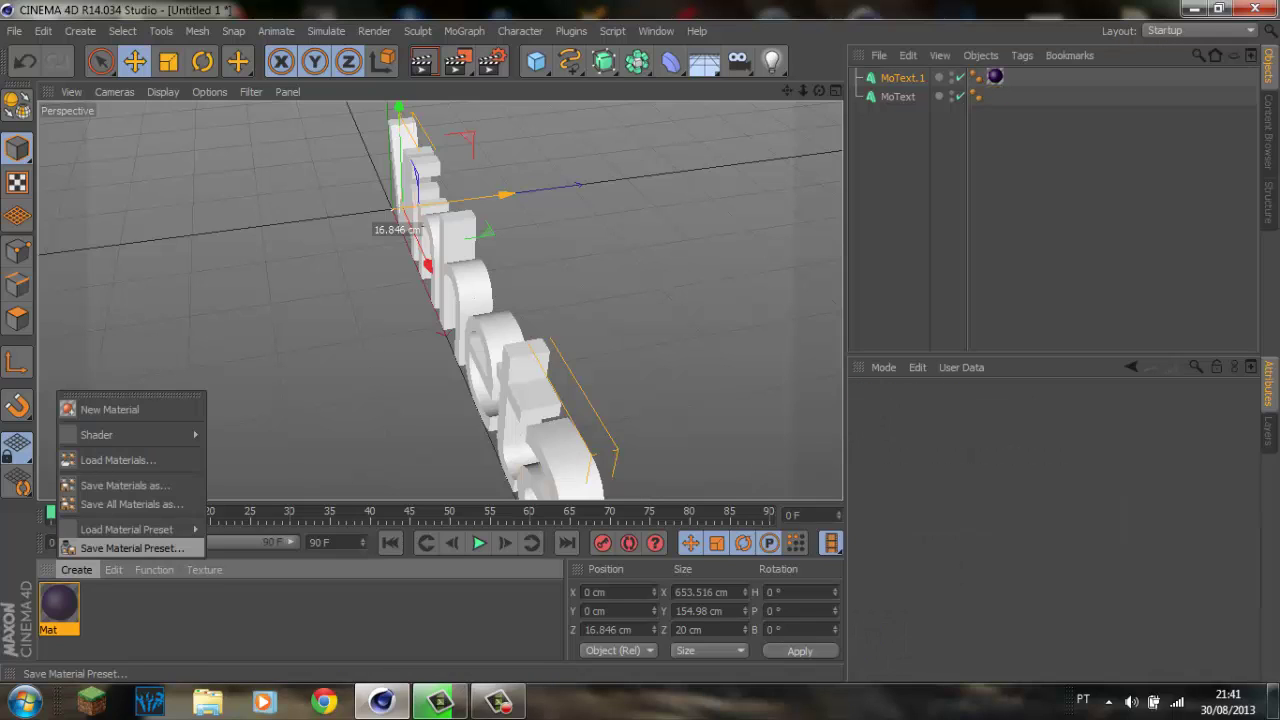
left_click(100, 401)
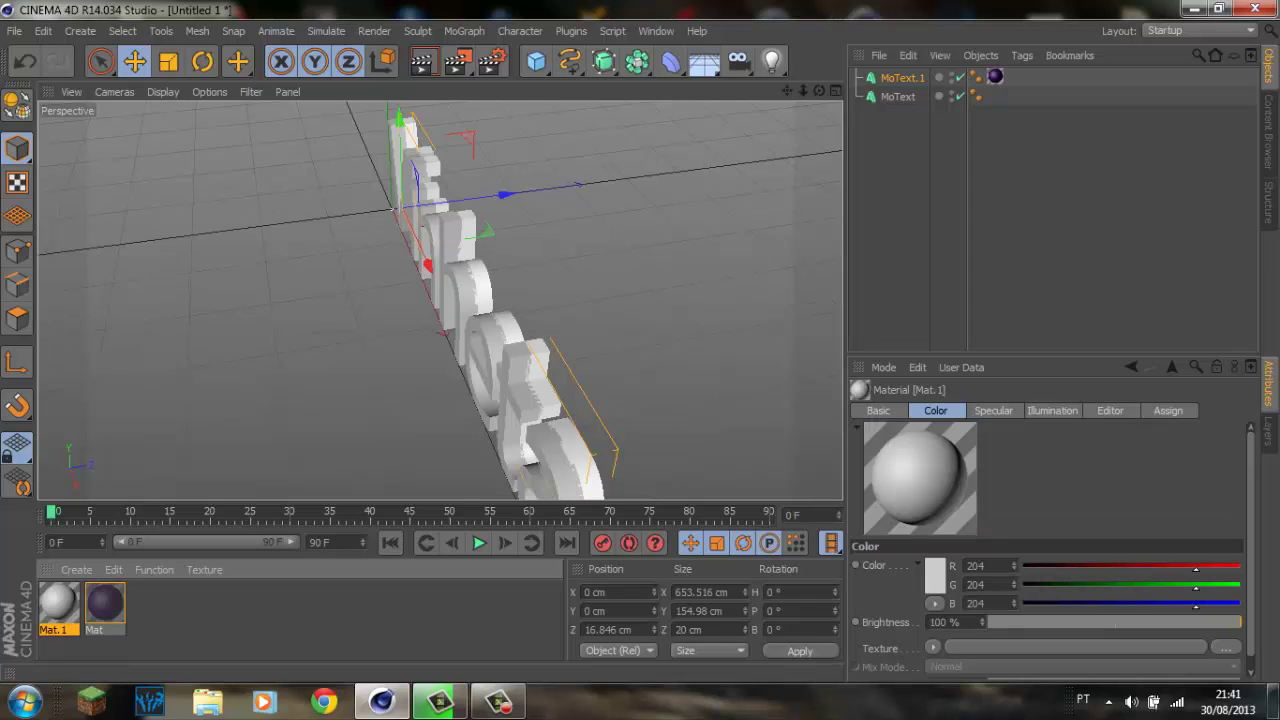
left_click(1039, 604)
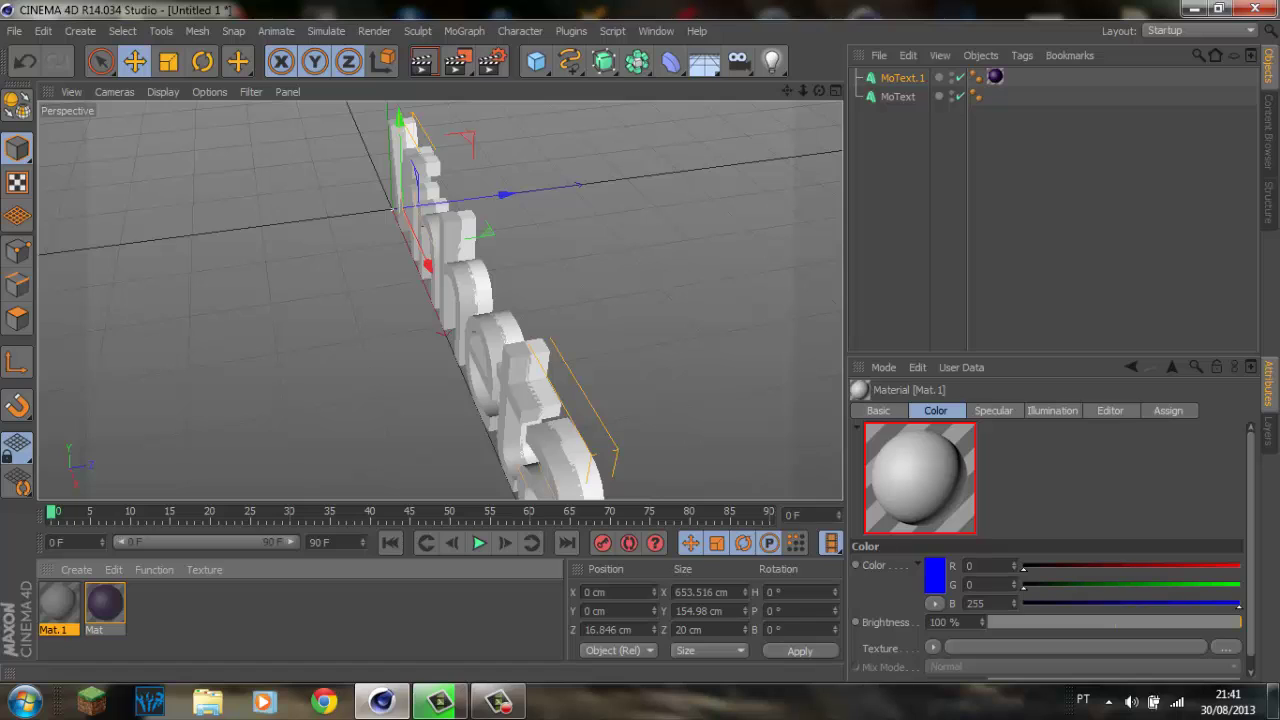
left_click_drag(58, 603, 900, 96)
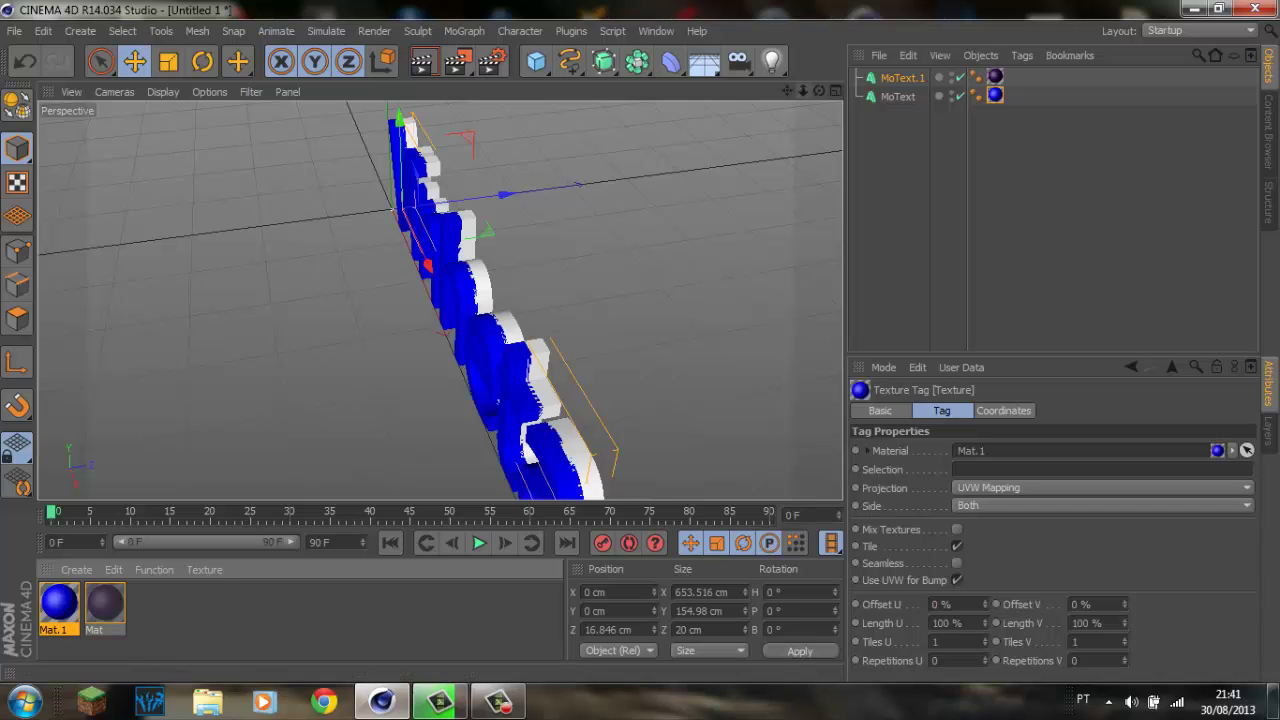
left_click_drag(818, 90, 760, 100)
Inspect the two texts in the four-view layout, then return to a full perspective view.
left_click_drag(439, 300, 439, 300)
key("F5")
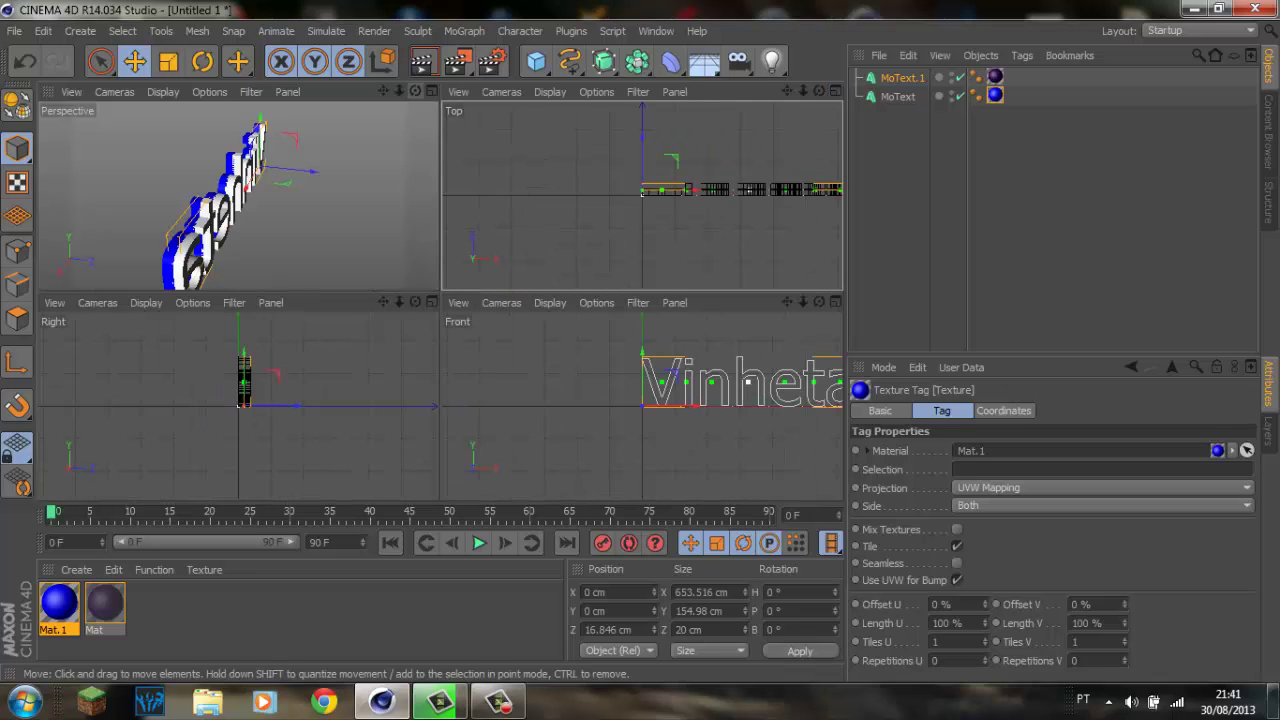
left_click(340, 240)
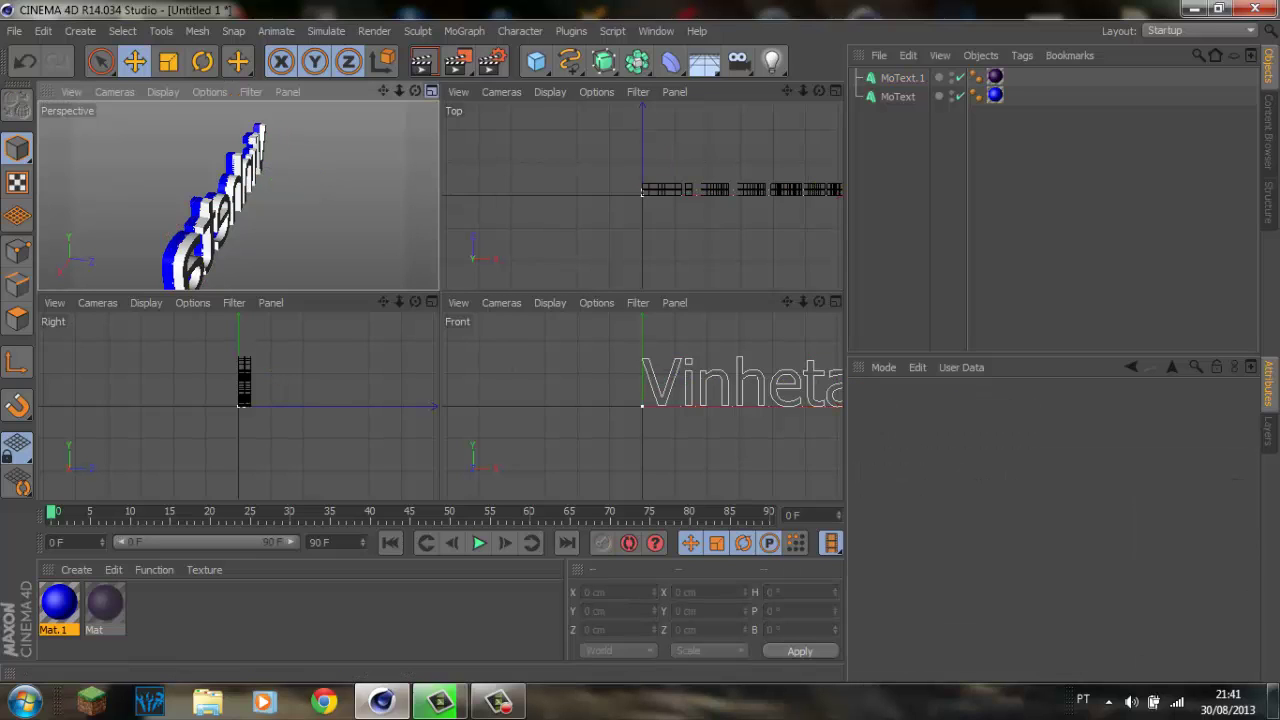
key("F1")
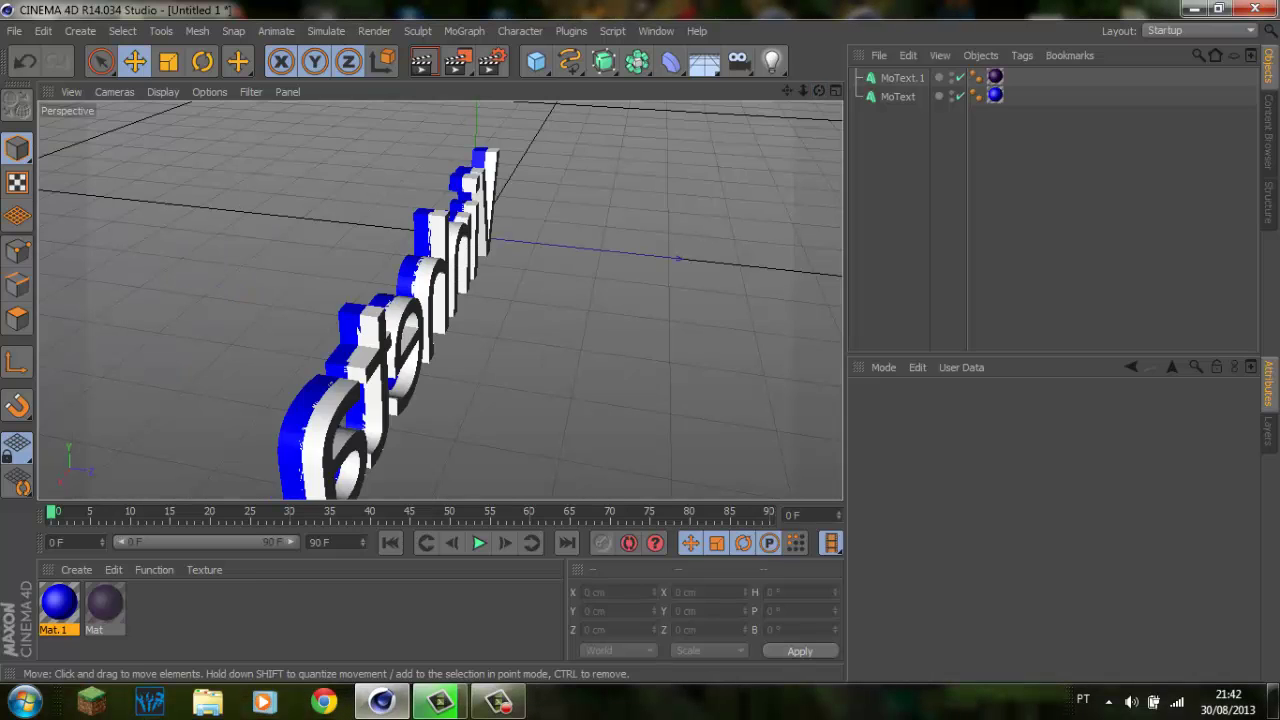
left_click_drag(819, 91, 640, 140)
Shift MoText.1 back along Z to 19.709 cm so a white edge shows behind.
left_click(902, 77)
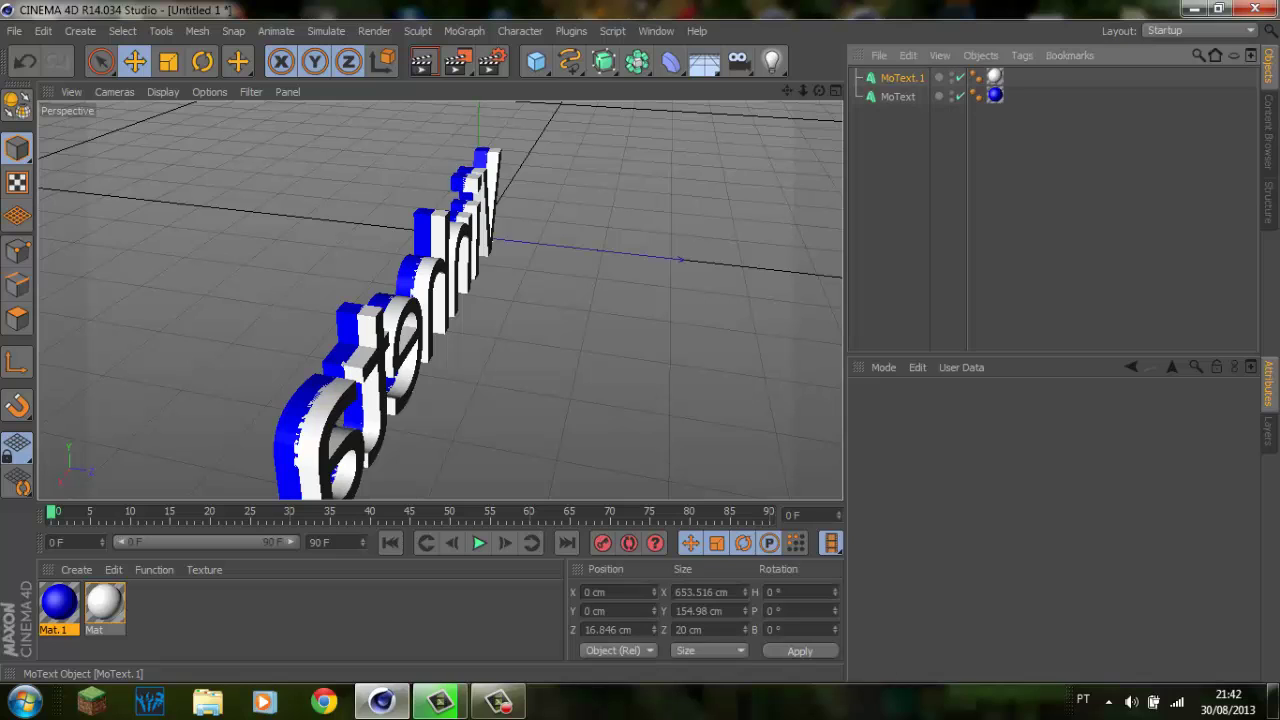
left_click(897, 96)
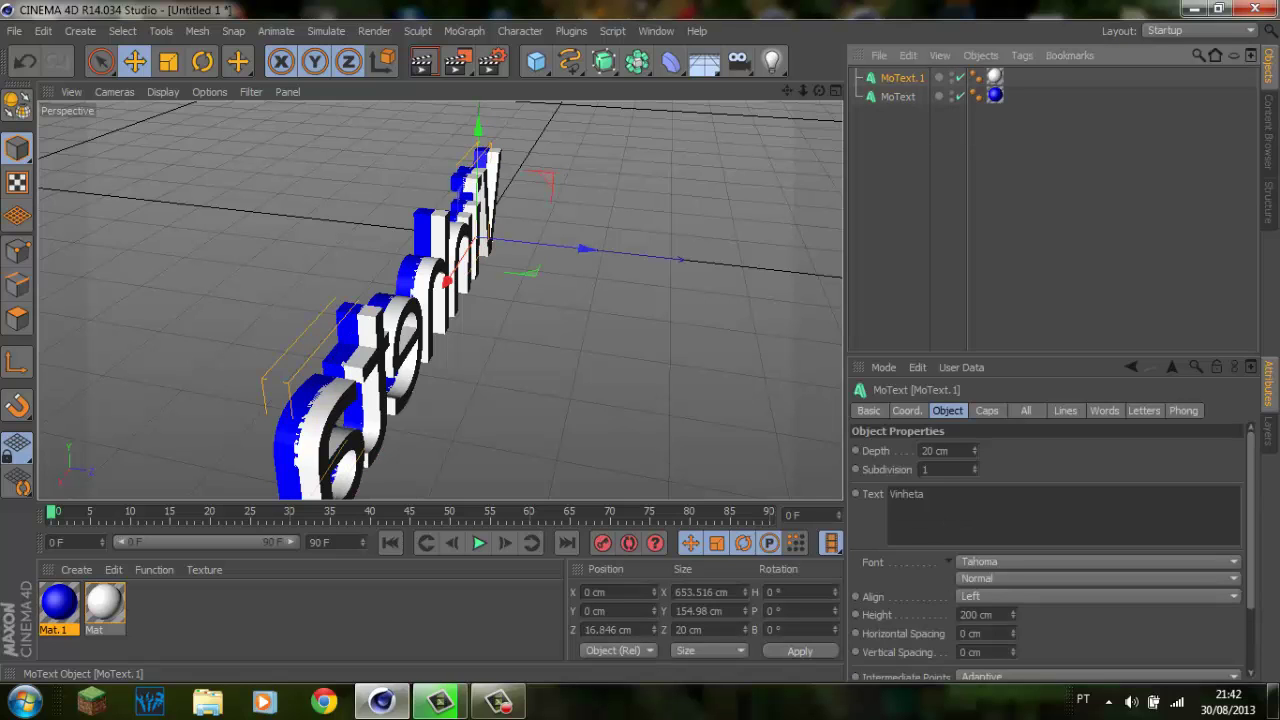
left_click_drag(592, 249, 439, 300)
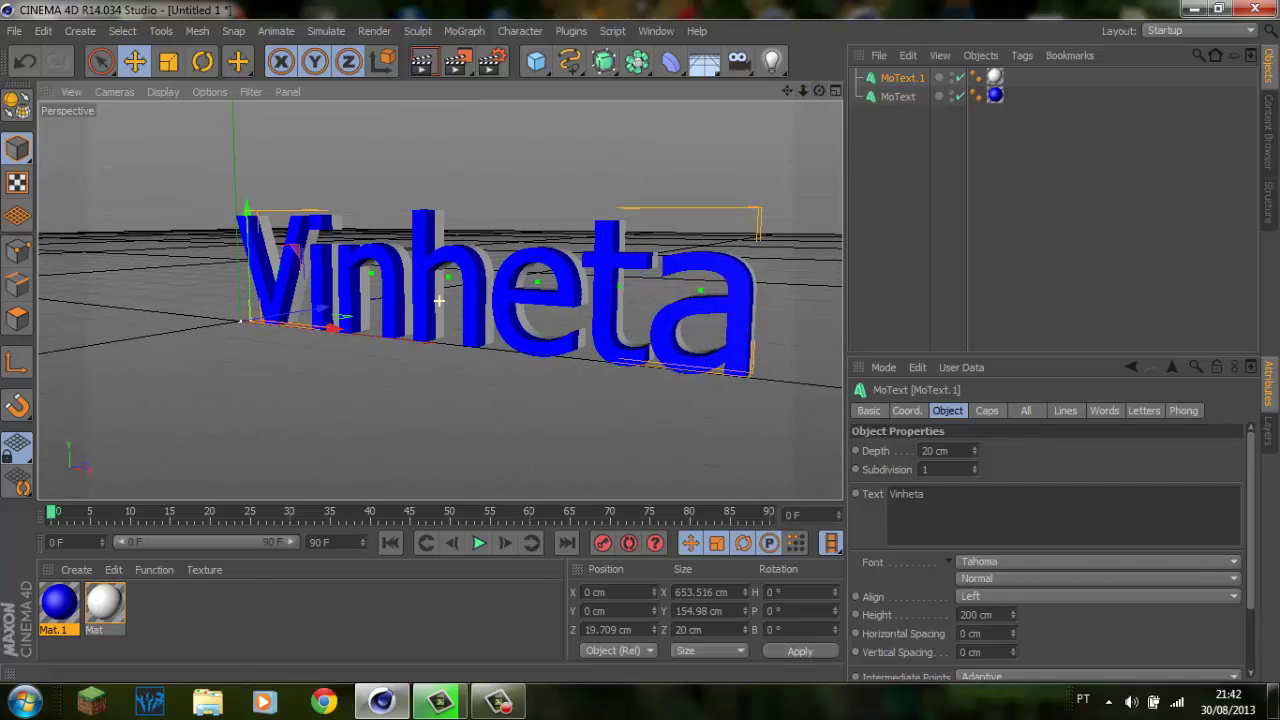
left_click(1050, 200)
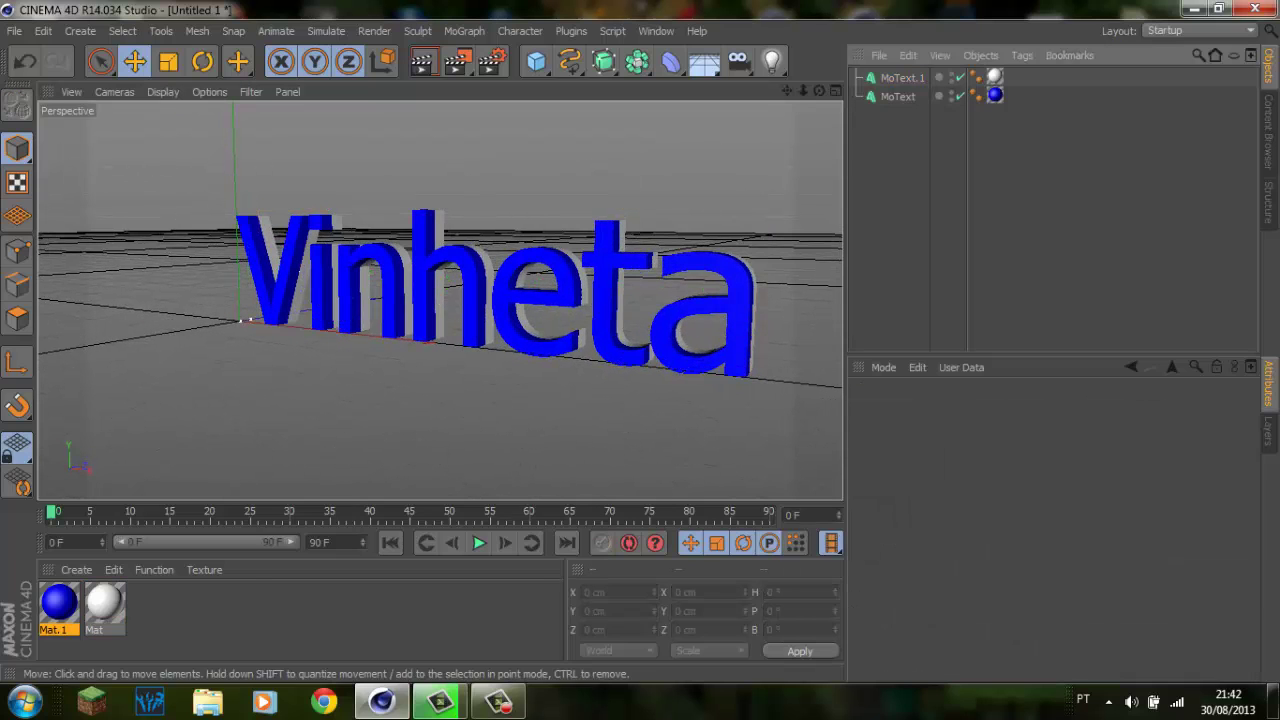
left_click_drag(787, 91, 775, 91)
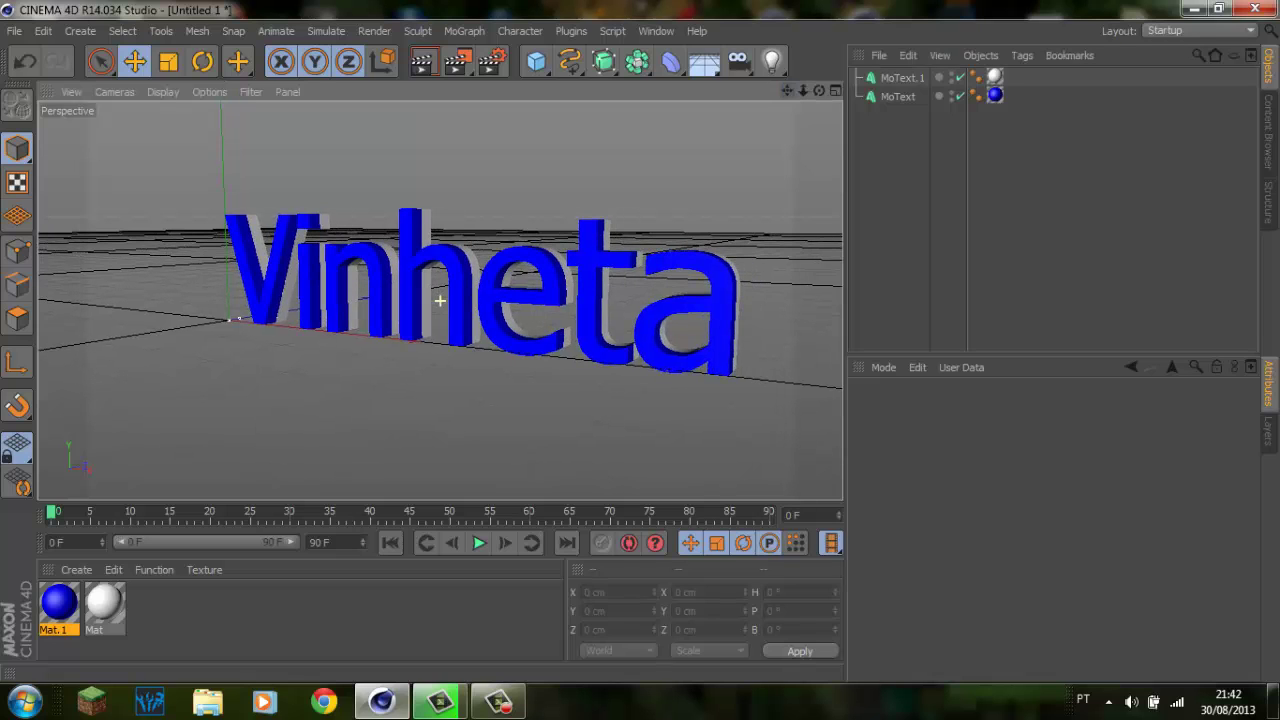
Add a light and place it in front of and above the text.
left_click(771, 61)
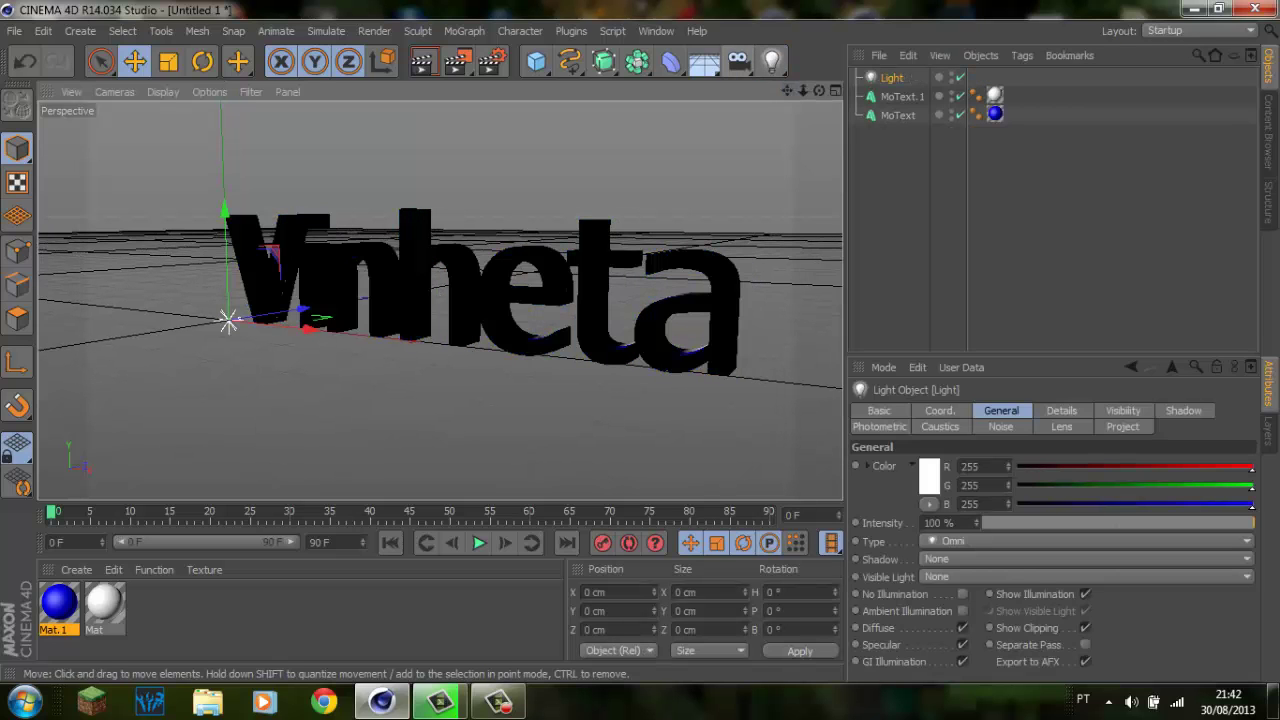
mouse_move(303, 311)
left_mouse_down()
mouse_move(207, 323)
mouse_move(333, 366)
left_mouse_up()
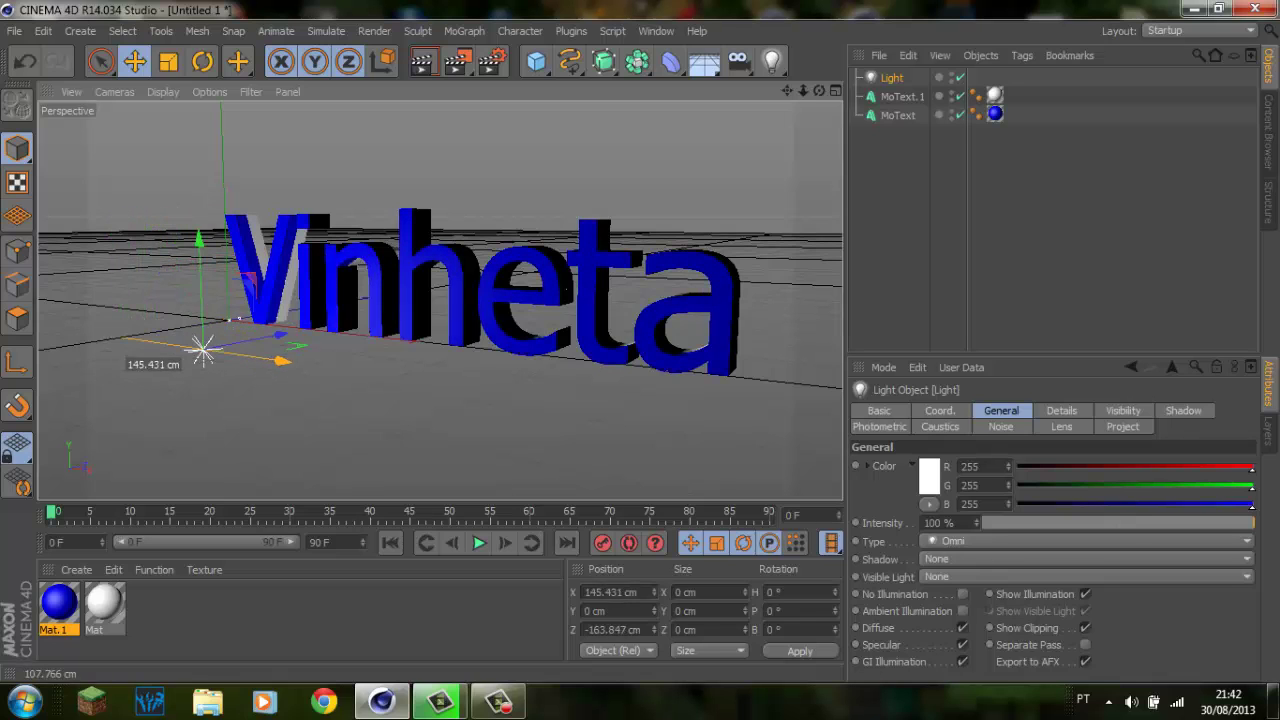
mouse_move(256, 345)
left_mouse_down()
mouse_move(251, 220)
mouse_move(380, 222)
mouse_move(345, 222)
left_mouse_up()
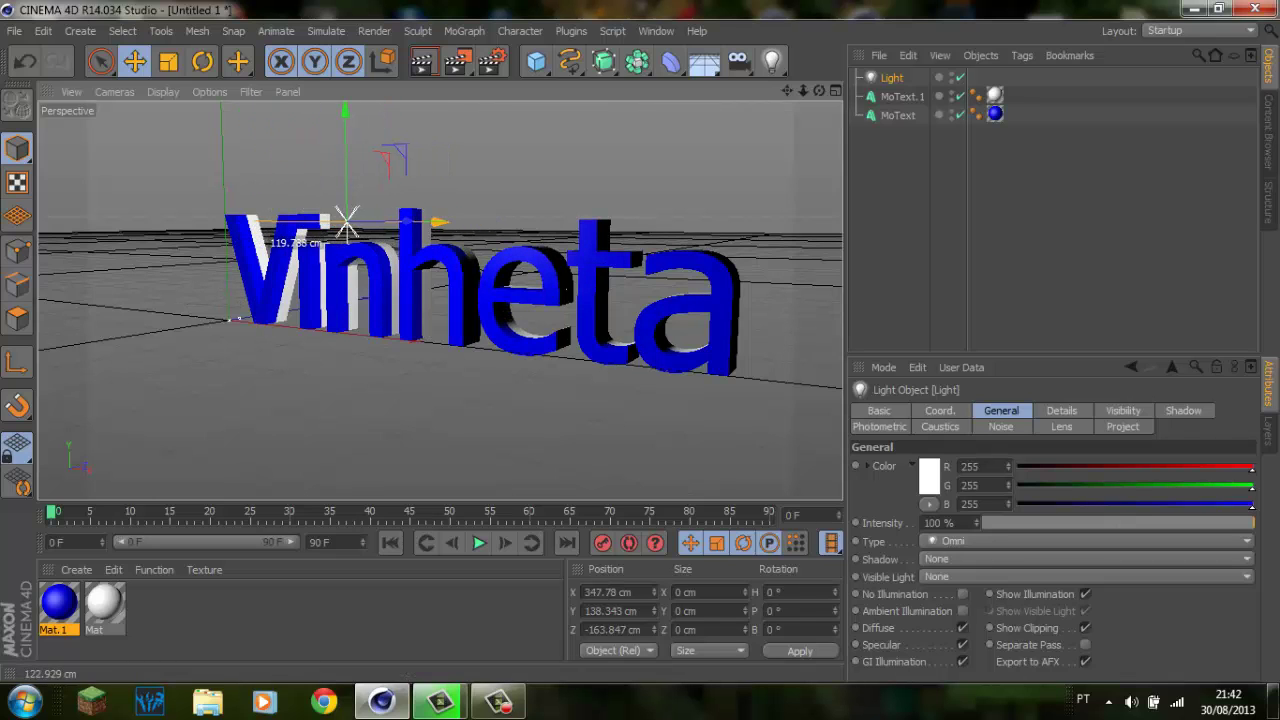
Add a second light, Light.1, and move it to X 672.704, Y 117.603 cm.
left_click(771, 61)
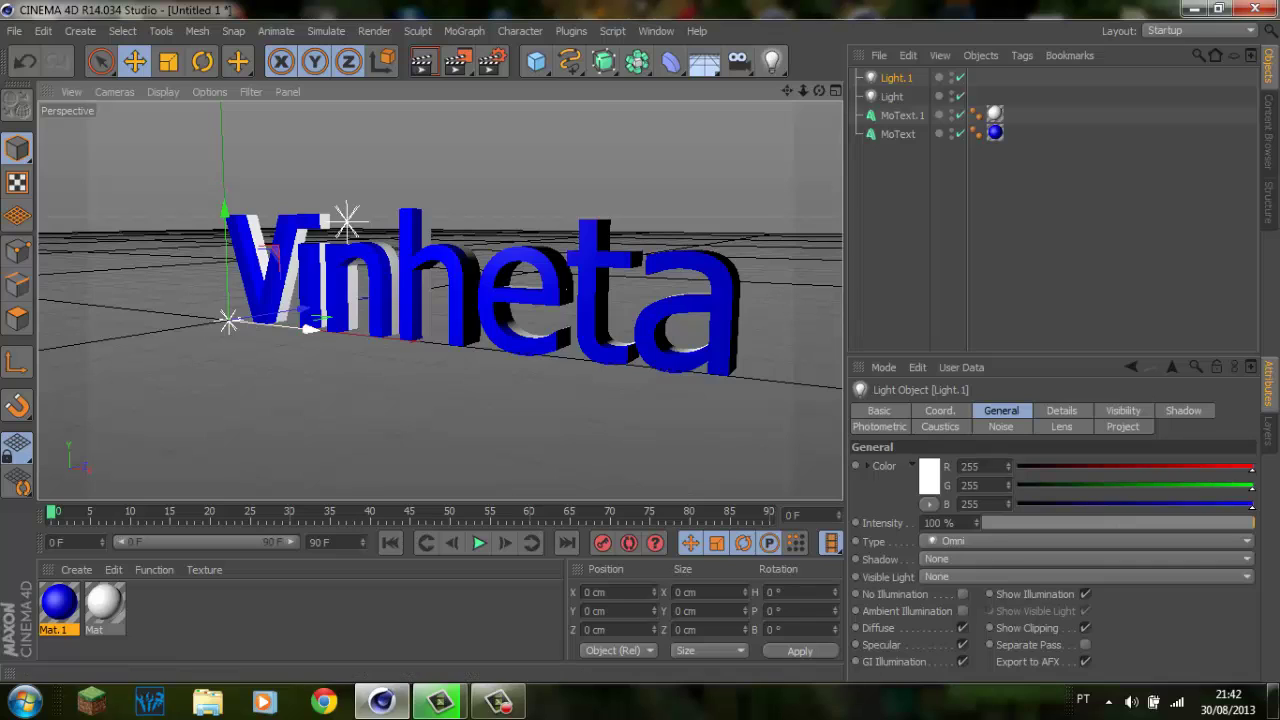
left_click_drag(285, 326, 580, 363)
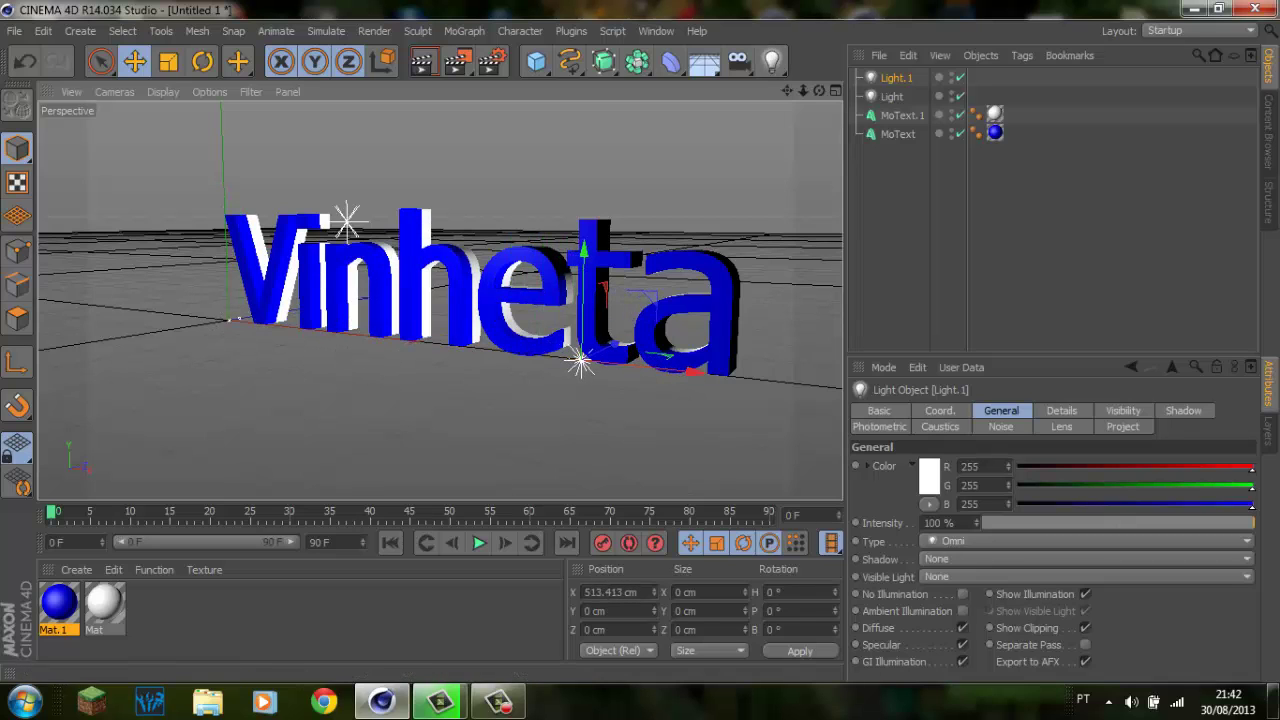
left_click(620, 320)
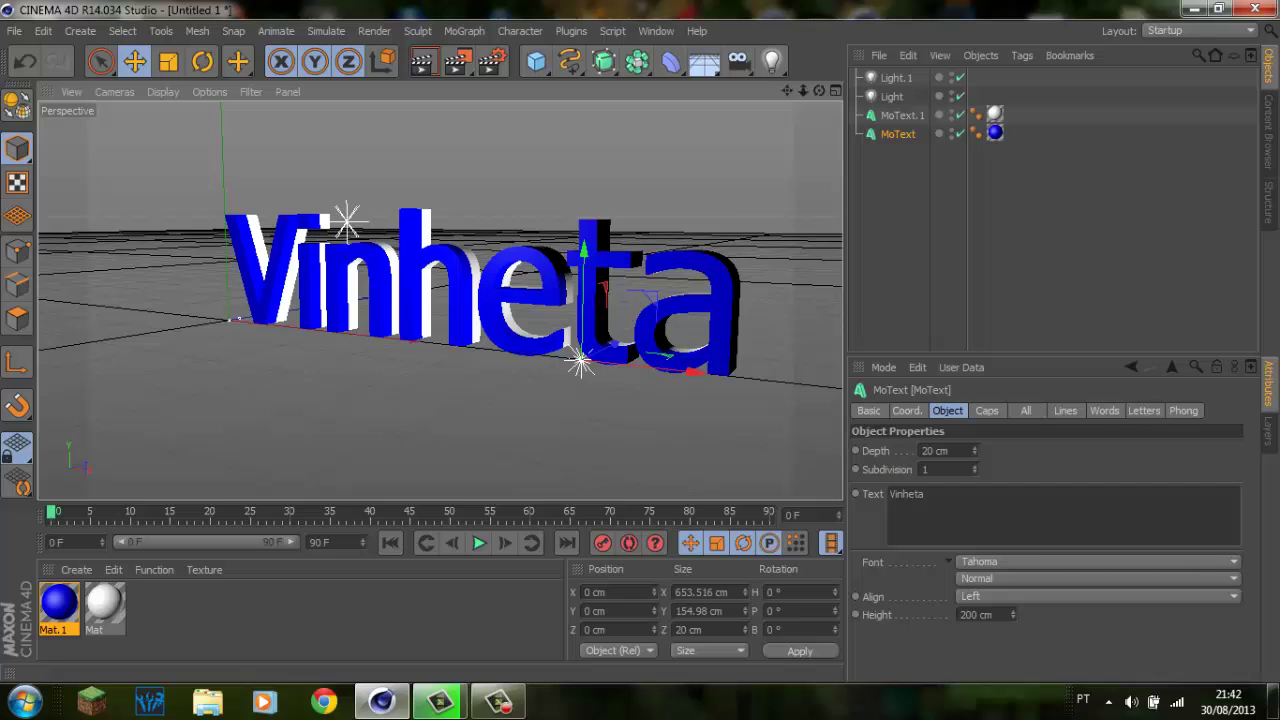
left_click(580, 362)
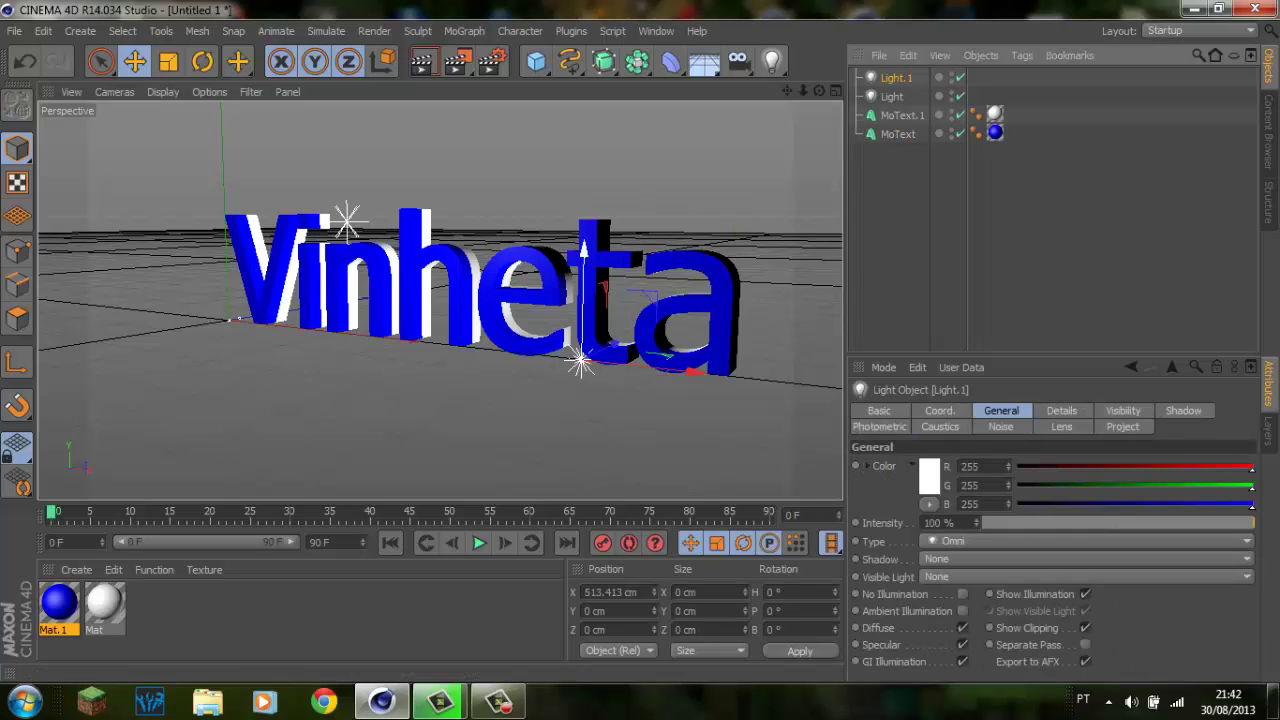
left_click_drag(583, 300, 590, 180)
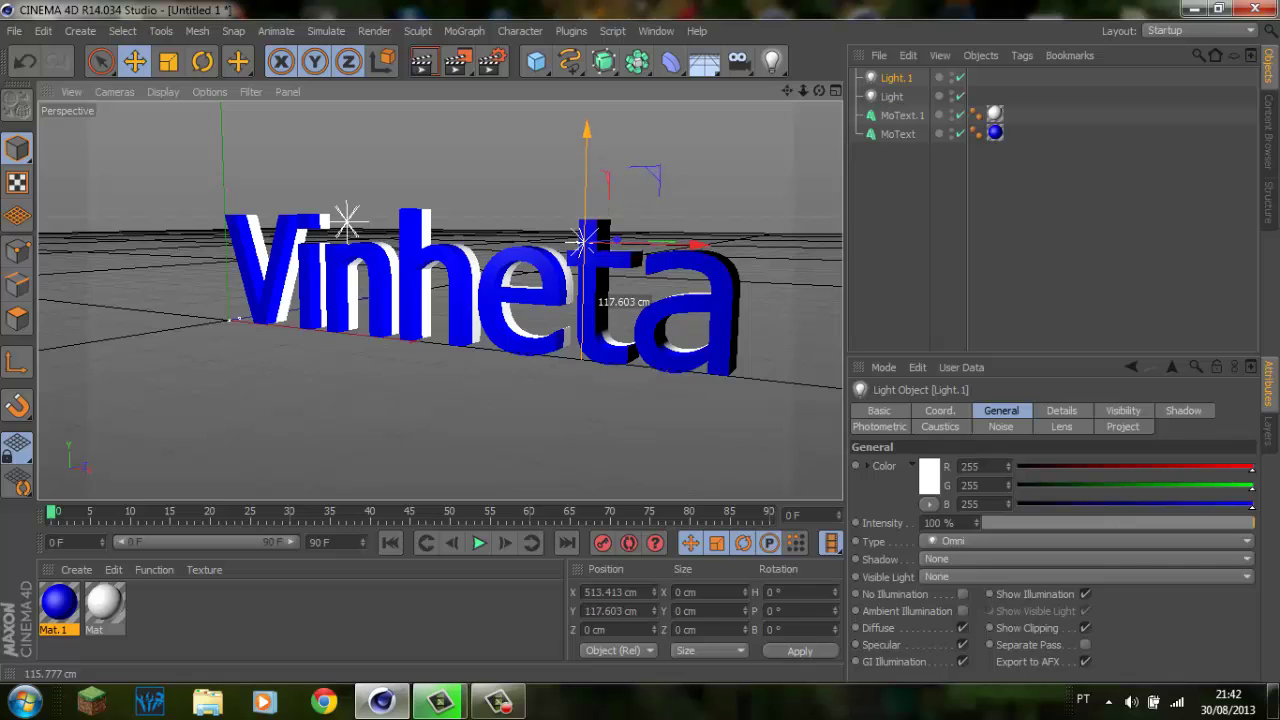
left_click_drag(600, 244, 760, 245)
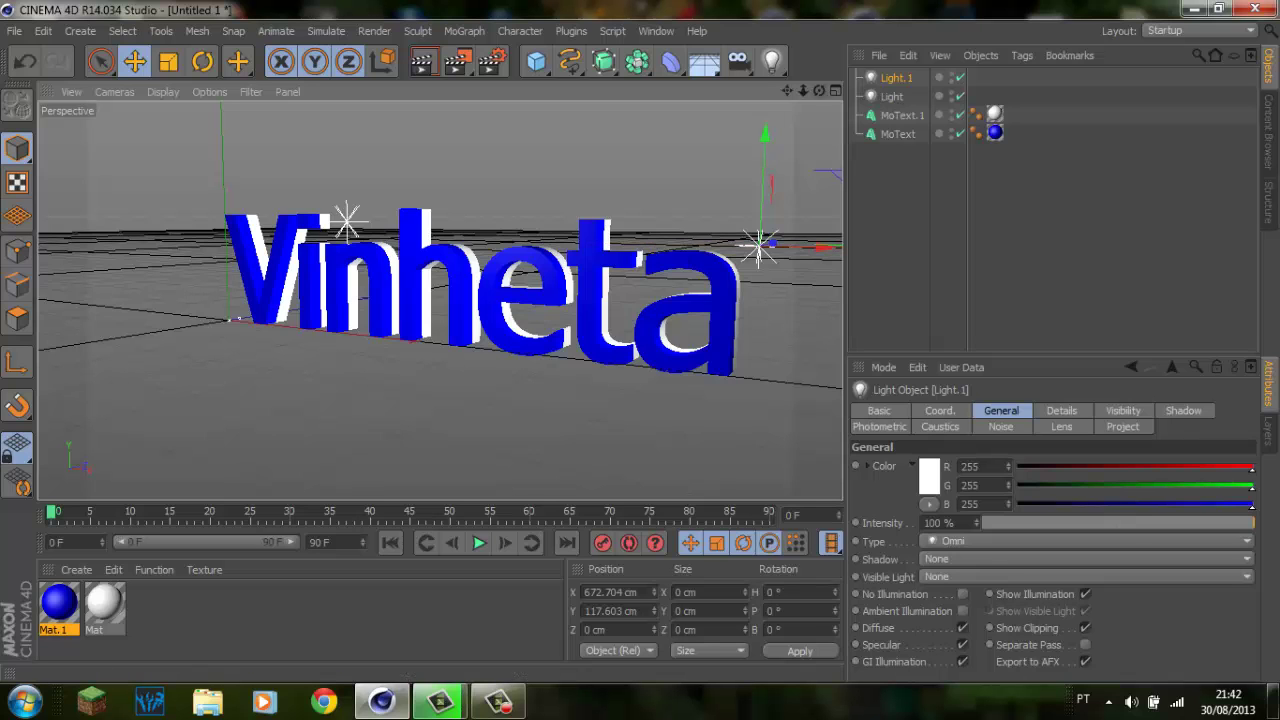
left_click_drag(819, 91, 819, 91)
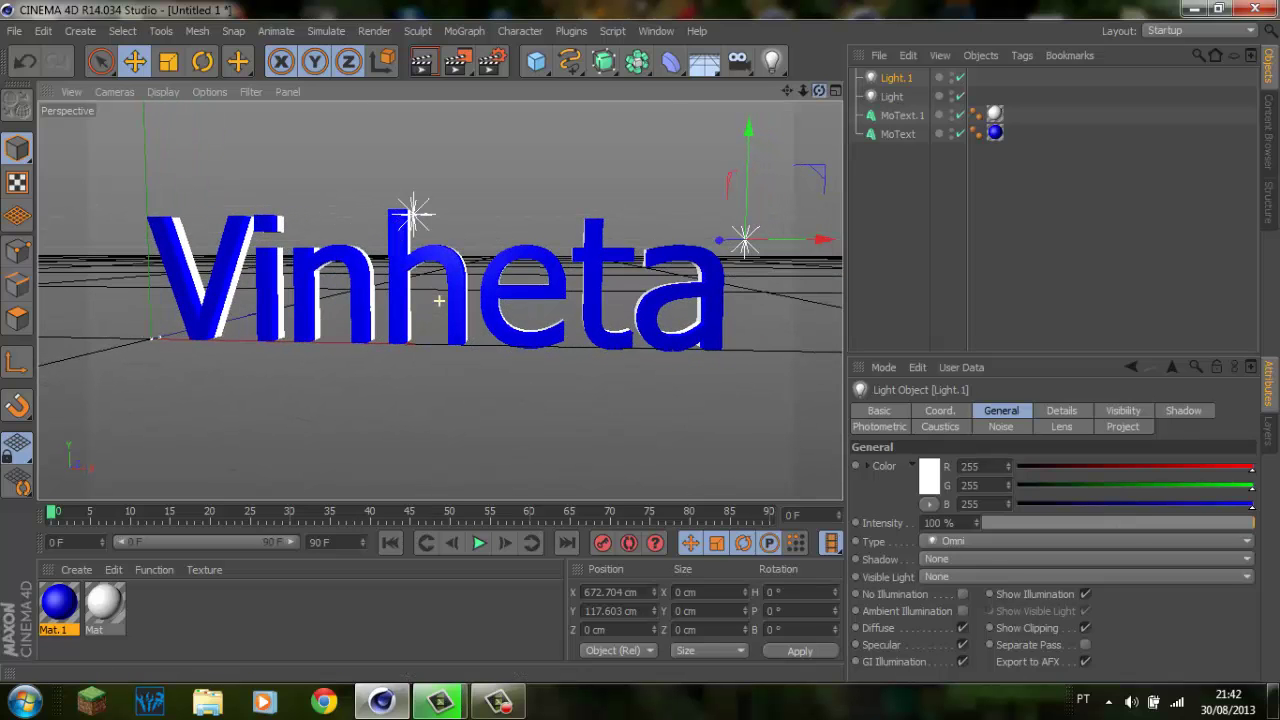
left_click_drag(438, 300, 438, 300)
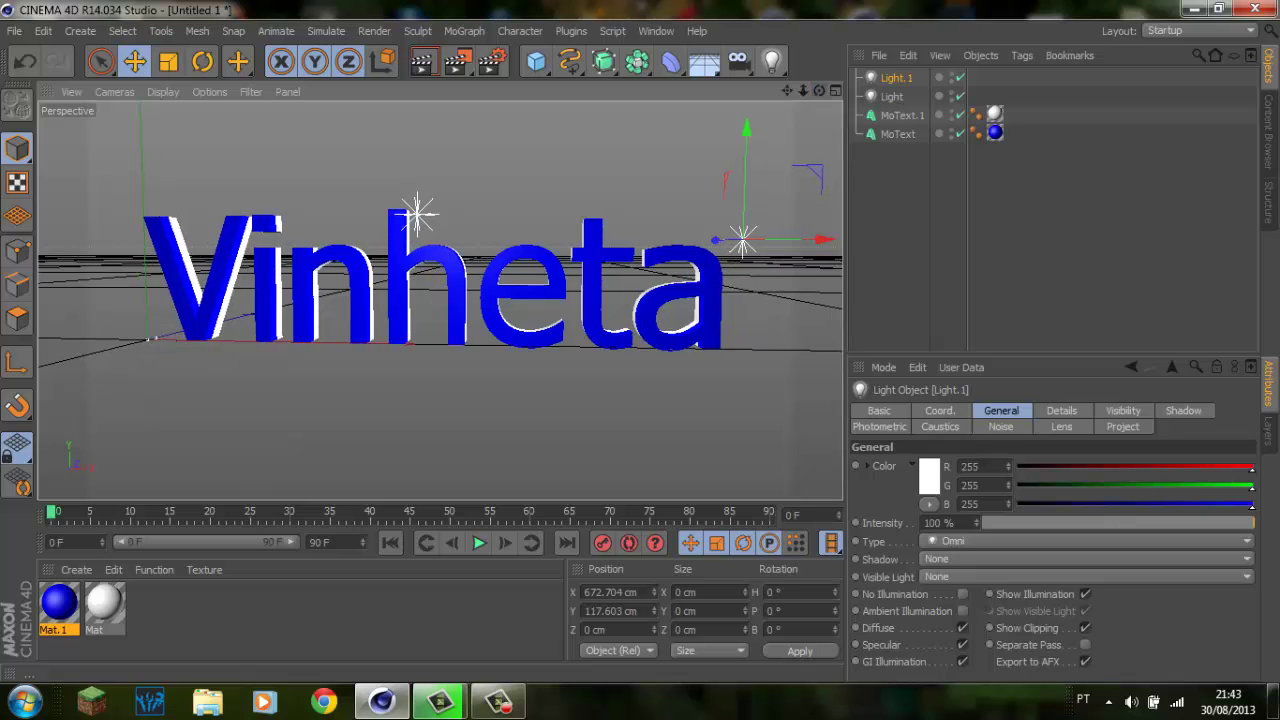
Add a camera, look through it, and orbit it to face the Vinheta text.
left_click(738, 61)
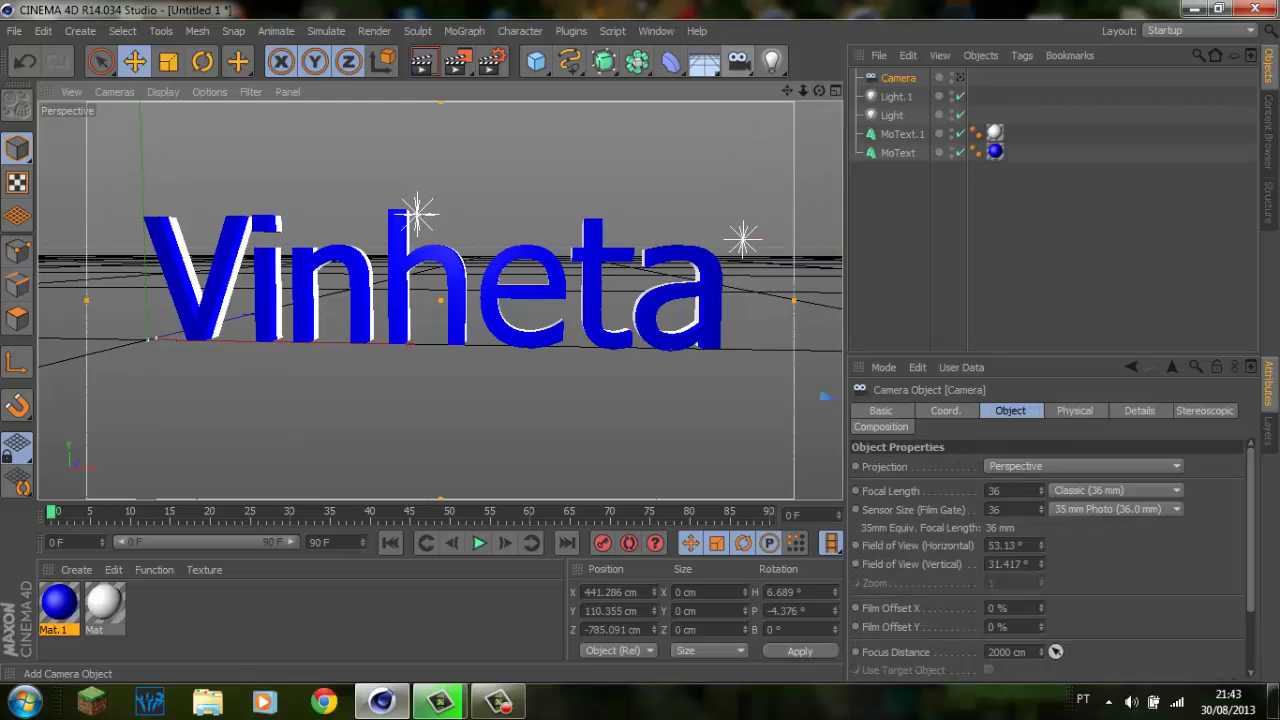
mouse_move(438, 300)
left_mouse_down("alt")
mouse_move(650, 288)
mouse_move(750, 348)
left_mouse_up("alt")
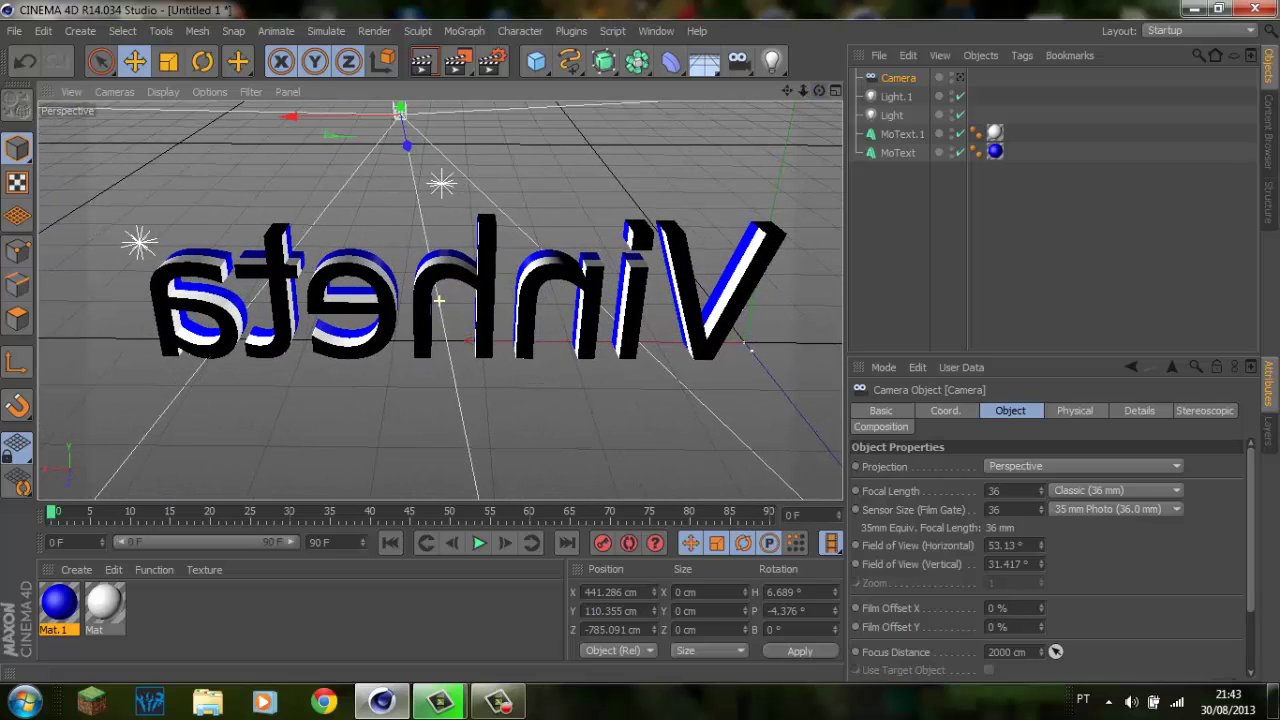
left_click(959, 77)
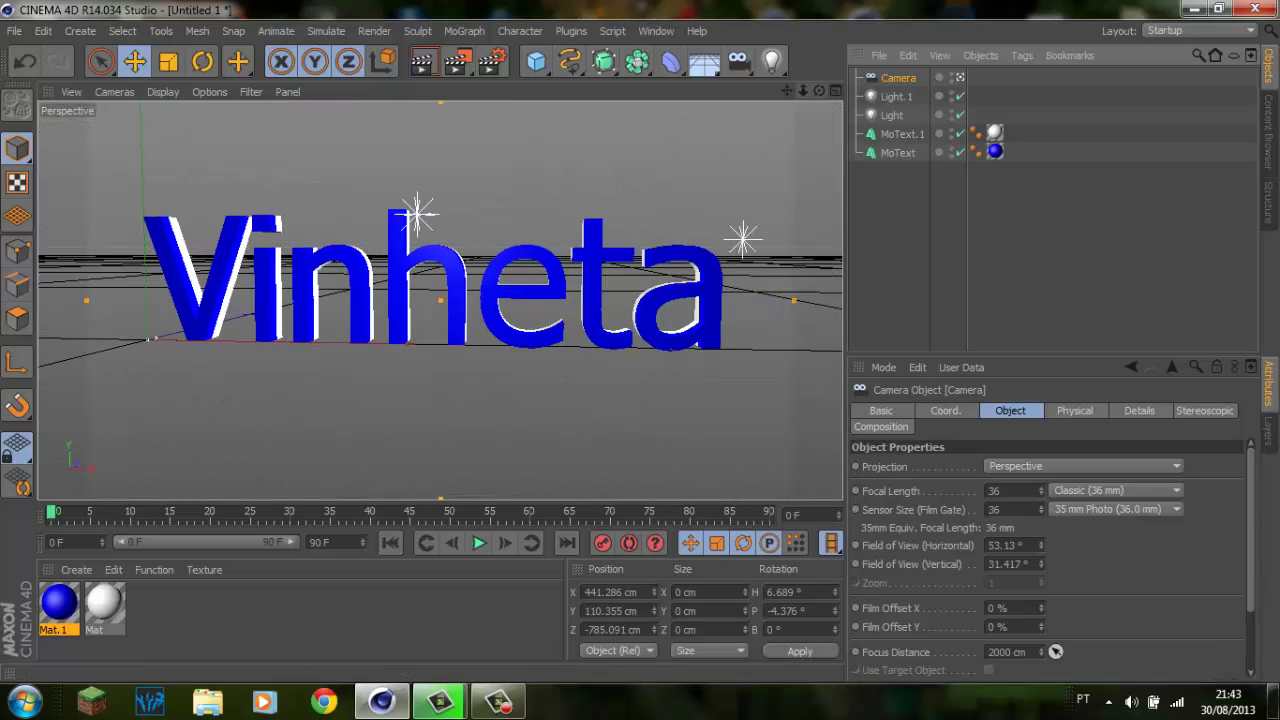
scroll(440, 300, "down", 3)
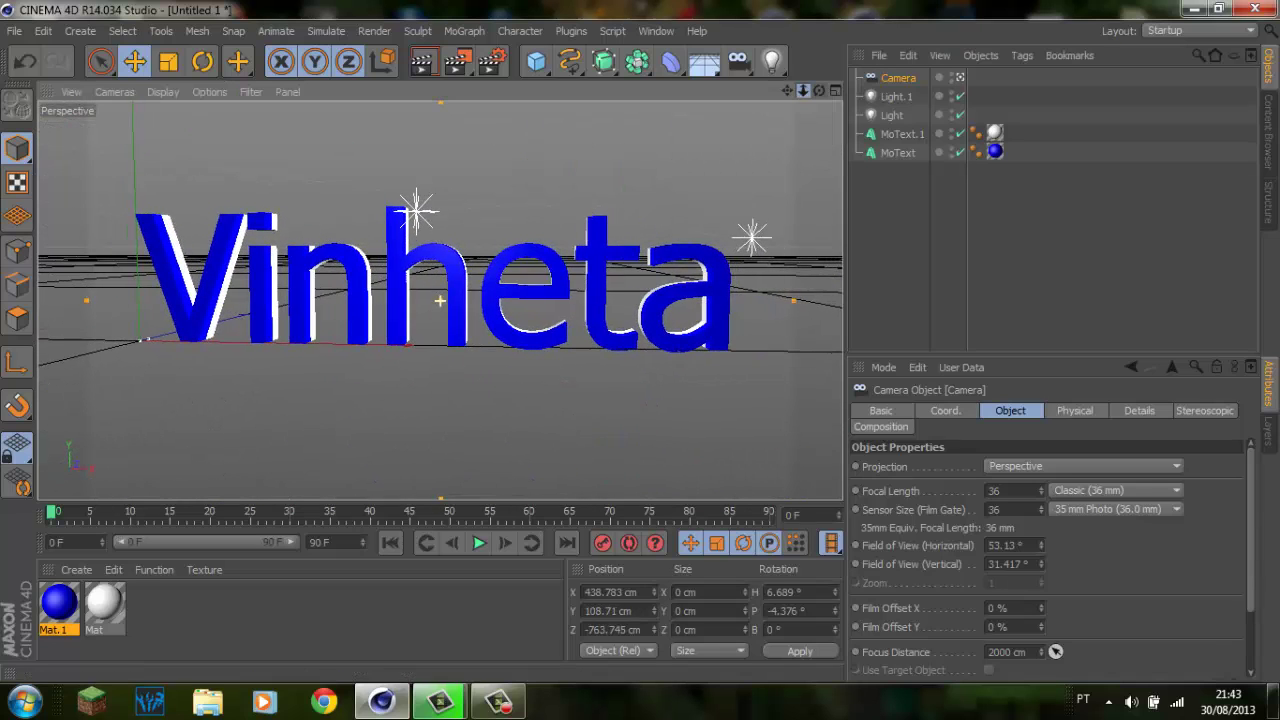
left_click_drag(440, 300, 550, 310, "alt")
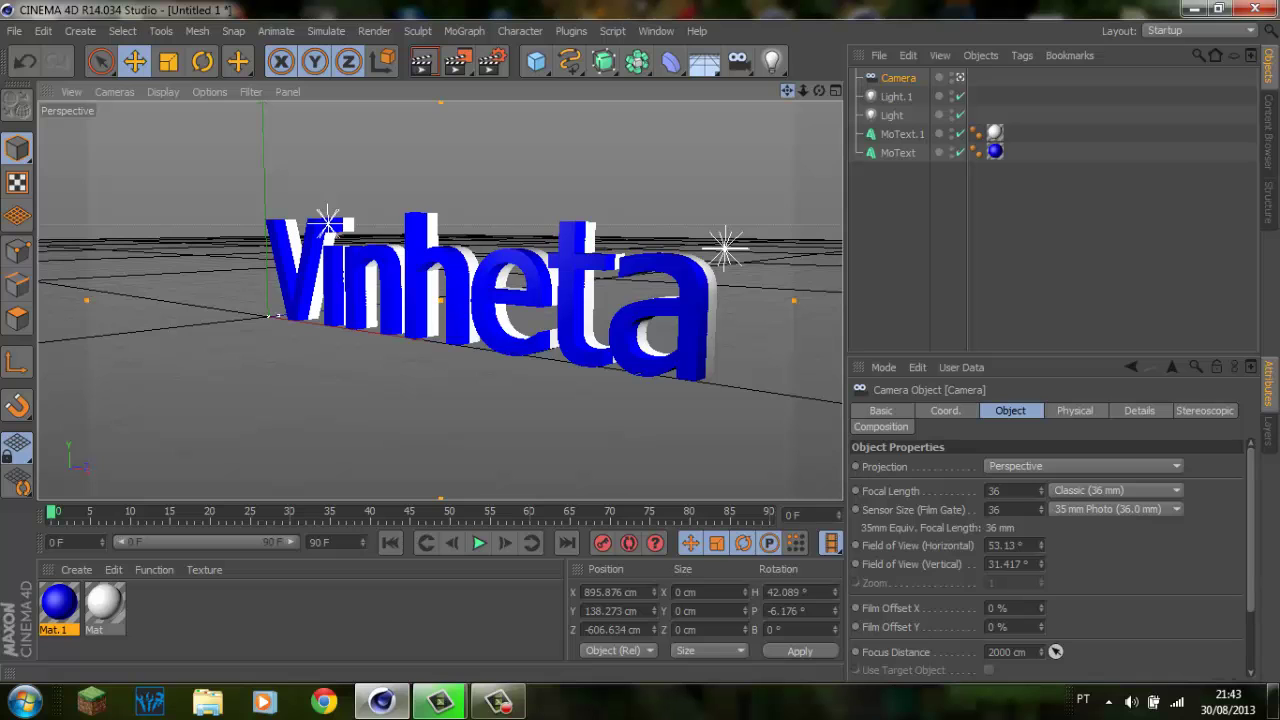
middle_click_drag(550, 310, 558, 312, "alt")
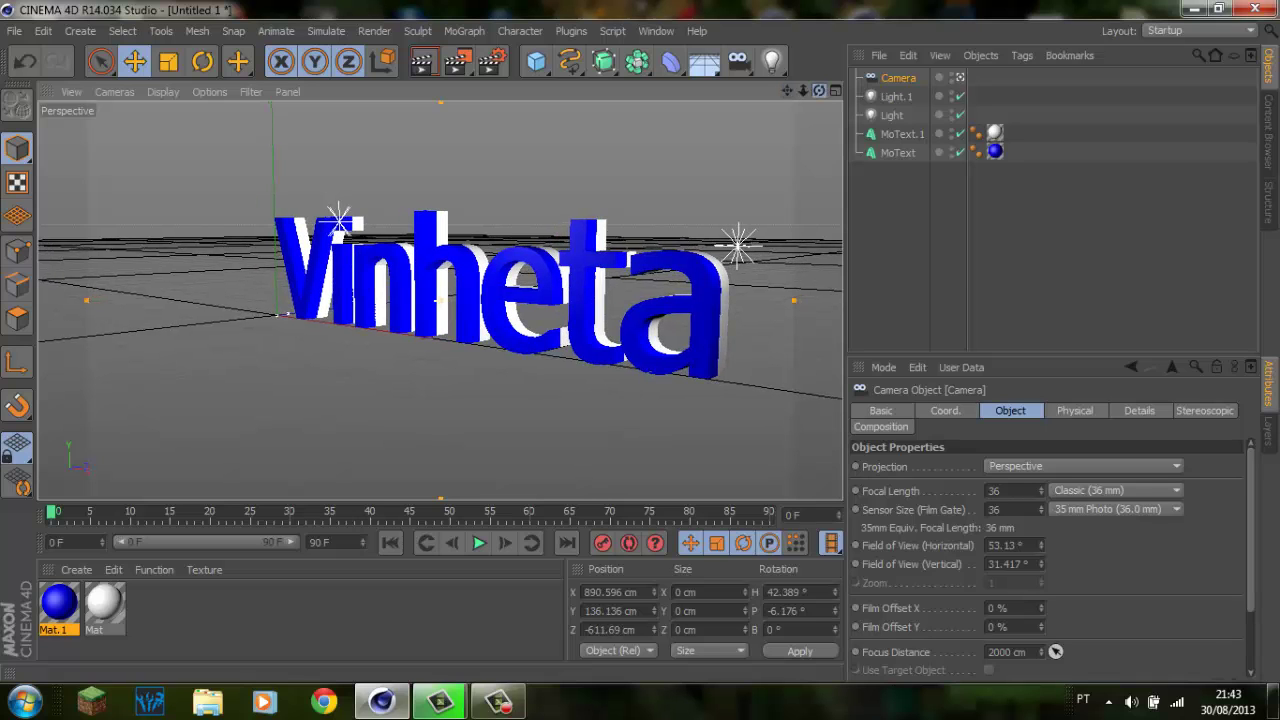
mouse_move(819, 91)
left_mouse_down()
mouse_move(900, 92)
mouse_move(766, 92)
left_mouse_up()
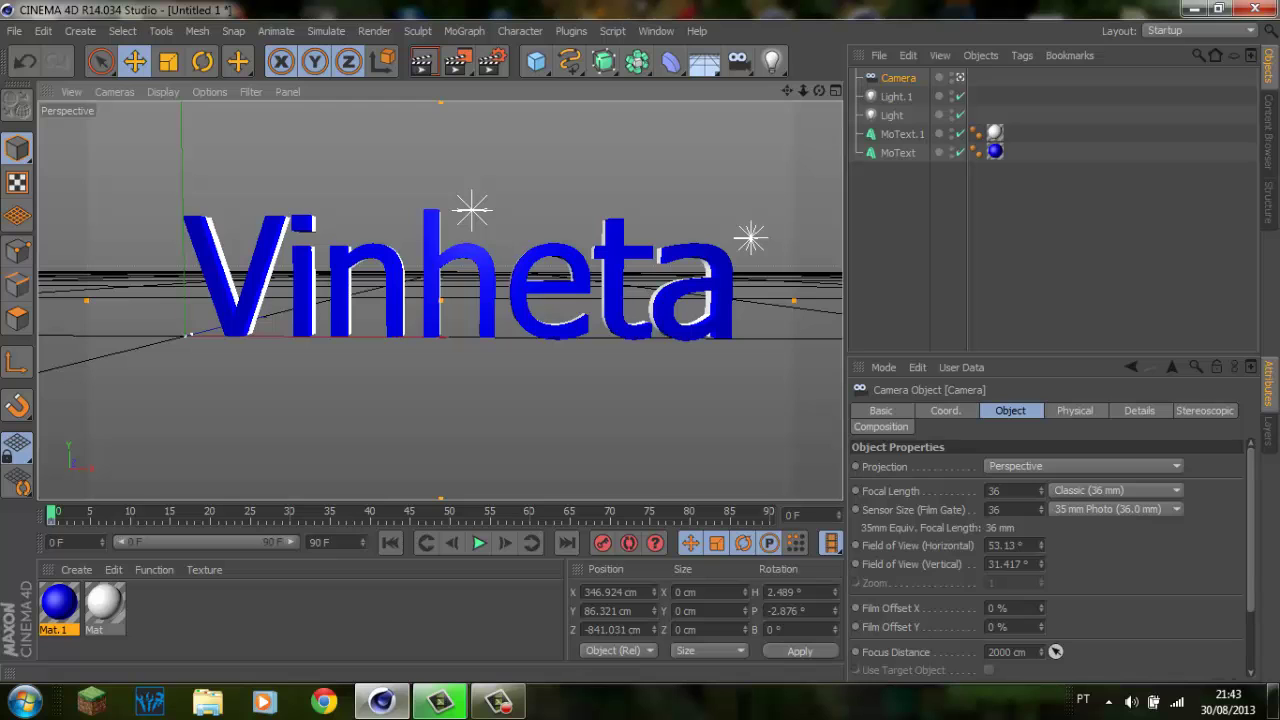
Position the camera behind the text at frame 30 and frontal at frame 40.
left_click(289, 512)
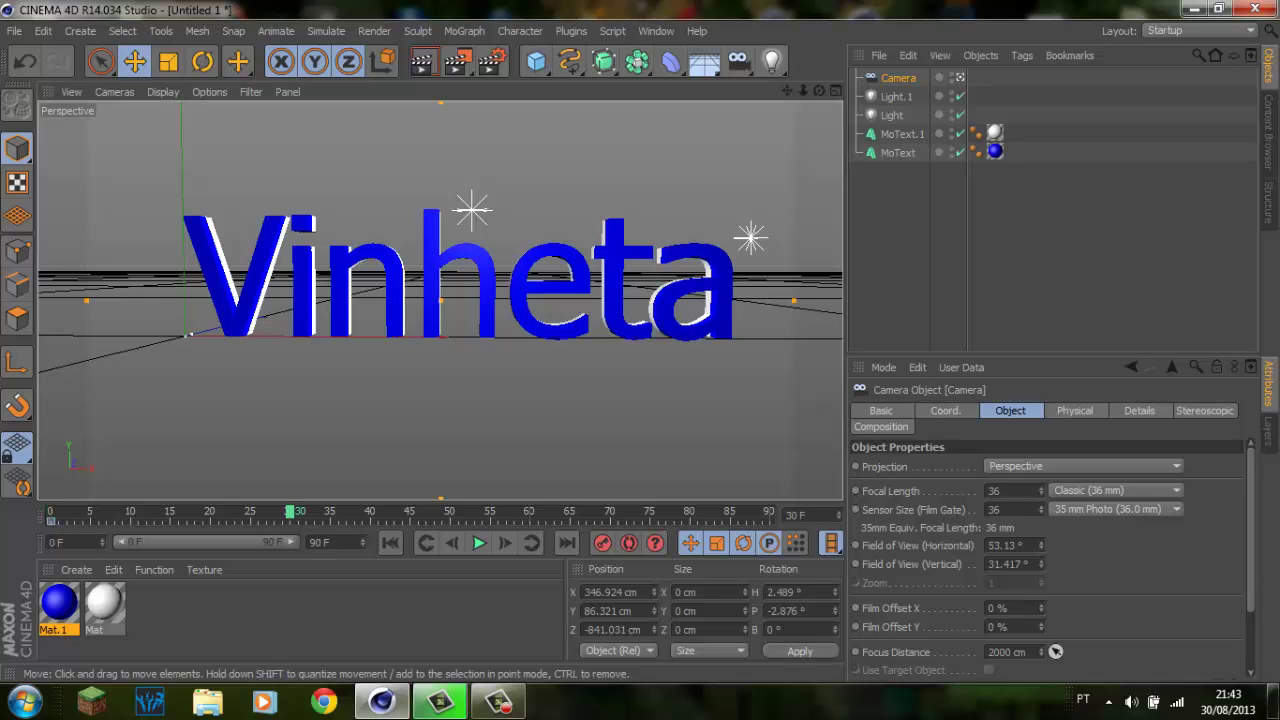
mouse_move(440, 300)
left_mouse_down("alt")
mouse_move(277, 229)
mouse_move(322, 243)
left_mouse_up("alt")
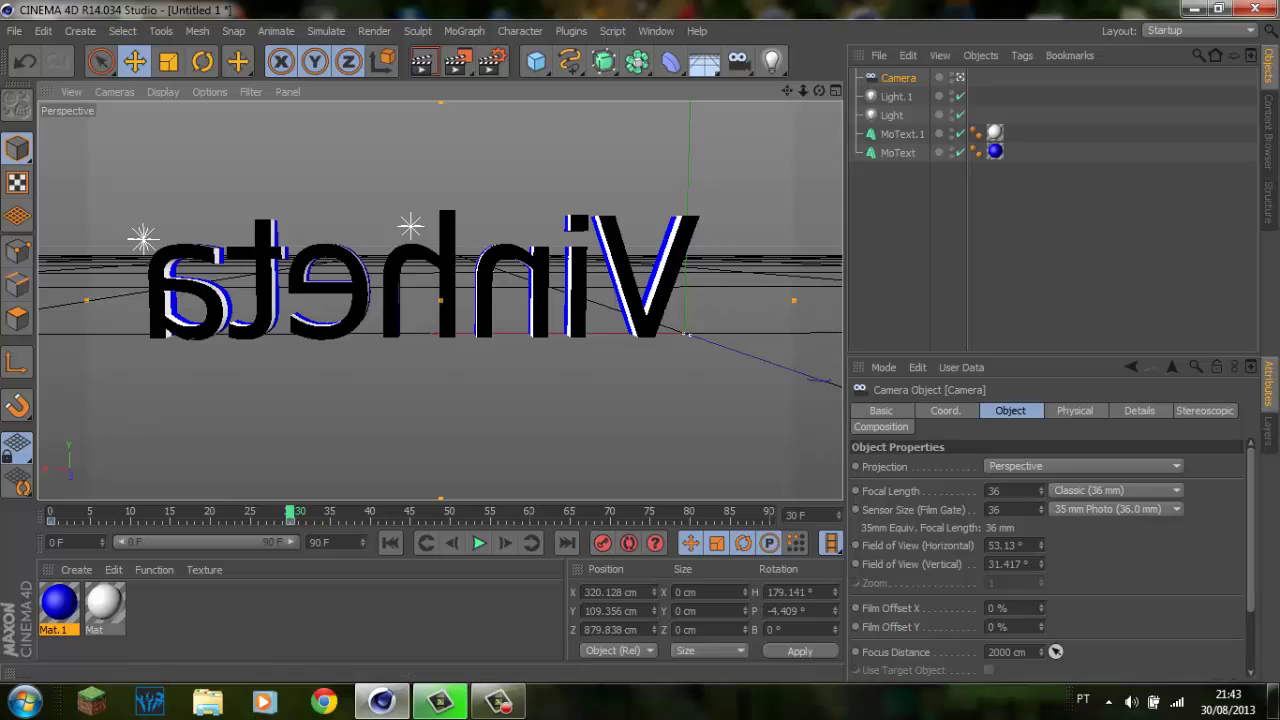
key("ctrl+g")
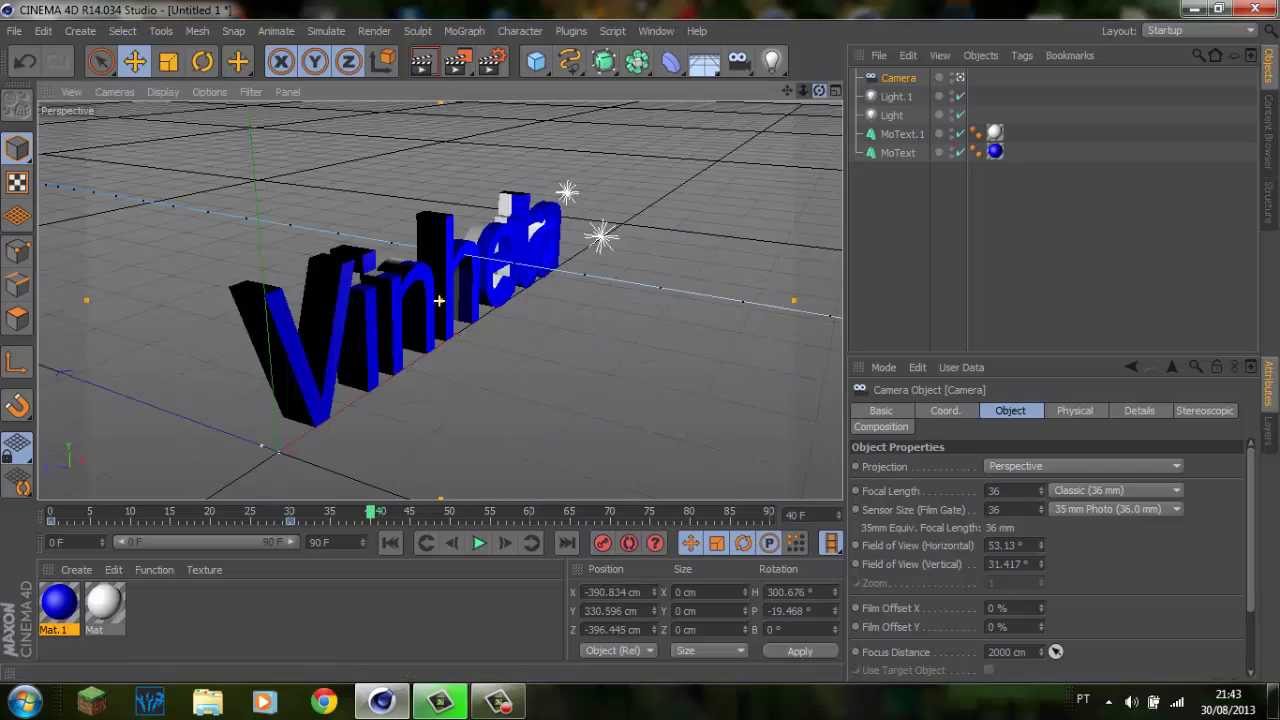
left_click_drag(440, 300, 540, 290, "alt")
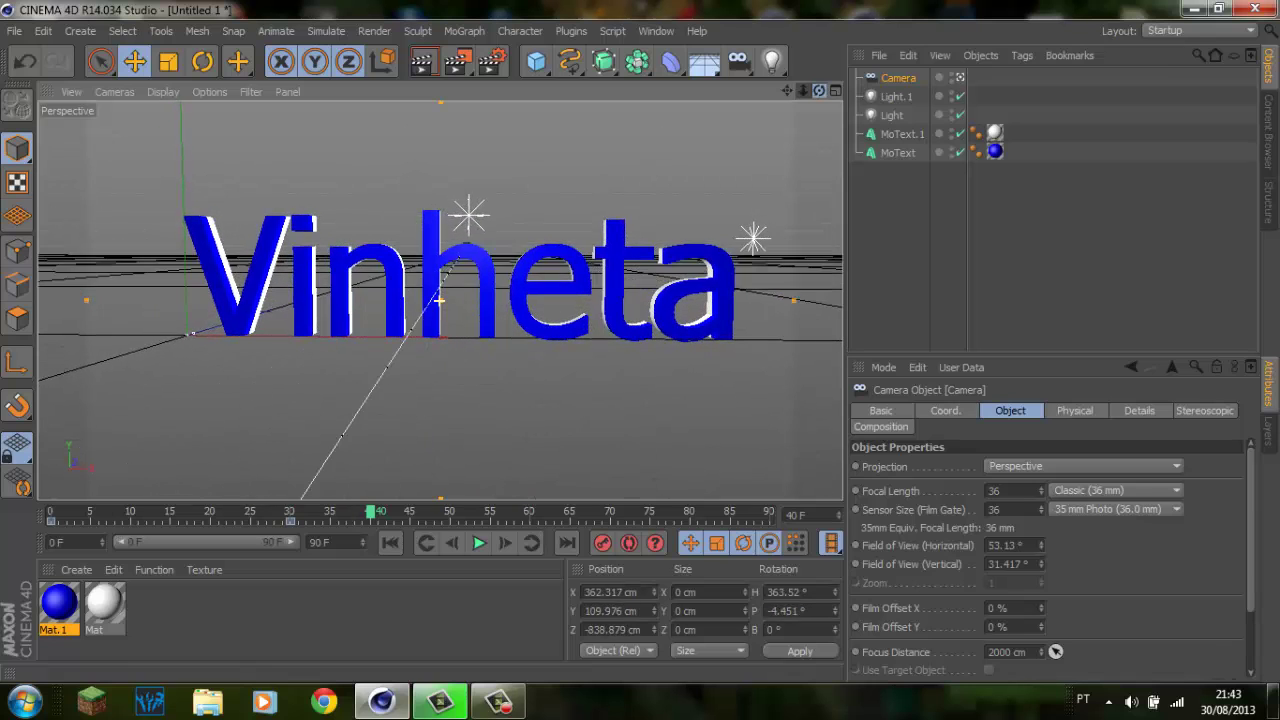
mouse_move(440, 300)
left_mouse_down("alt")
mouse_move(400, 298)
mouse_move(440, 300)
left_mouse_up("alt")
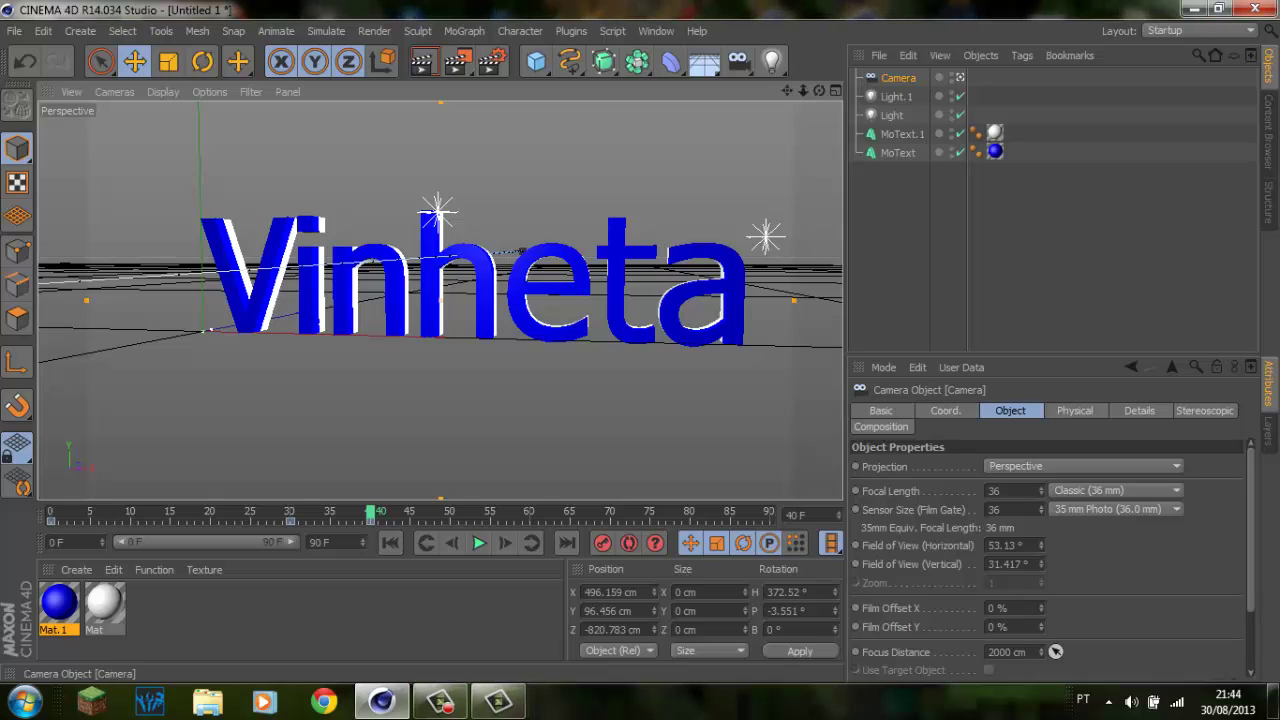
key("ctrl+shift+a")
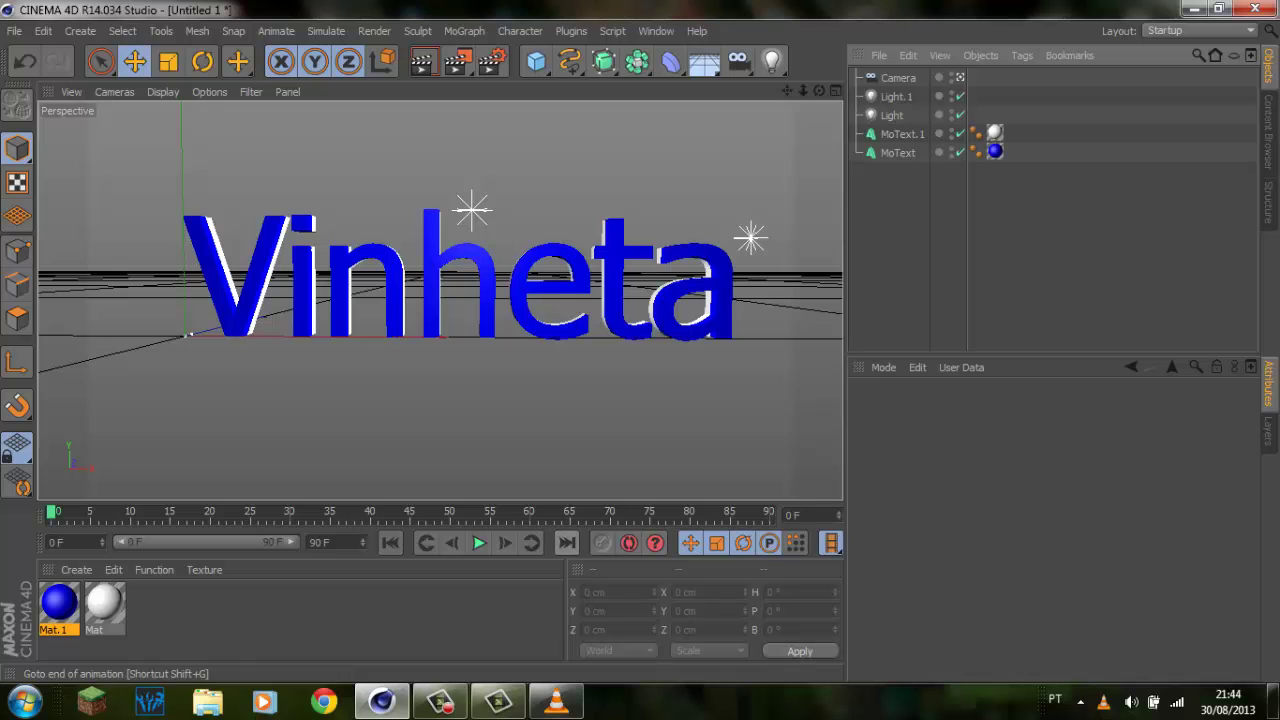
Preview the sample Video.mp4 in VLC, stop it, and return to Cinema 4D.
left_click(556, 701)
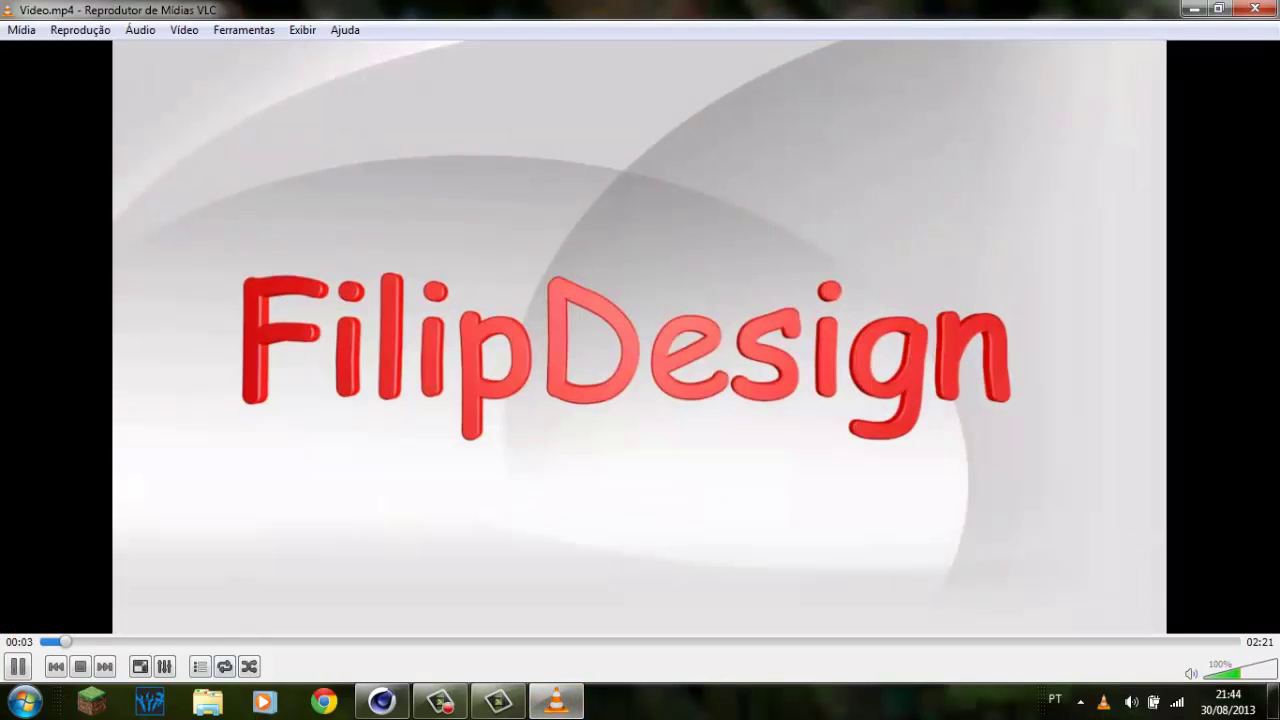
left_click(80, 666)
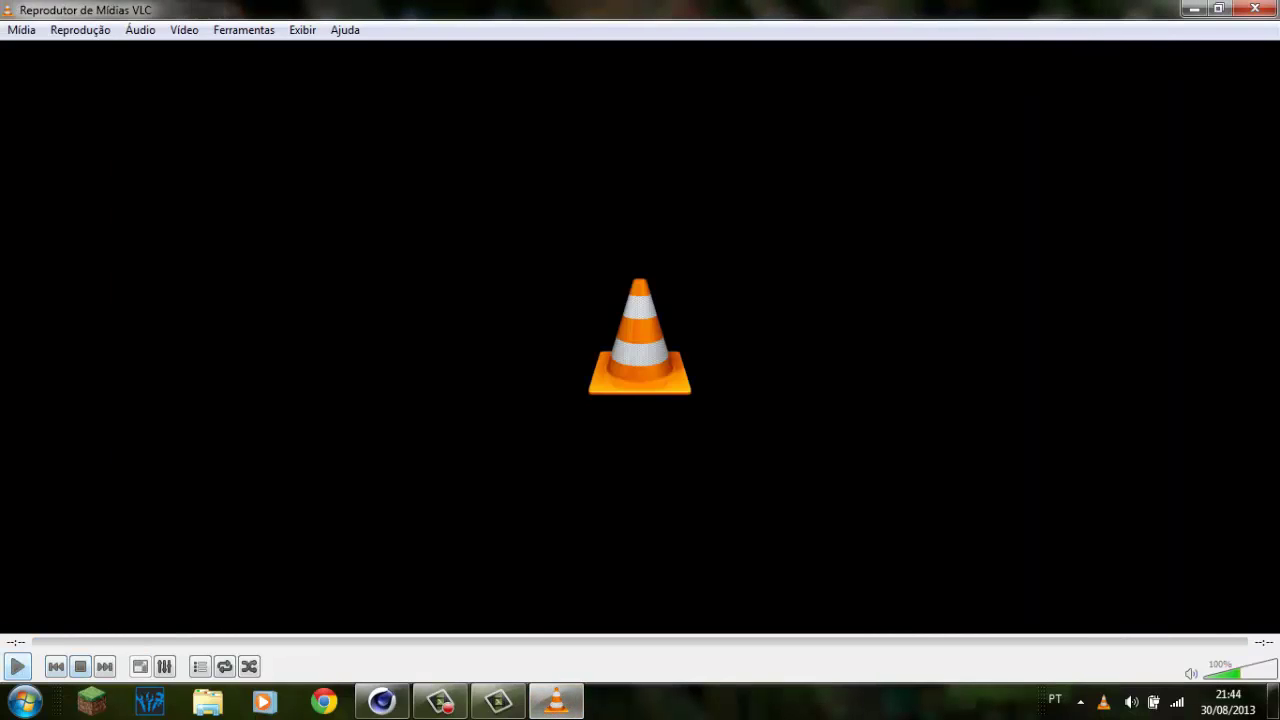
key("alt+Tab")
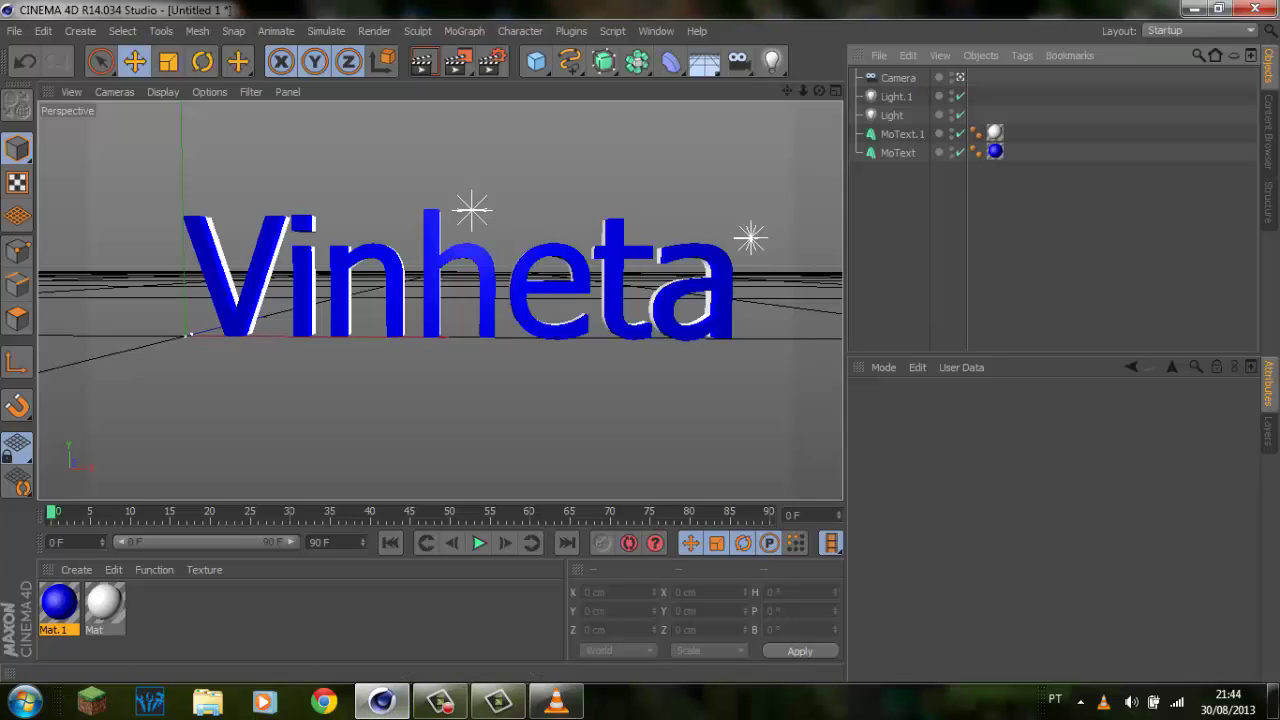
Play and rewind the camera animation, then add a 250 cm Bend deformer near Vinheta.
left_click_drag(818, 91, 818, 91)
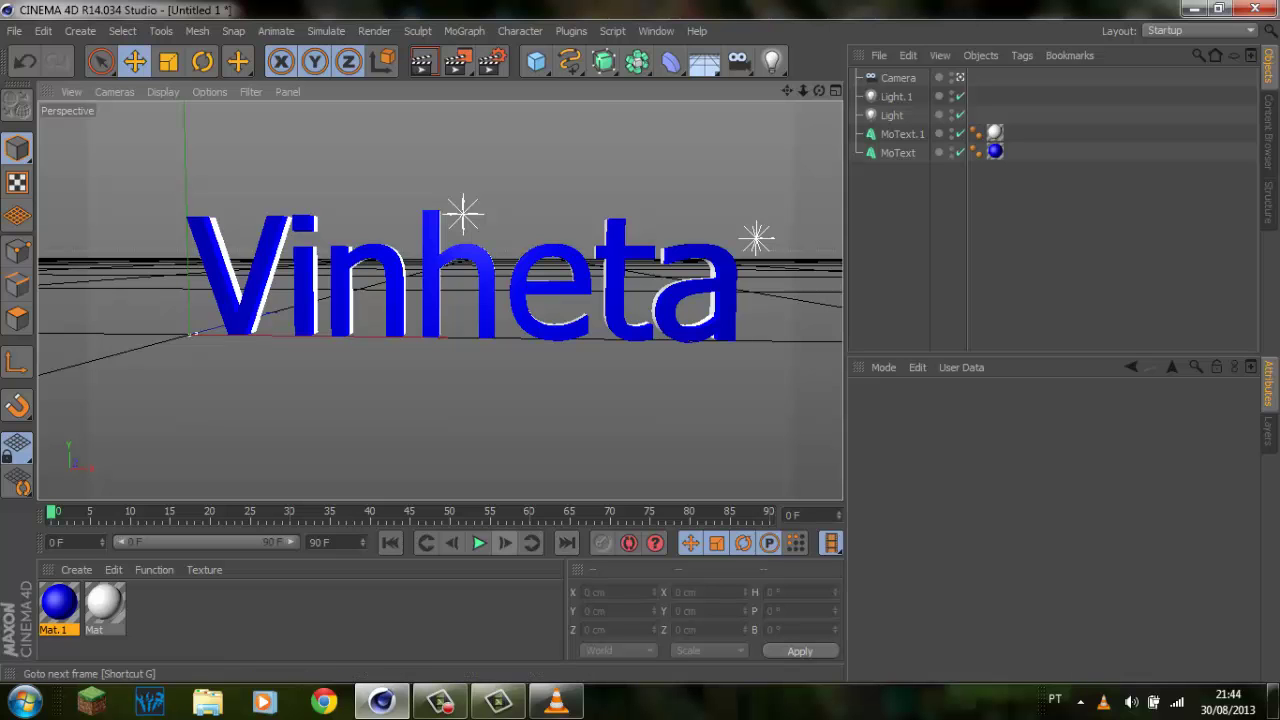
left_click(479, 542)
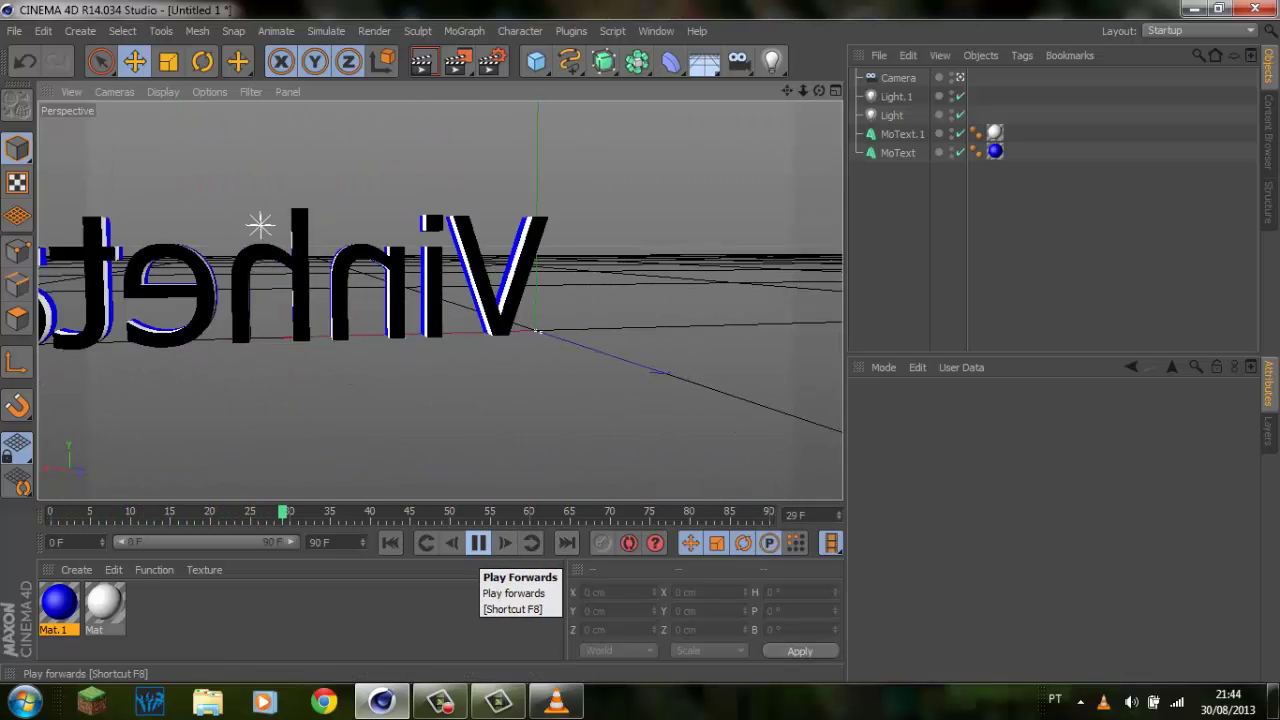
left_click(479, 542)
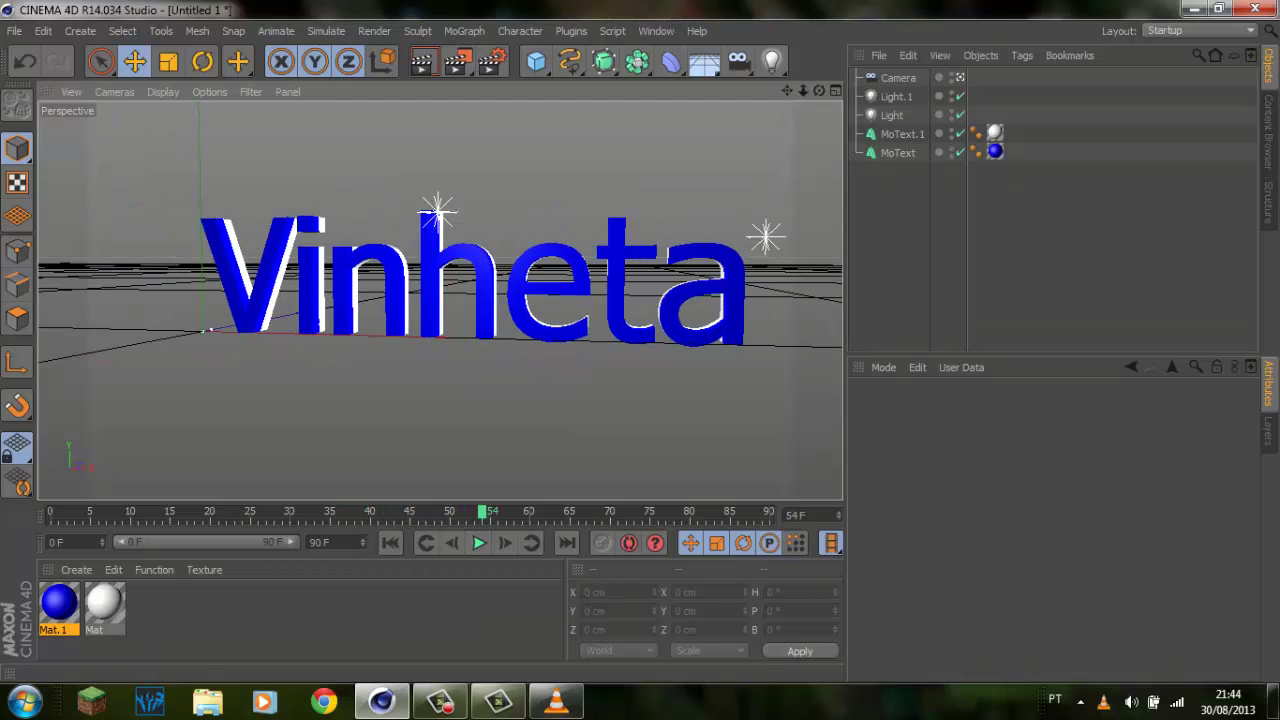
mouse_move(482, 512)
left_mouse_down()
mouse_move(51, 512)
mouse_move(398, 512)
left_mouse_up()
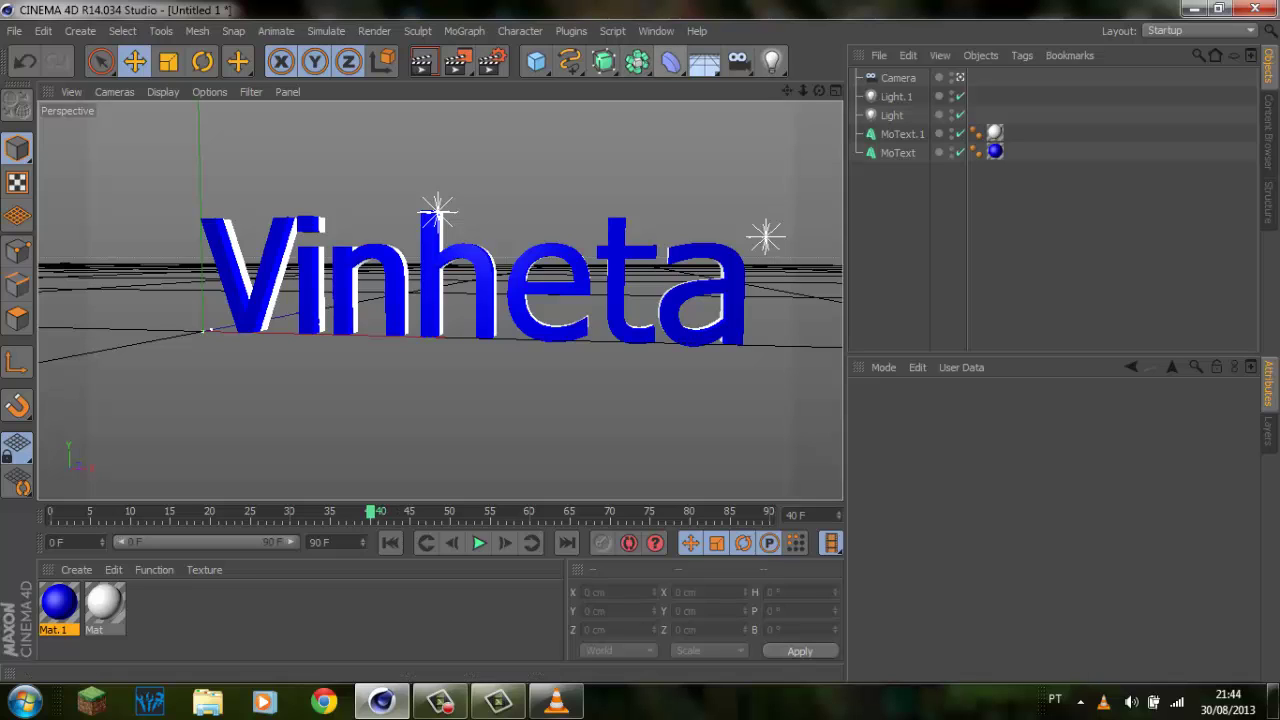
left_click(670, 62)
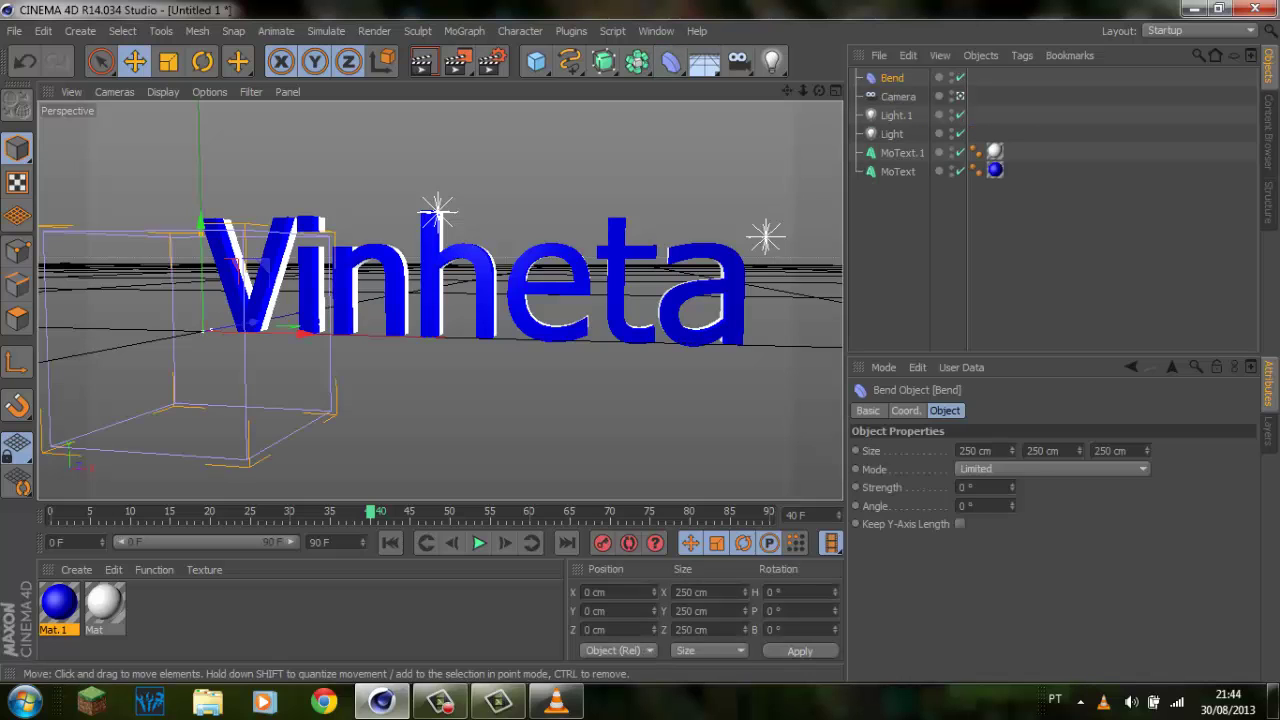
Replace the Bend with an Explosion FX deformer placed under MoText.1.
key("Delete")
left_click(670, 62)
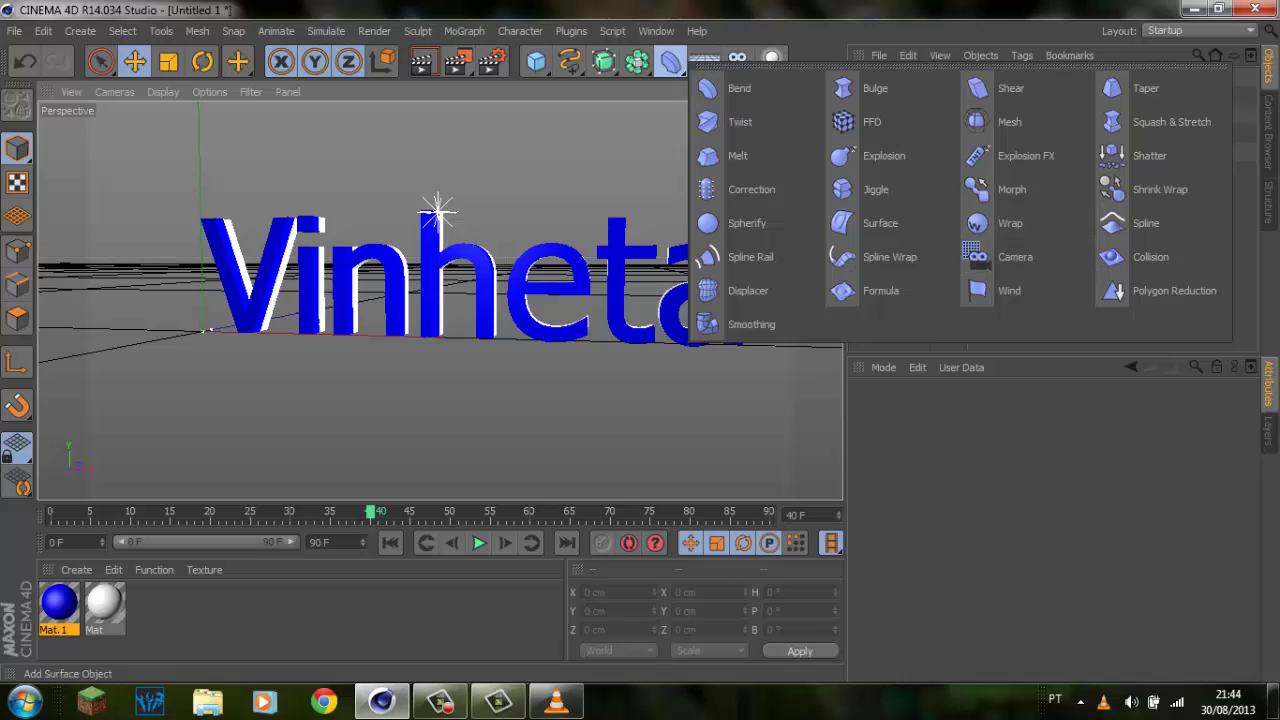
left_click(1027, 155)
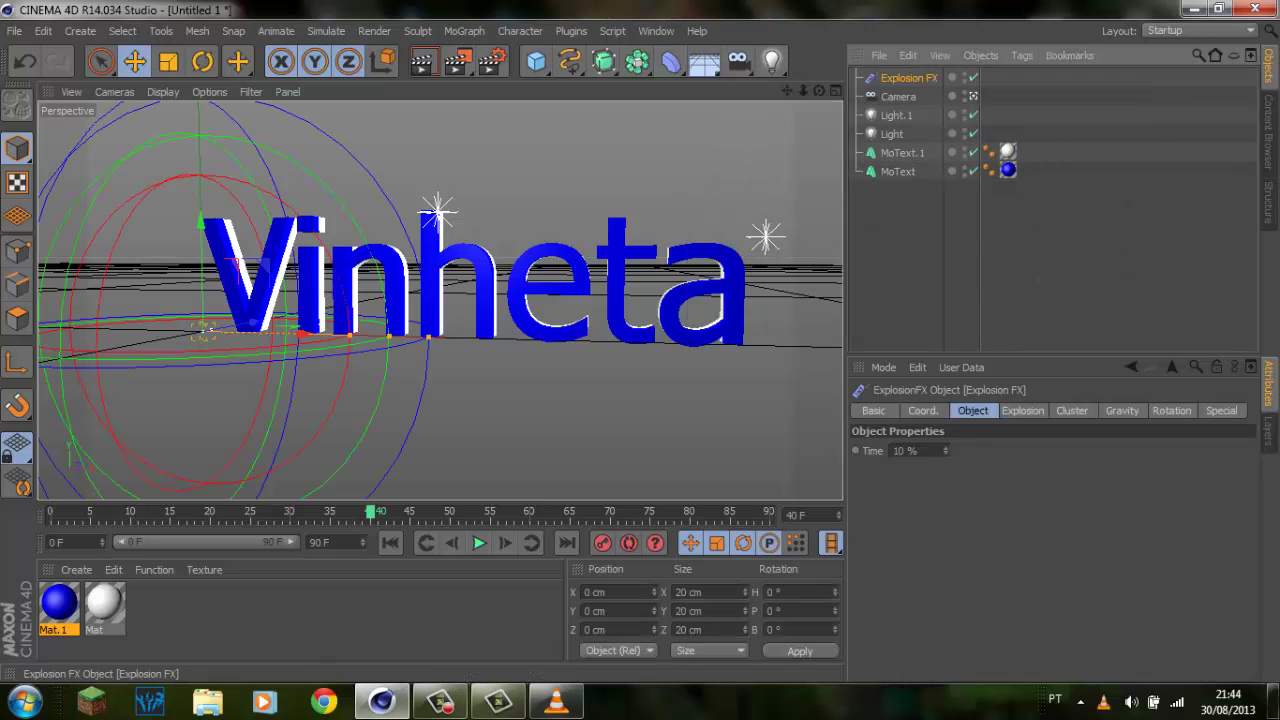
left_click_drag(908, 78, 902, 152)
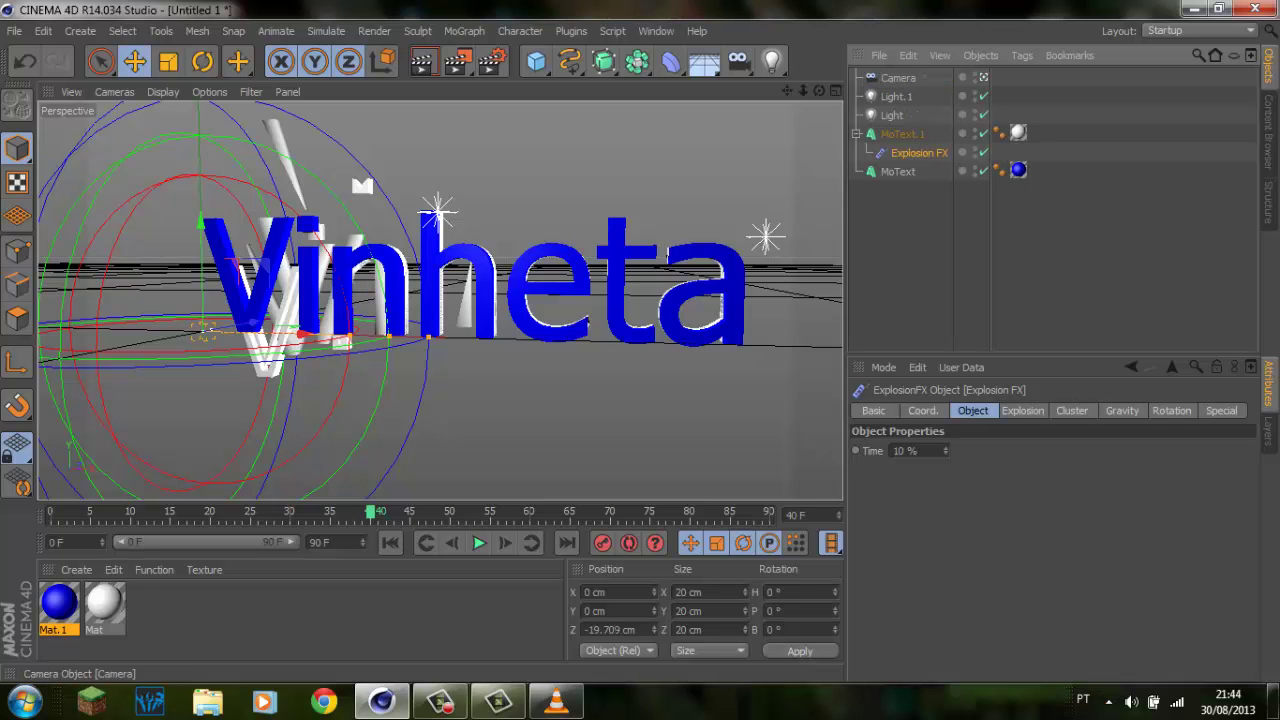
Duplicate the Explosion FX, adding a second copy at the scene's top level.
left_click(898, 171, "ctrl")
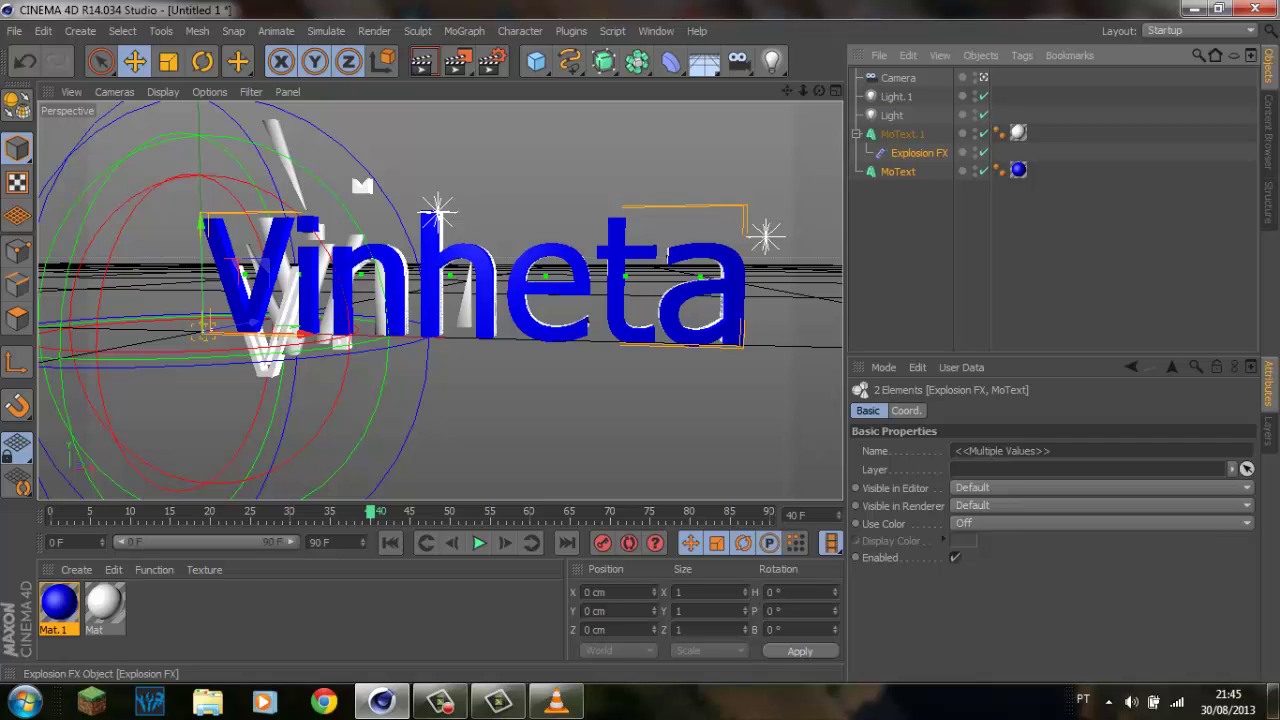
left_click(857, 133)
left_click(857, 133)
left_click(918, 152)
double_click(918, 152)
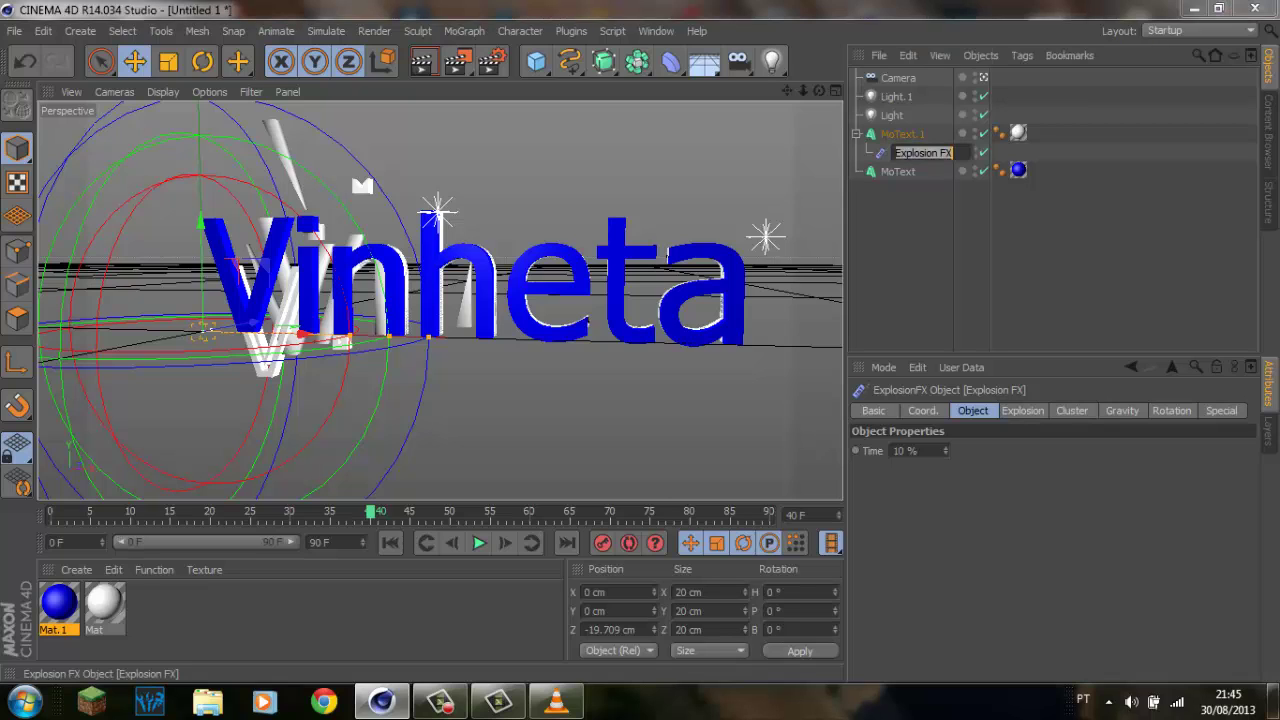
key("Return")
right_click(905, 152)
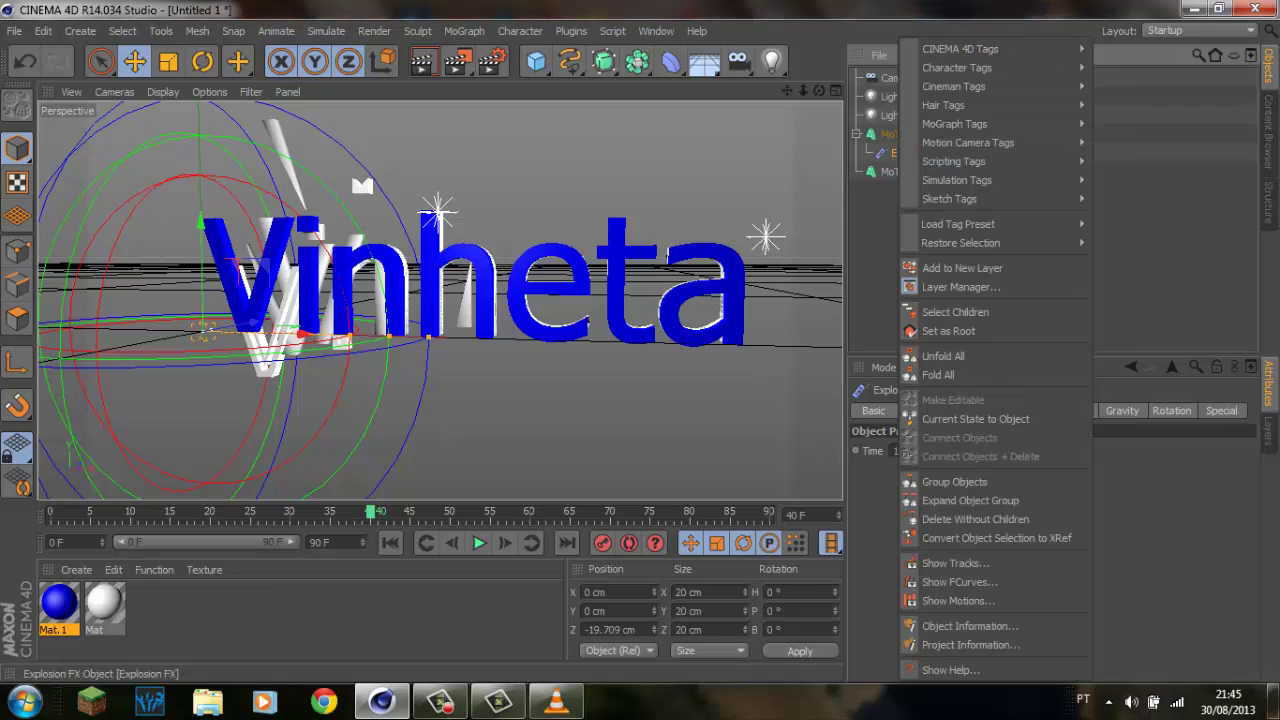
key("Escape")
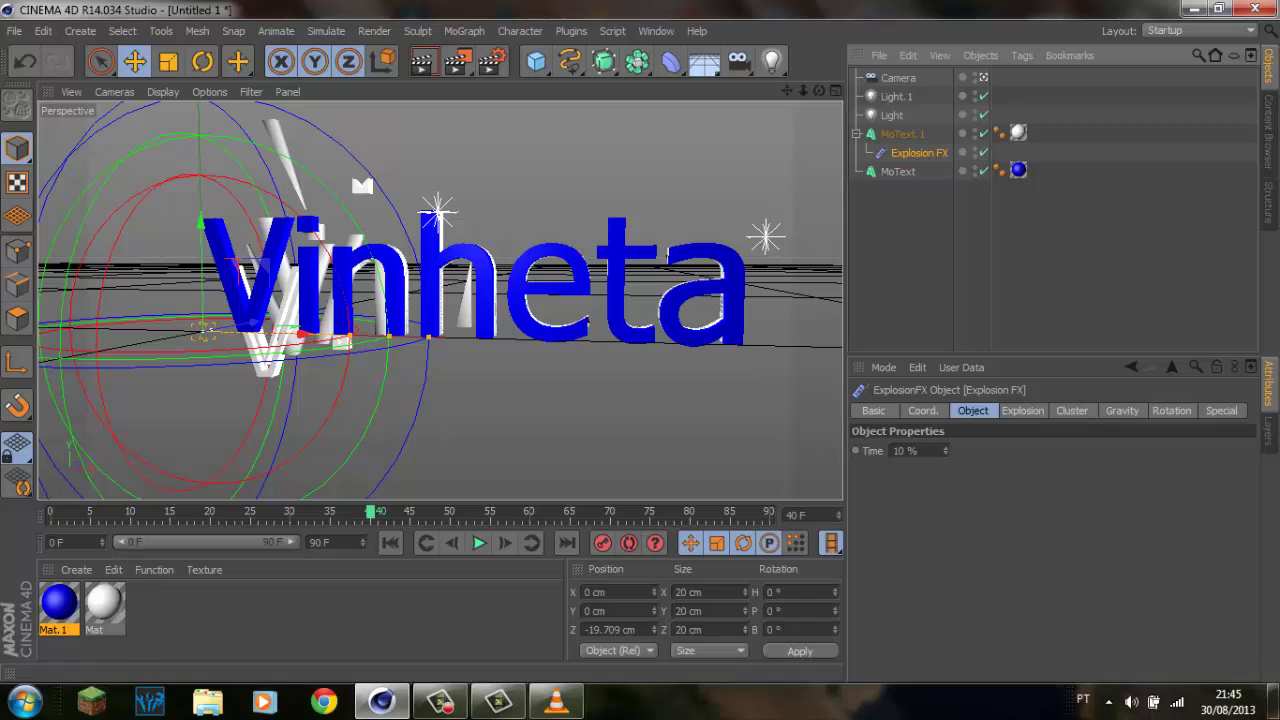
key("ctrl+v")
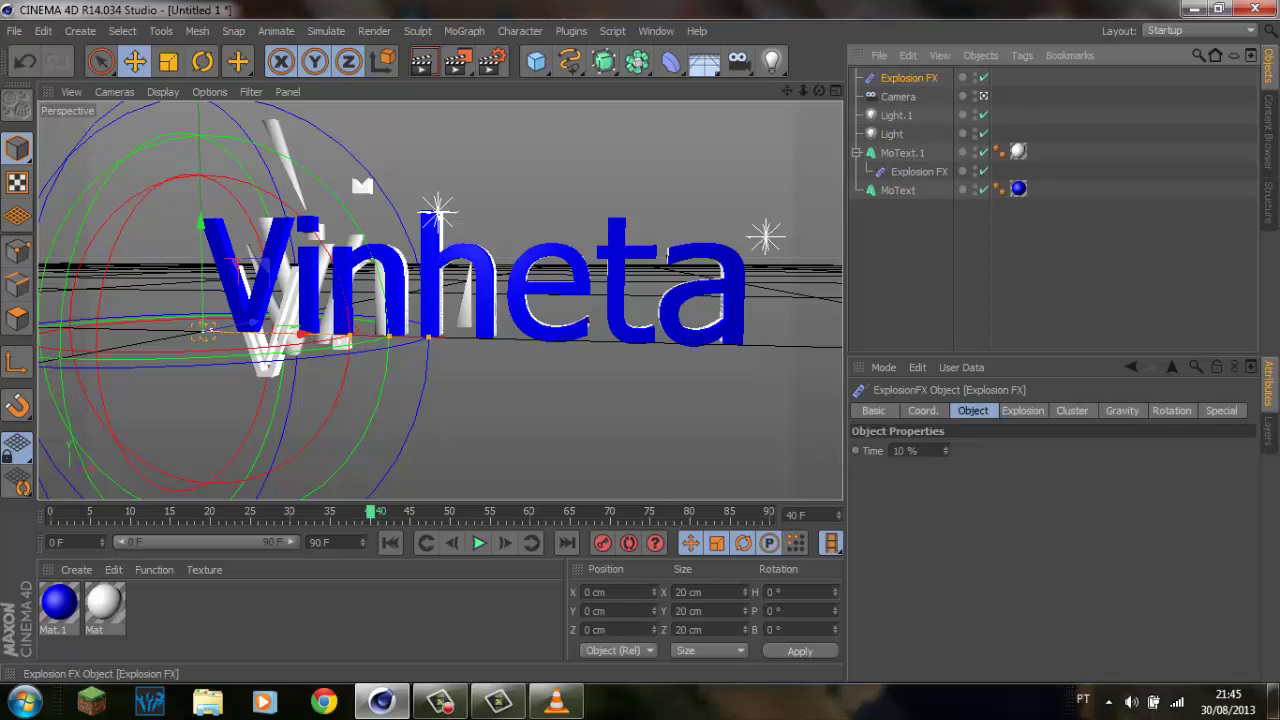
Put the Explosion FX copy under MoText and push both explosion centres back in depth.
left_click_drag(909, 77, 897, 190)
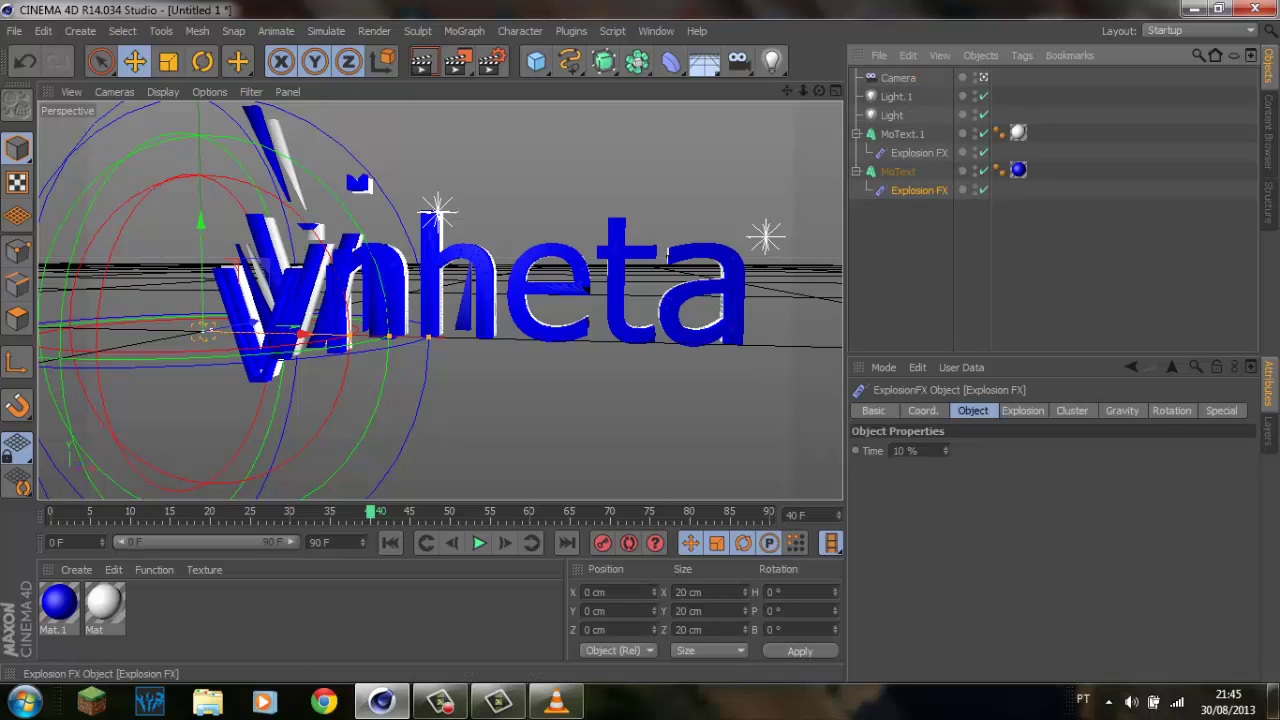
left_click_drag(818, 91, 780, 130)
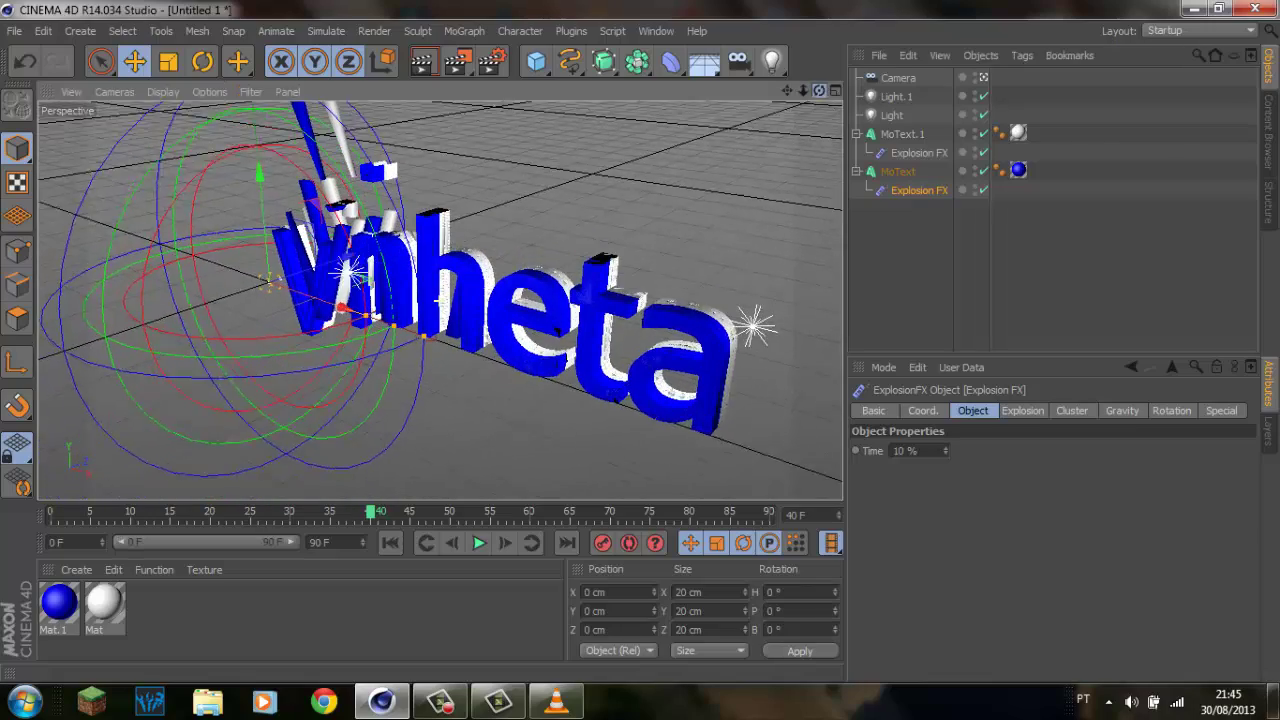
mouse_move(245, 290)
left_mouse_down()
mouse_move(300, 298)
mouse_move(415, 246)
left_mouse_up()
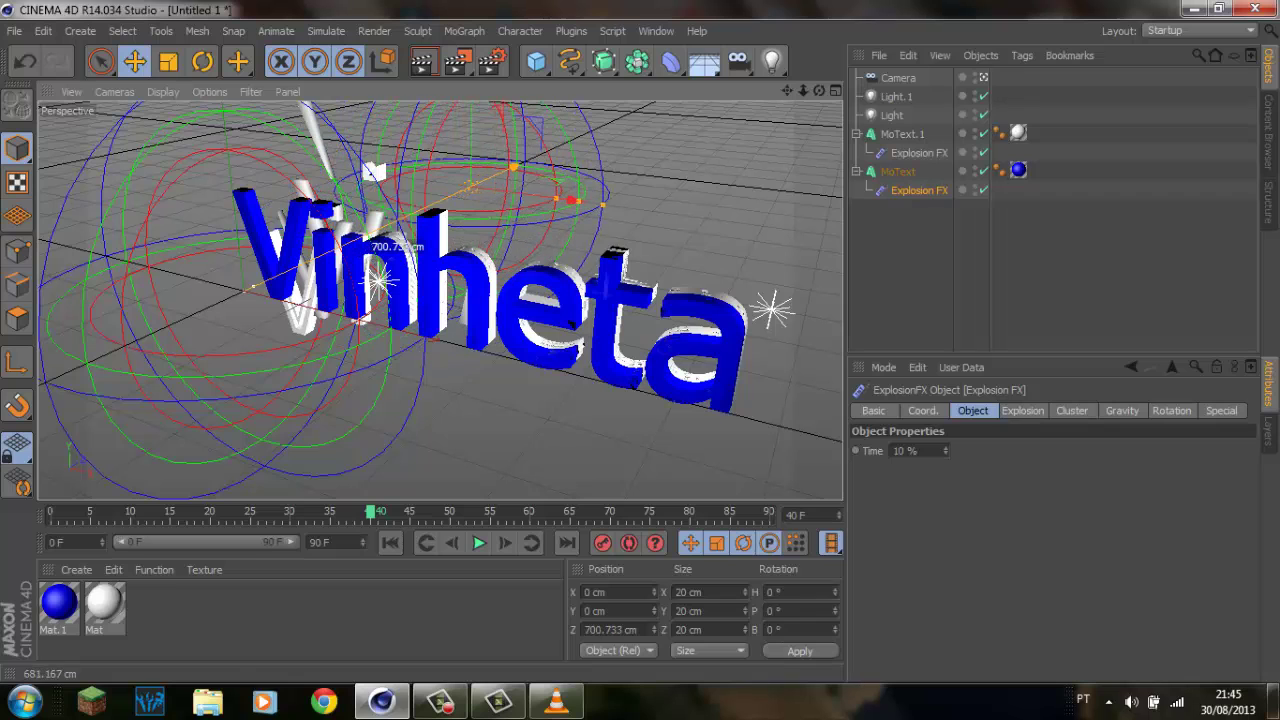
left_click_drag(415, 246, 420, 246)
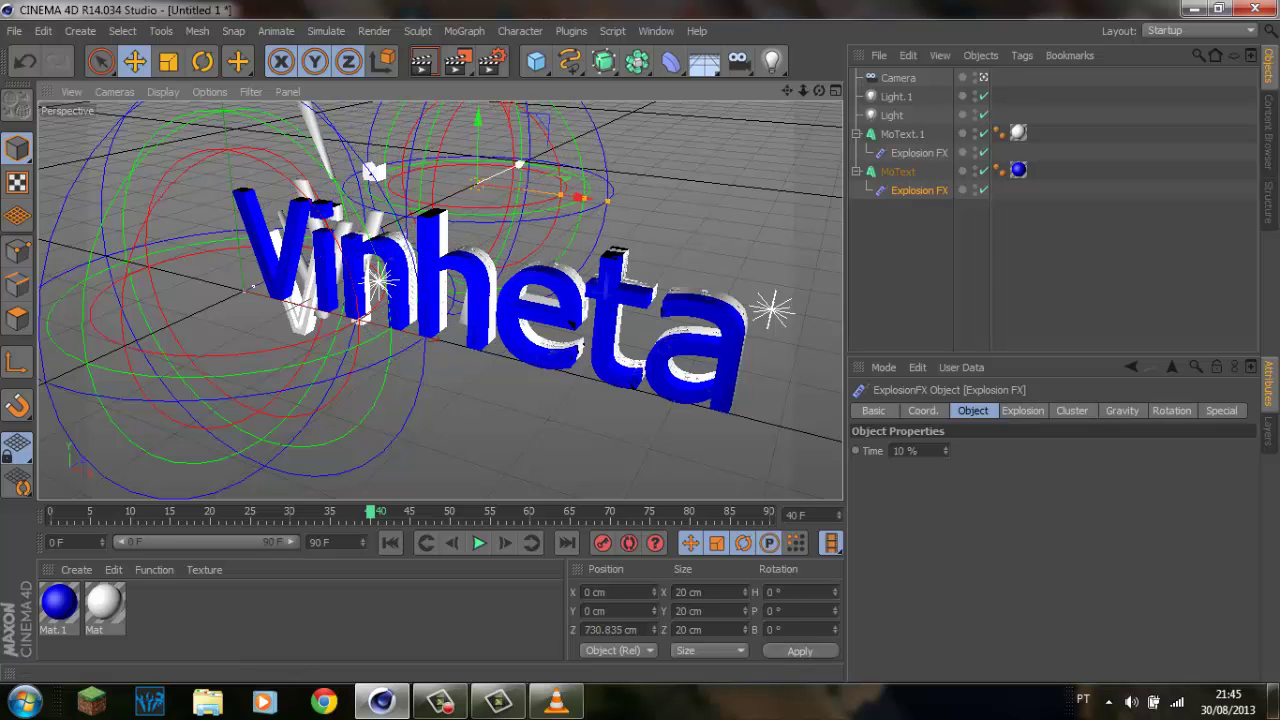
left_click(919, 152)
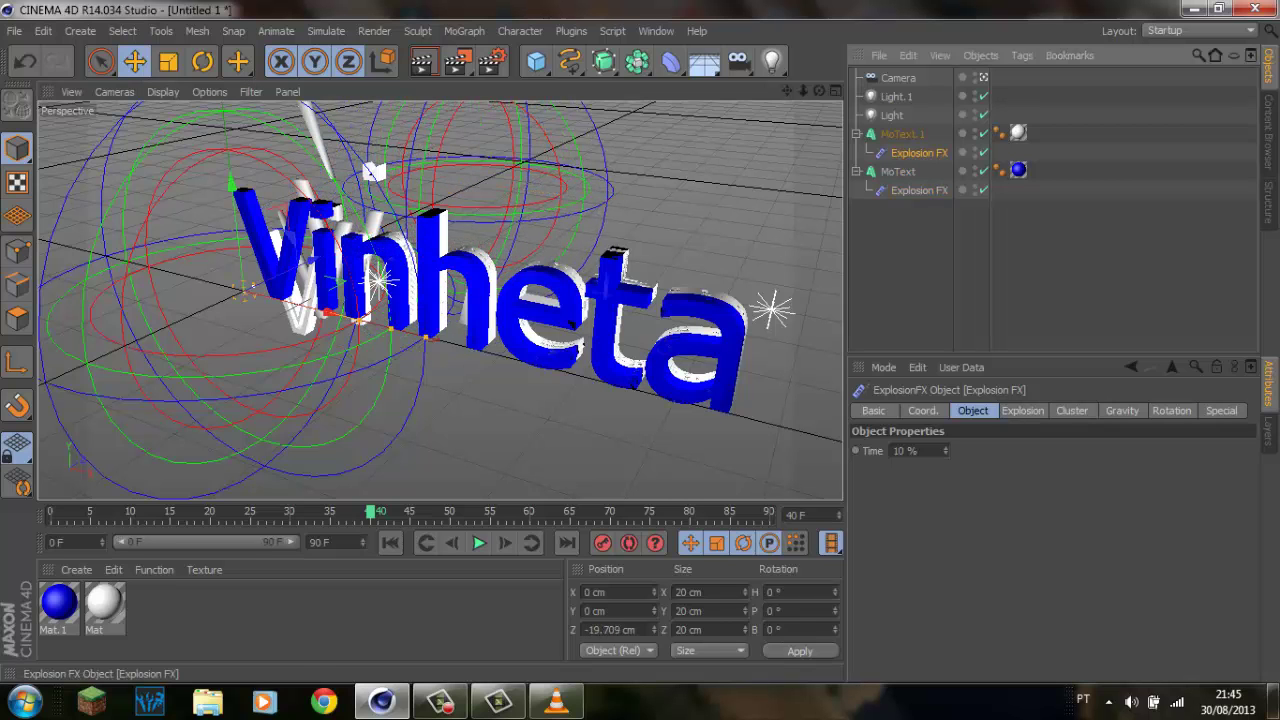
left_click(919, 190, "ctrl")
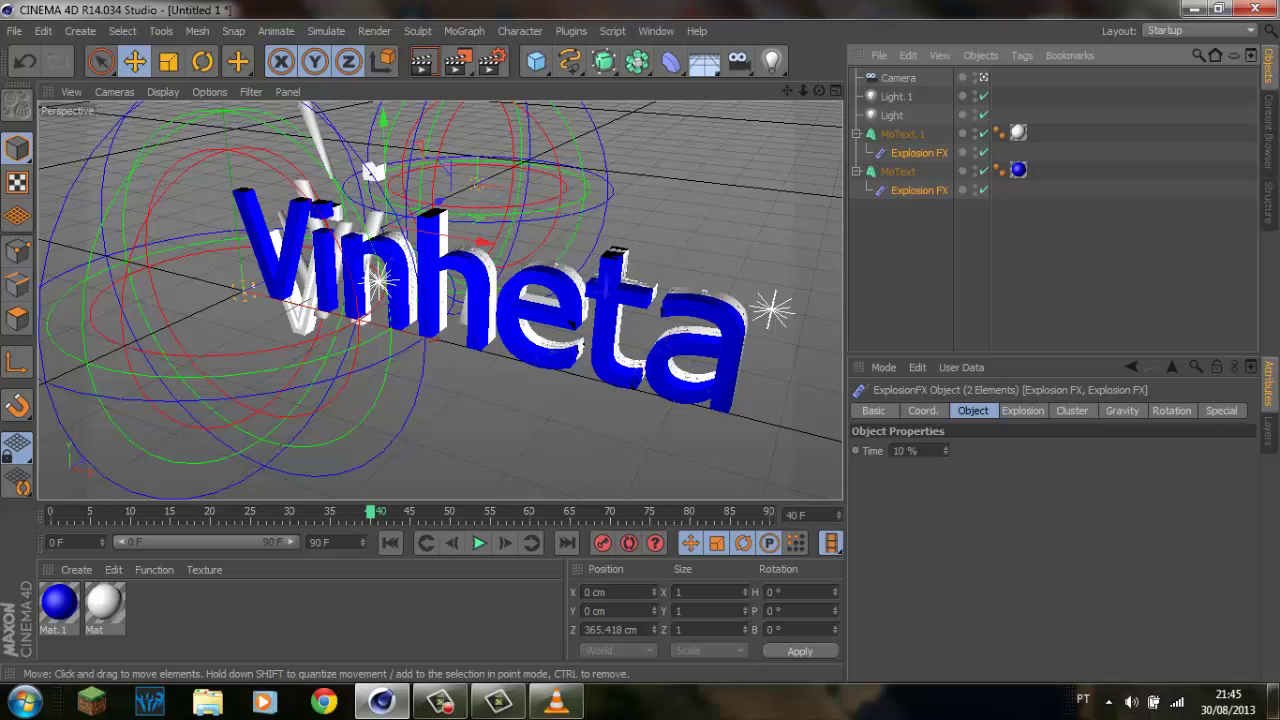
left_click_drag(438, 201, 490, 188)
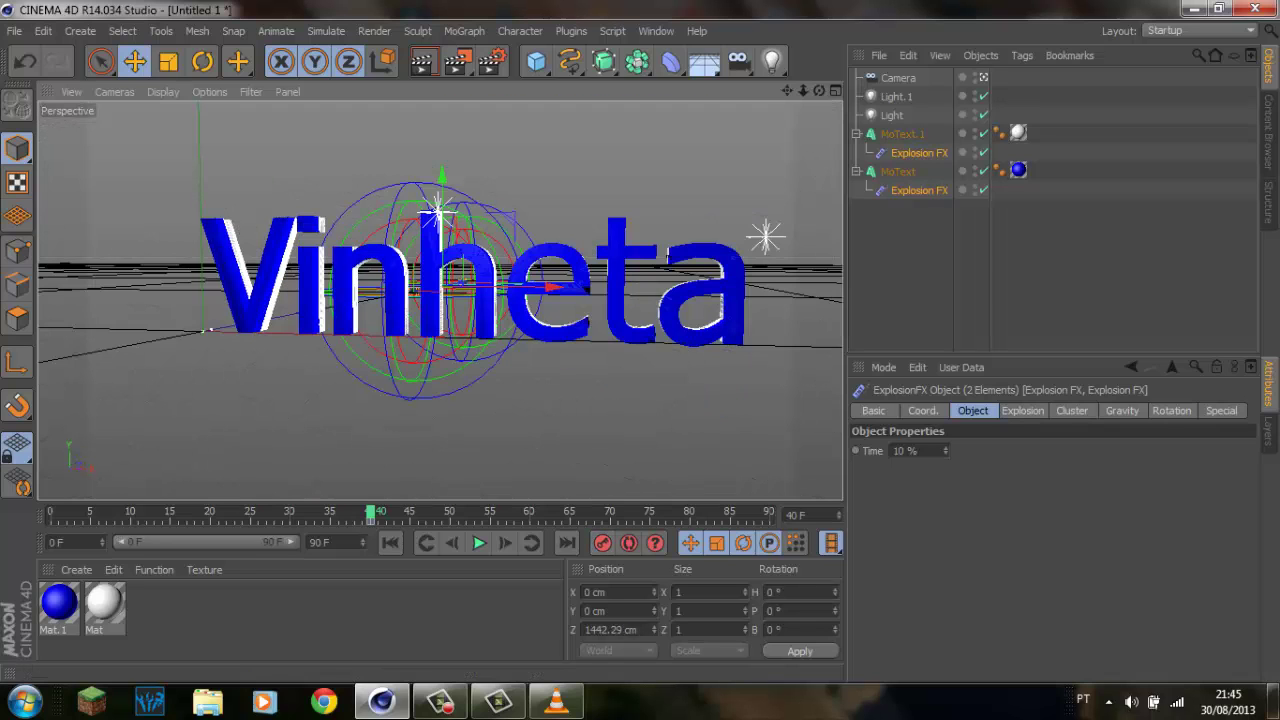
At frame 70, readjust depth, pulling MoText.1's Explosion FX to Z 90.926 cm.
left_click(610, 514)
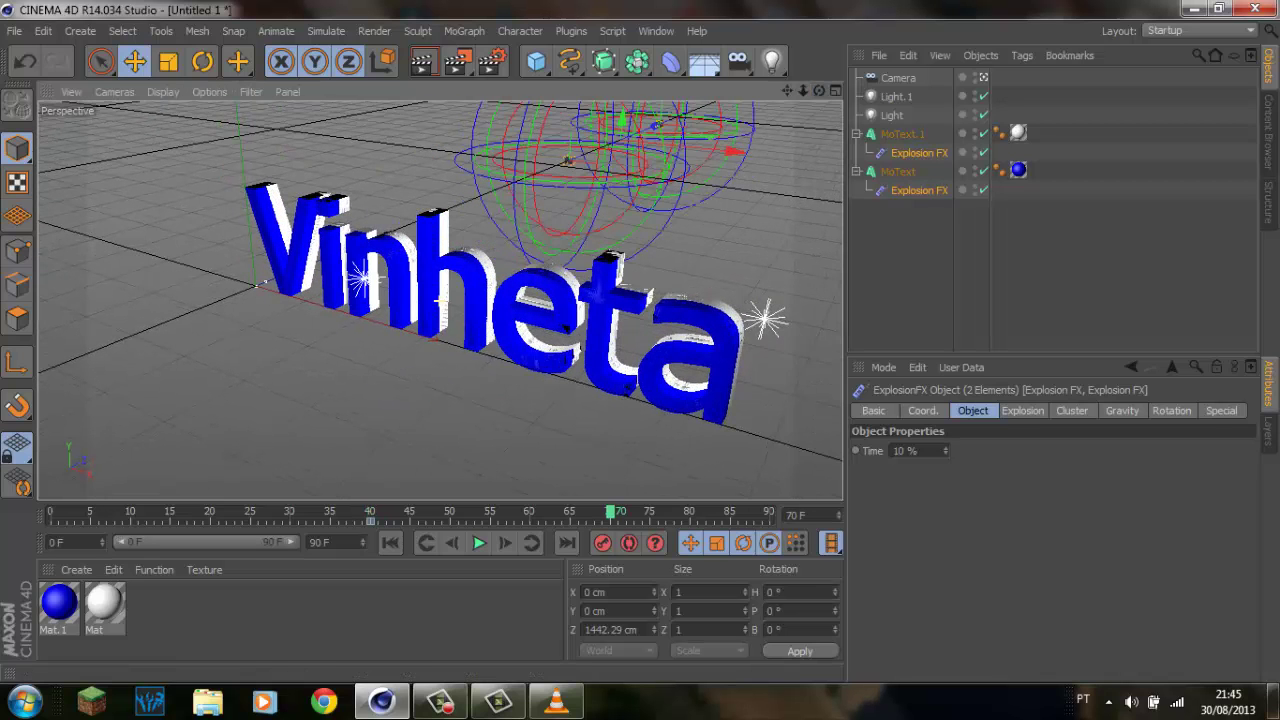
left_click_drag(662, 121, 566, 163)
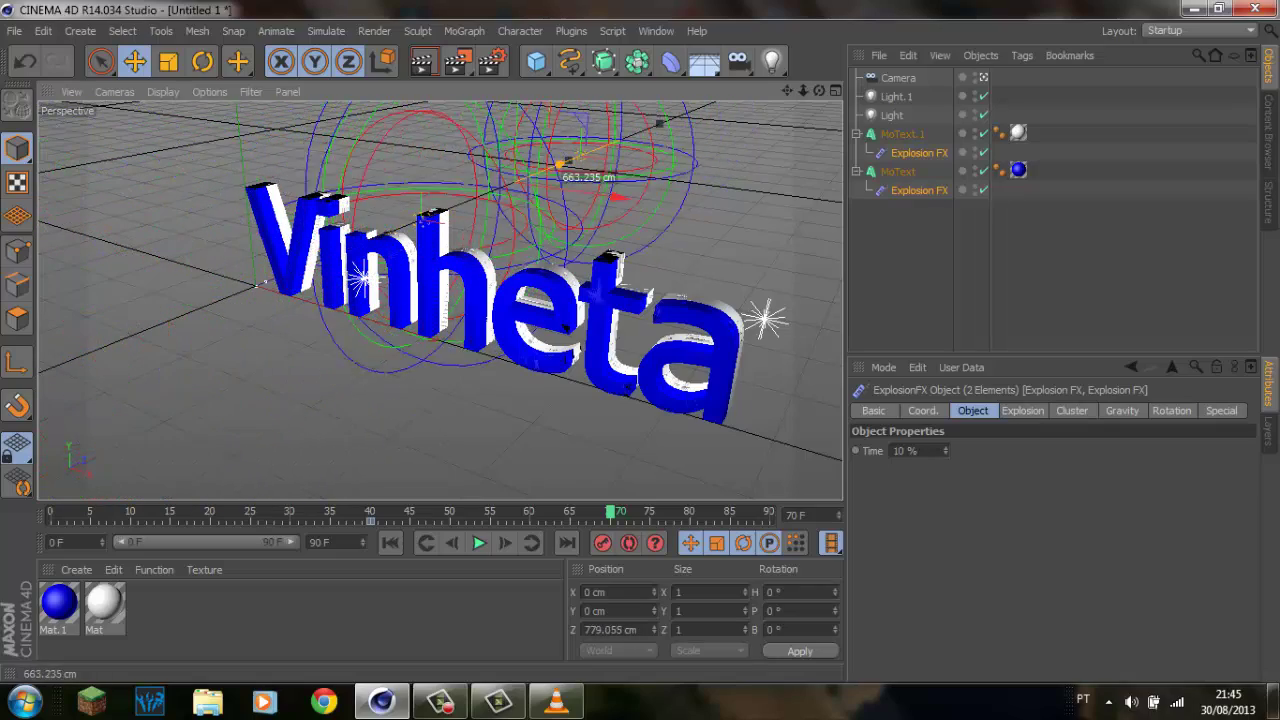
left_click_drag(566, 163, 602, 149)
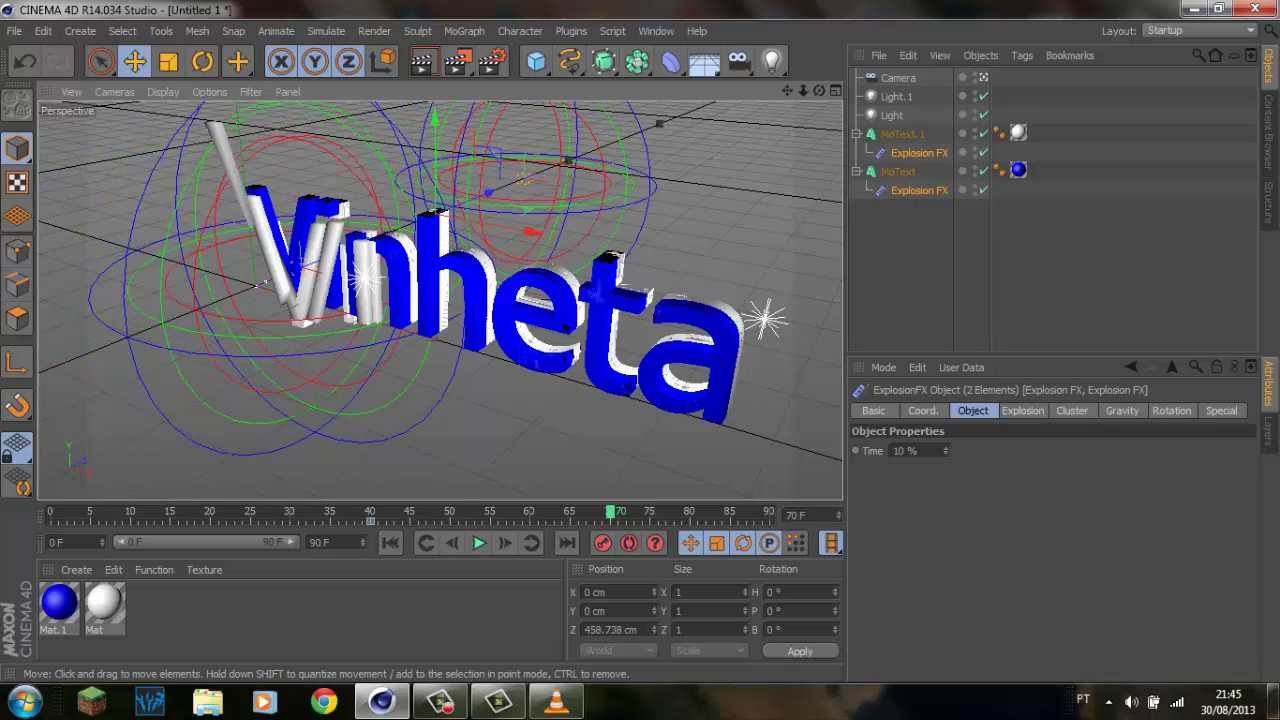
key("ctrl+shift+a")
left_click(262, 285)
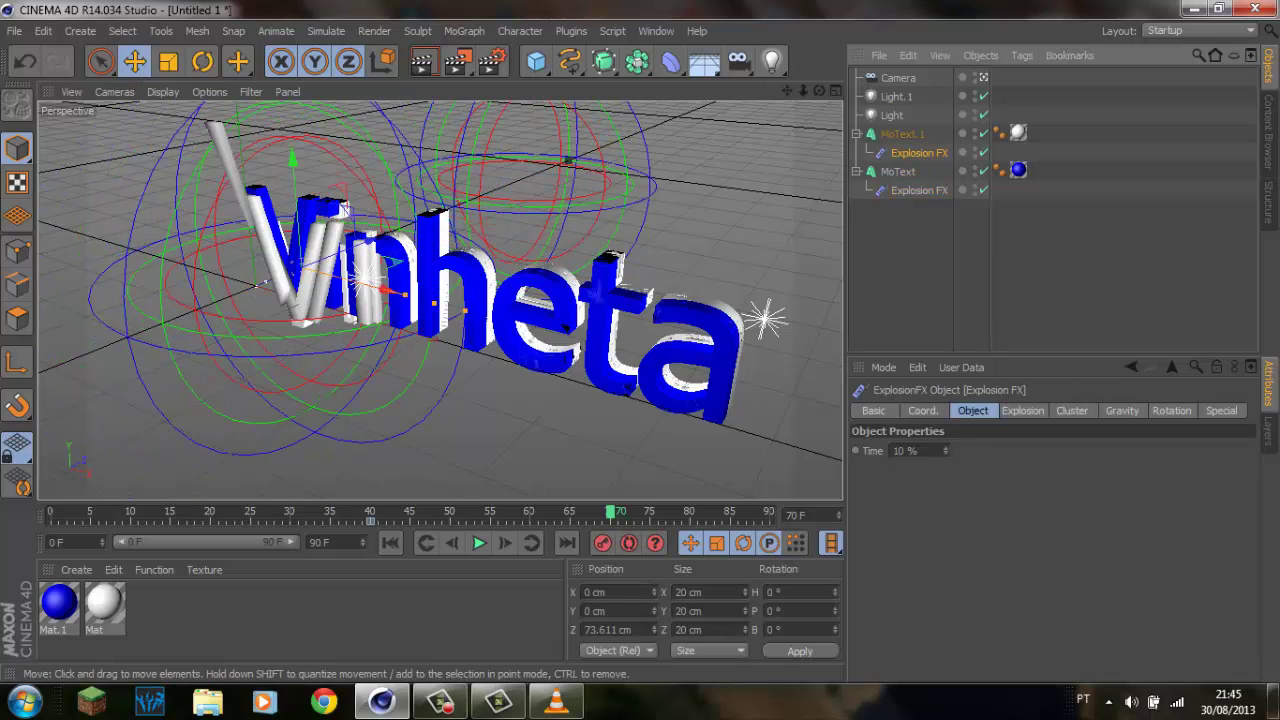
mouse_move(262, 285)
left_mouse_down()
mouse_move(180, 315)
mouse_move(300, 285)
left_mouse_up()
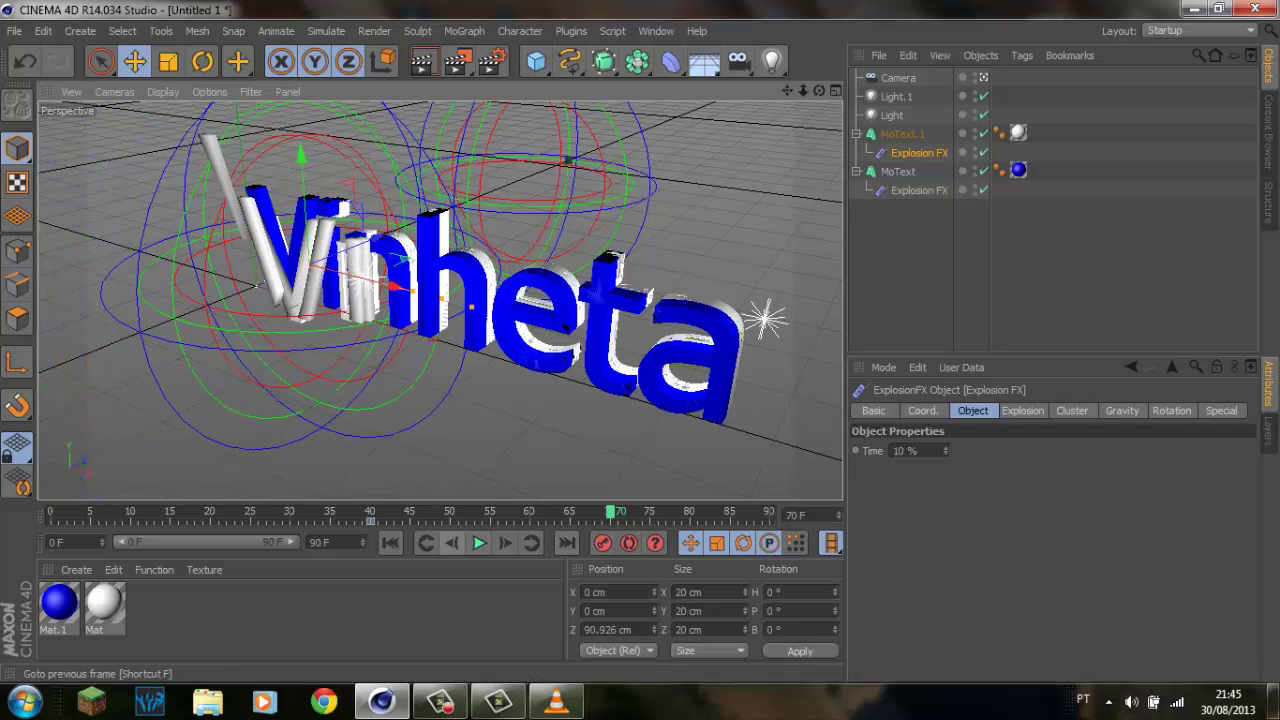
Bring MoText's distant Explosion FX centre back in depth to the Vinheta text.
left_click(919, 190)
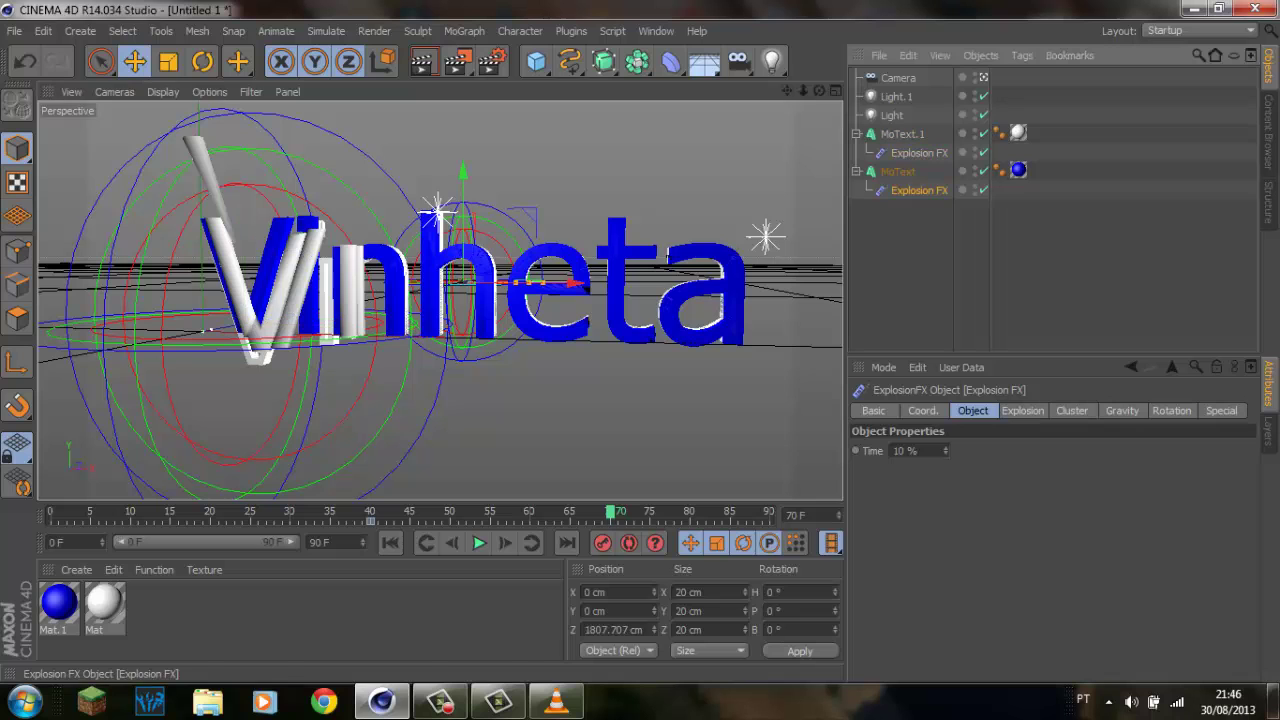
left_click_drag(819, 91, 760, 140)
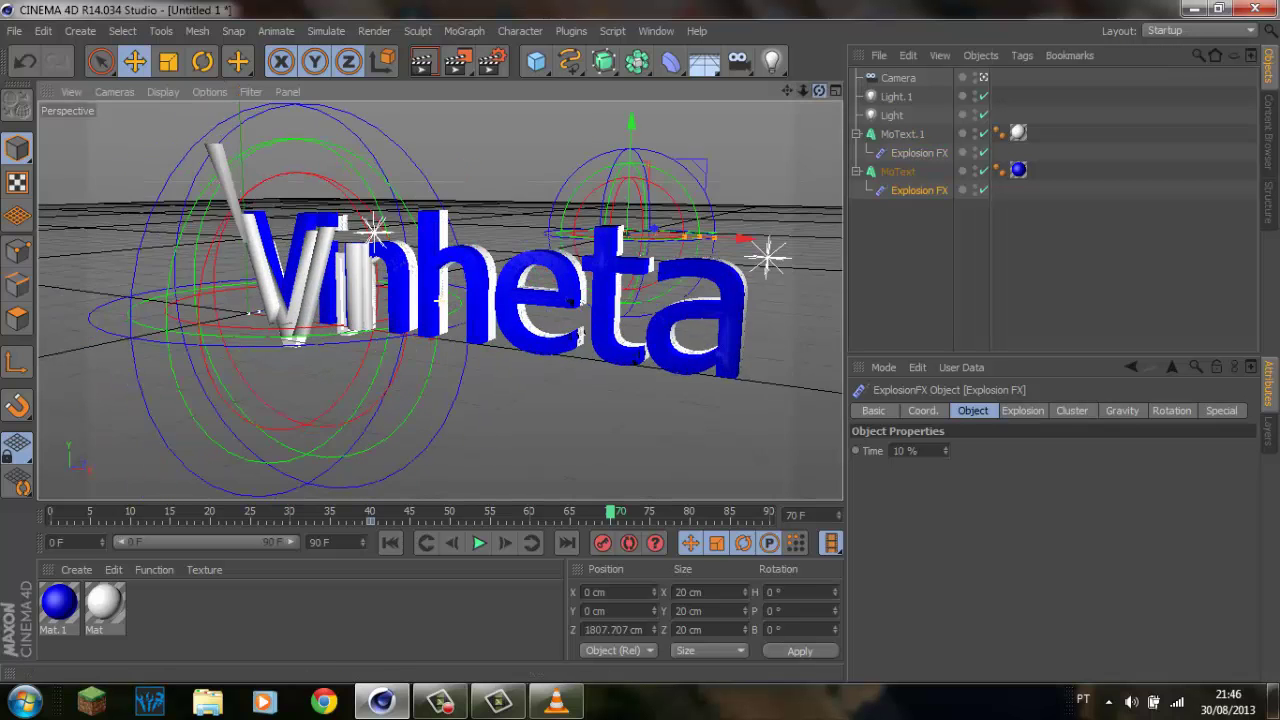
left_click_drag(819, 91, 440, 300)
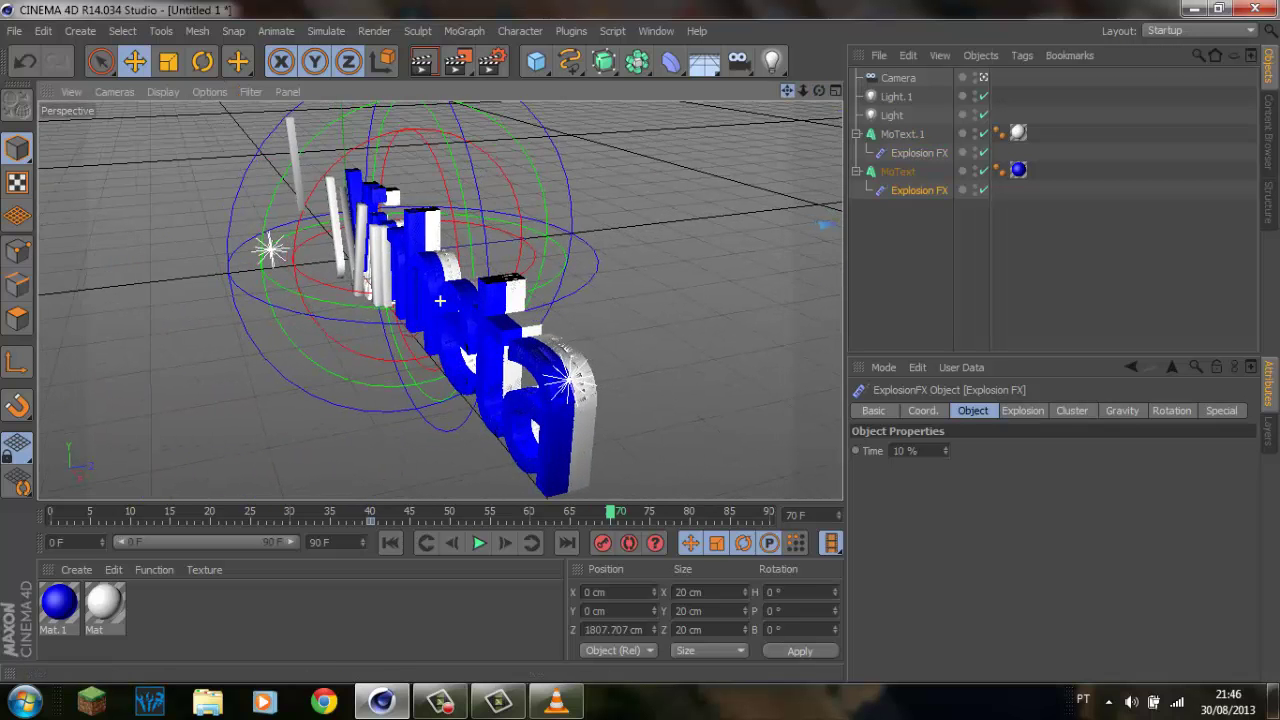
left_click_drag(802, 91, 440, 302)
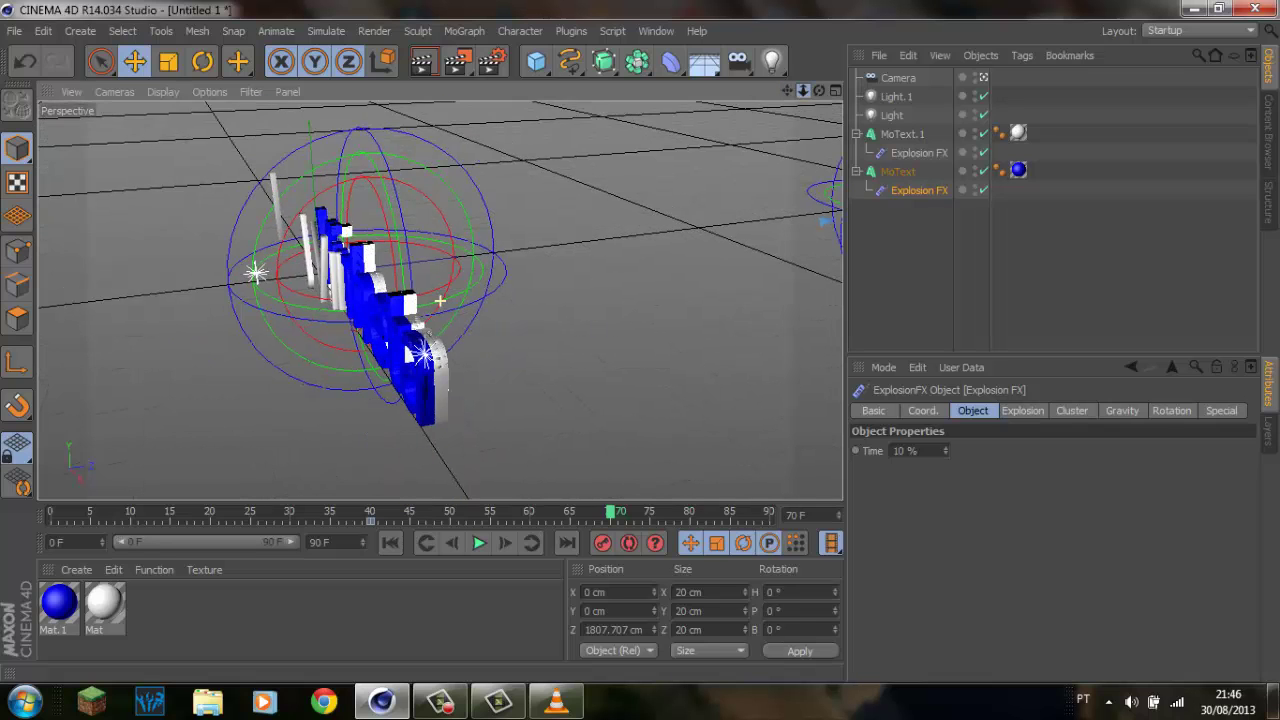
left_click_drag(803, 231, 485, 272)
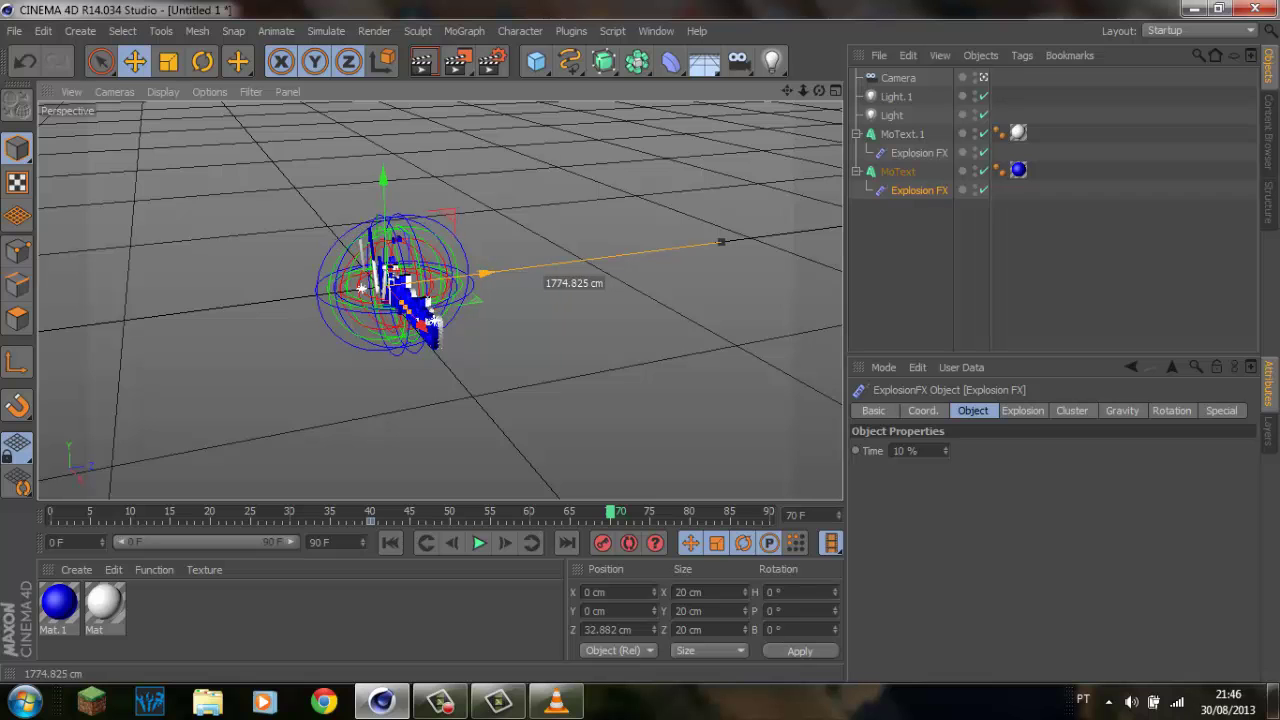
left_click_drag(485, 272, 482, 273)
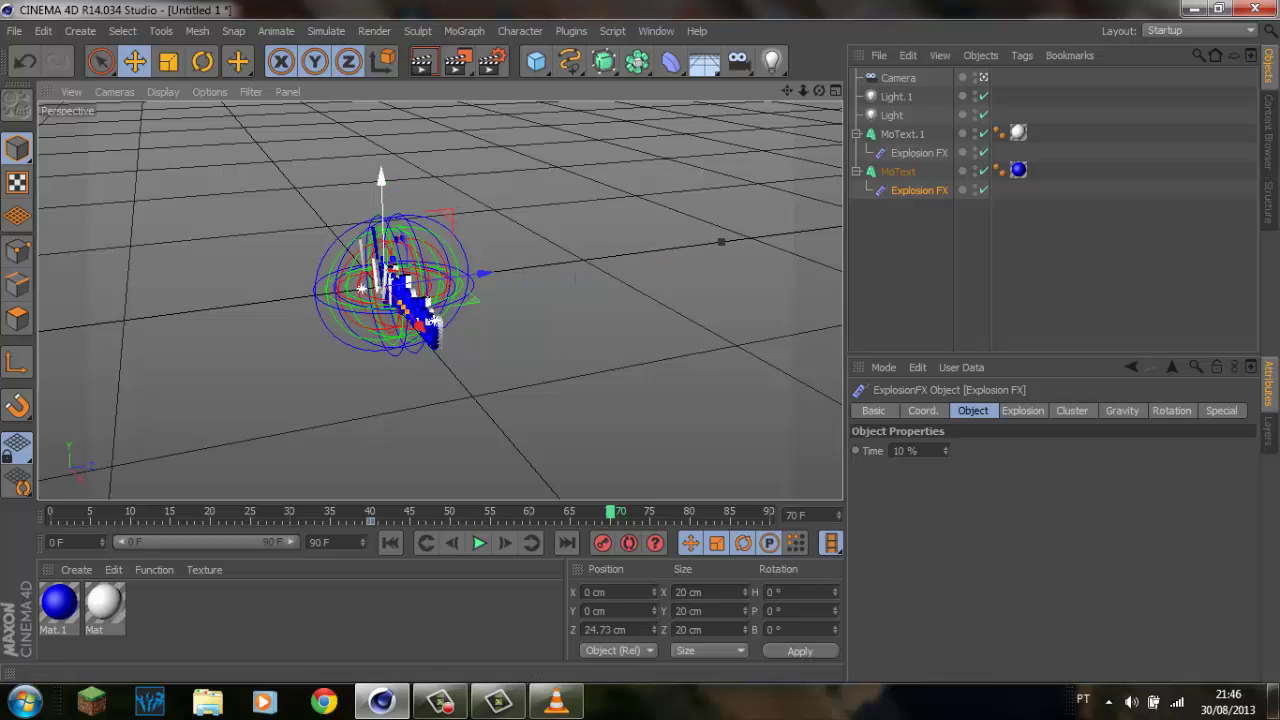
left_click_drag(819, 91, 780, 150)
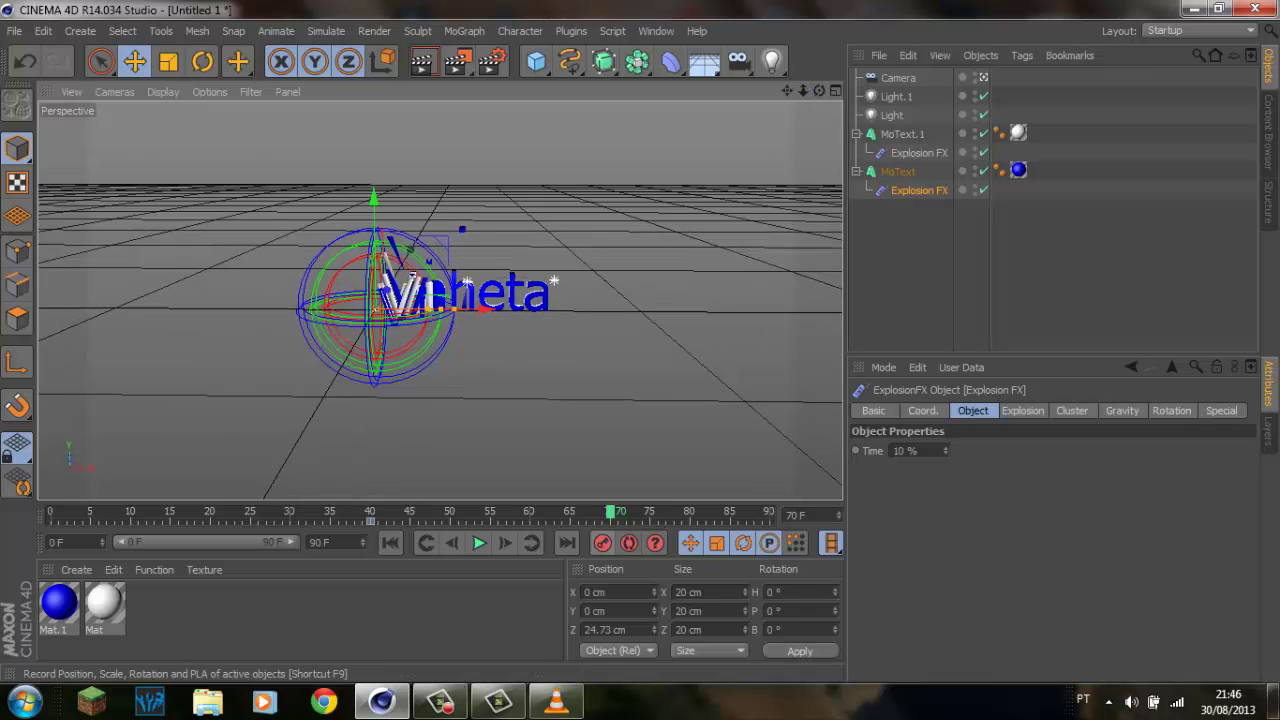
scroll(351, 155, "up", 5)
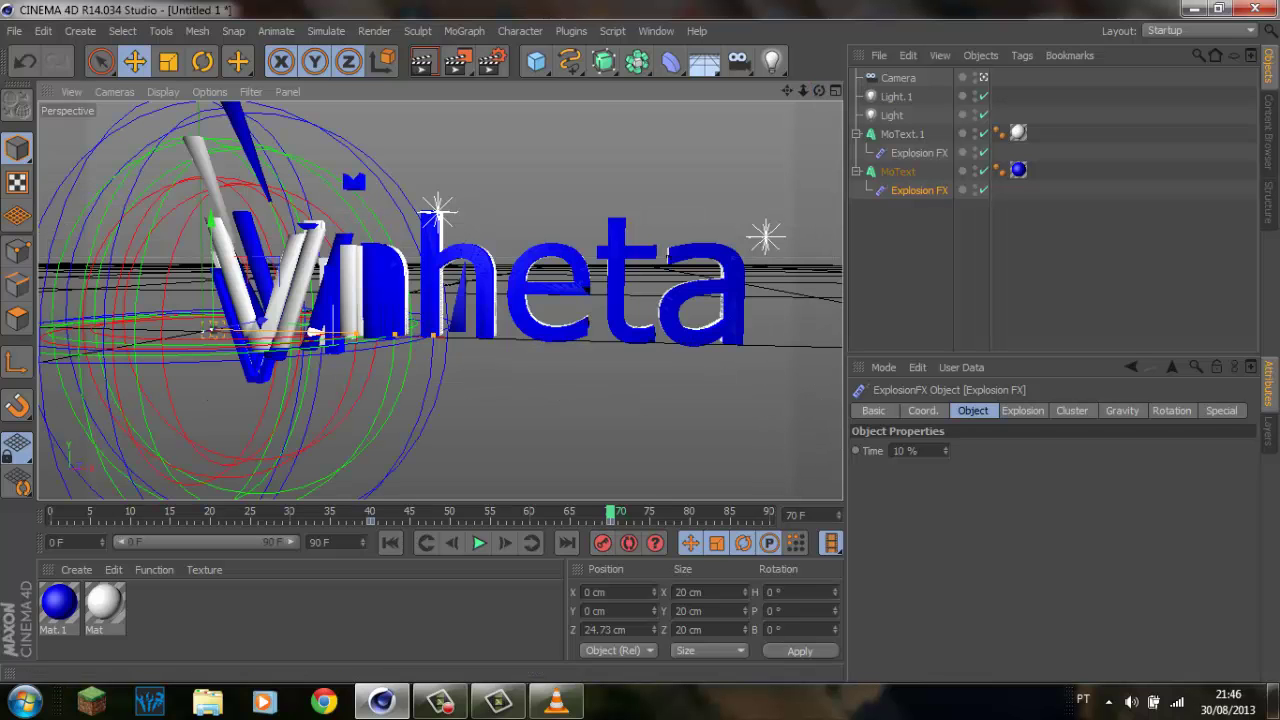
Slide the explosion centres across the word: MoText.1's to X 383.811 cm, MoText's to X 273.96 cm.
left_click_drag(318, 332, 650, 341)
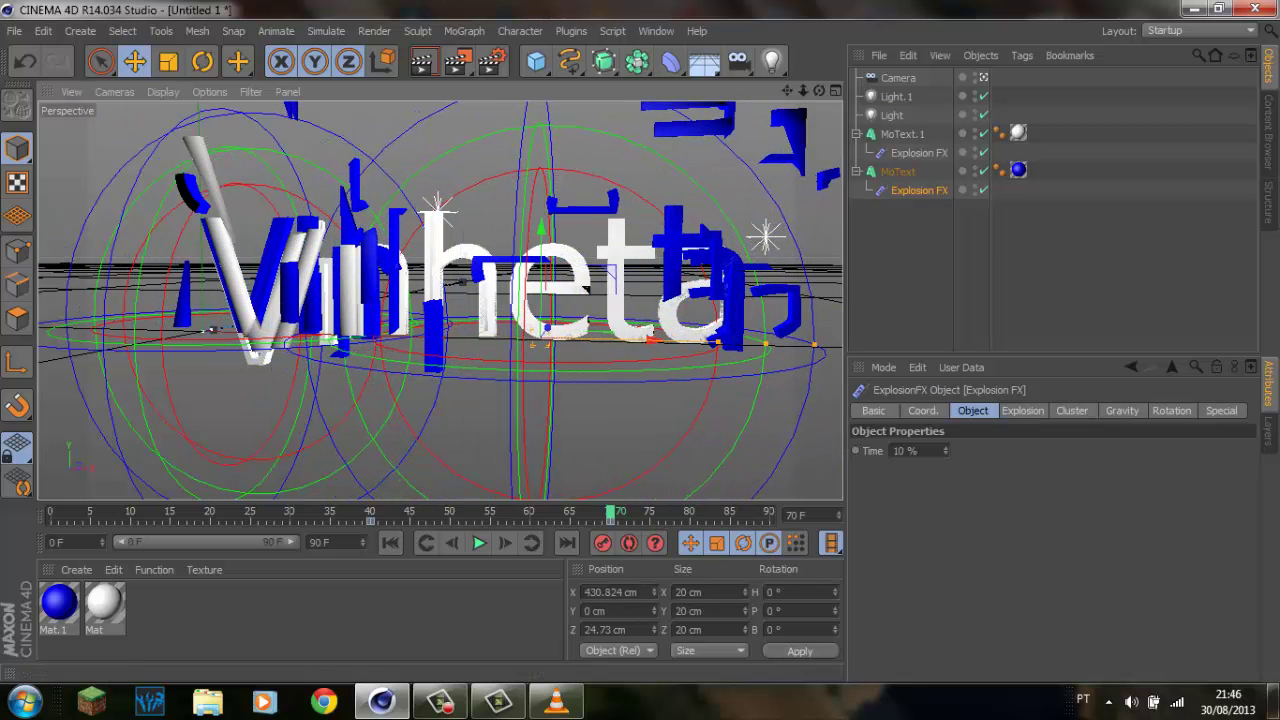
left_click(351, 155)
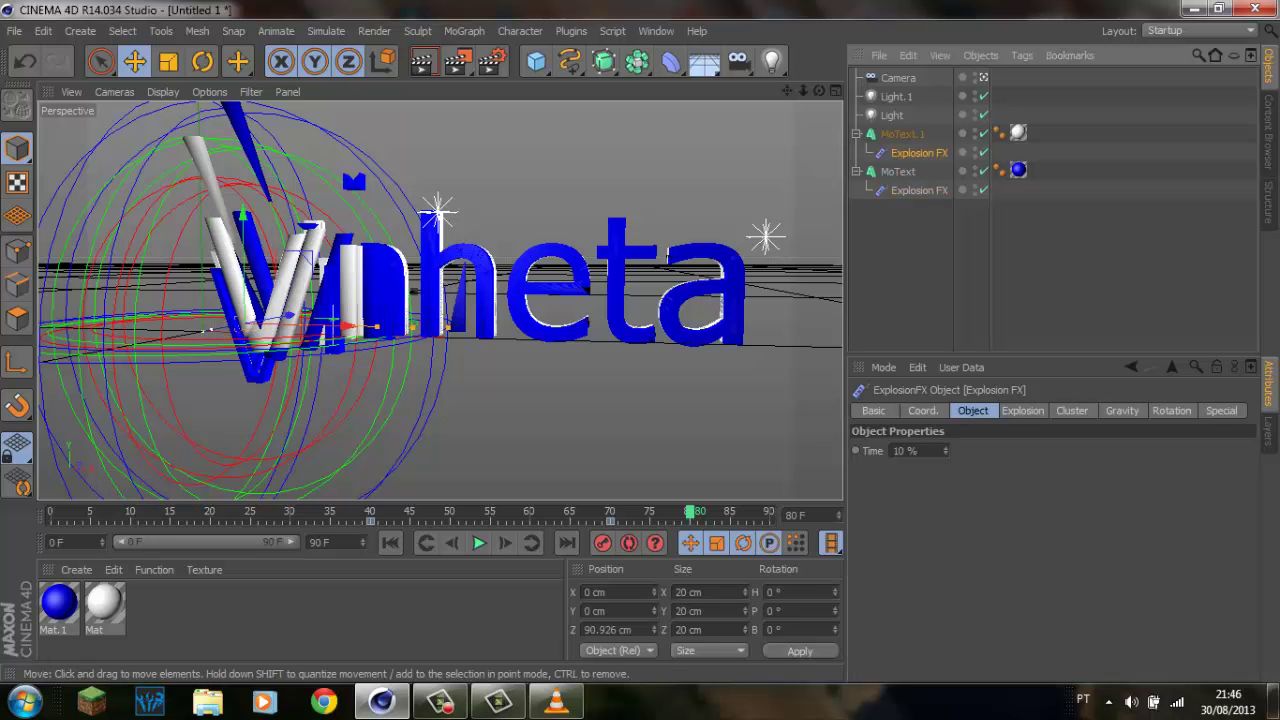
left_click_drag(351, 155, 342, 347)
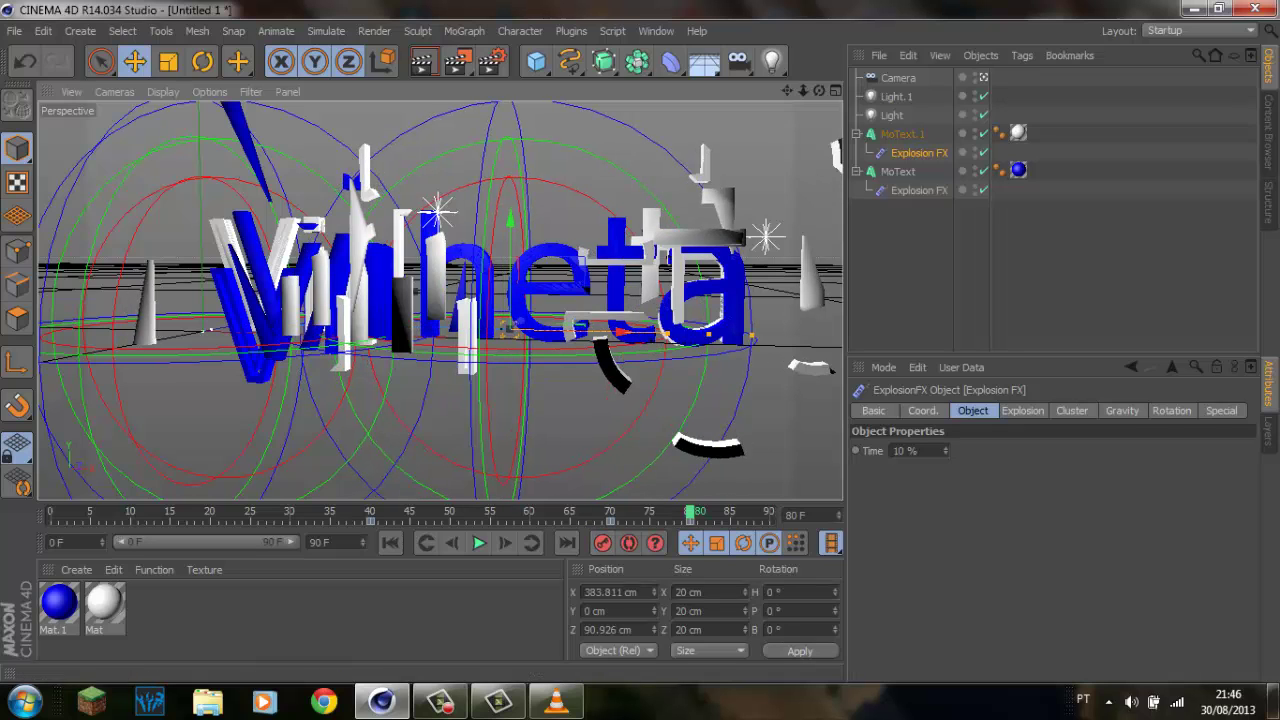
left_click(919, 190)
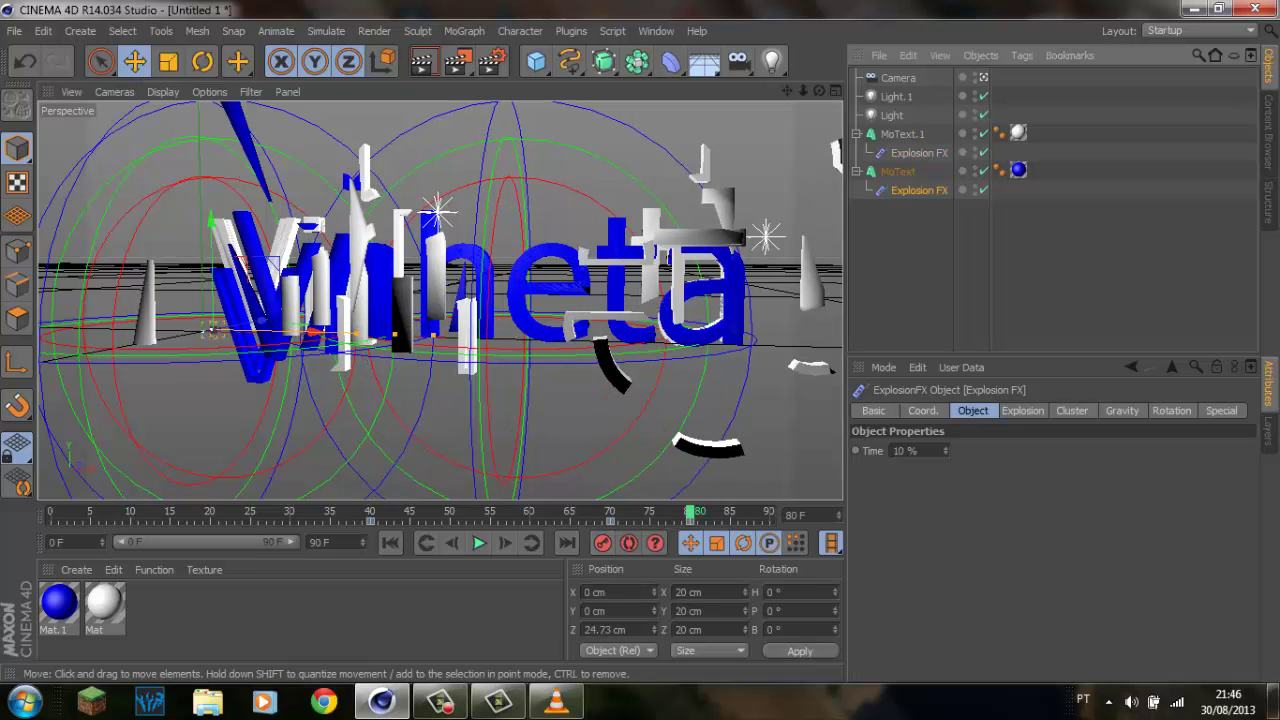
mouse_move(320, 333)
left_mouse_down()
mouse_move(588, 340)
mouse_move(524, 337)
left_mouse_up()
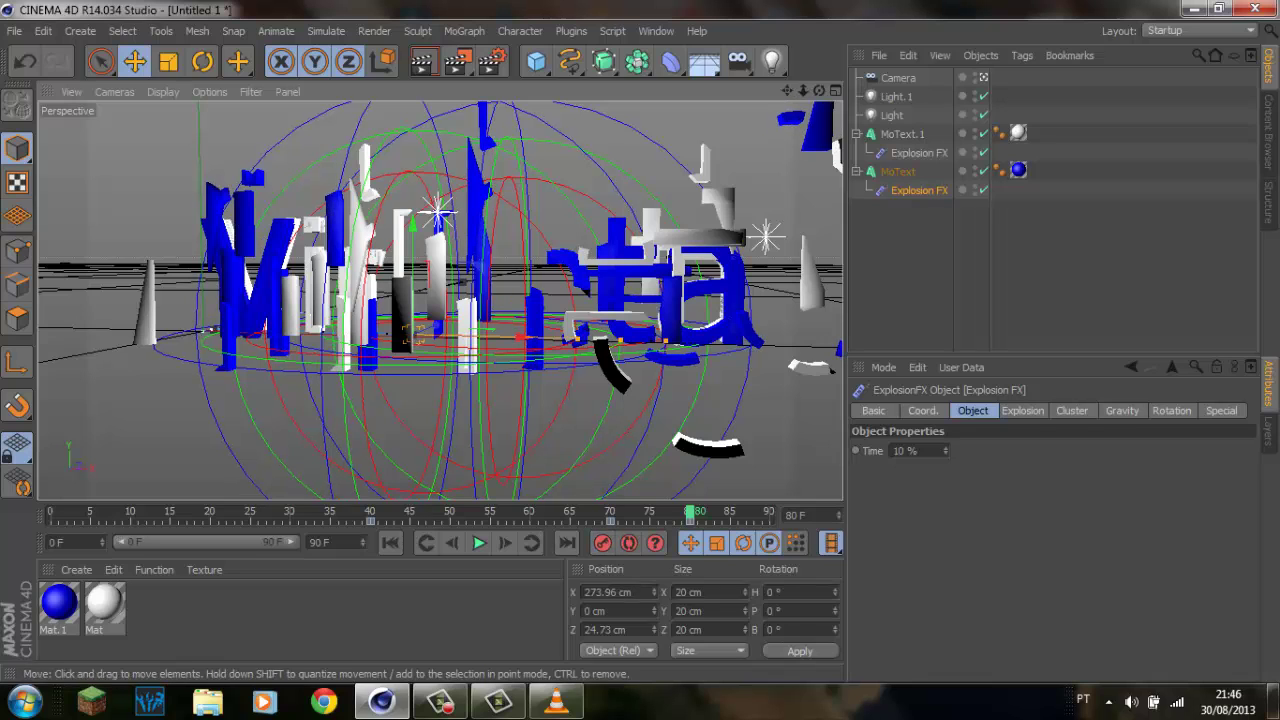
Play the explosion animation from the start frame.
left_click(390, 542)
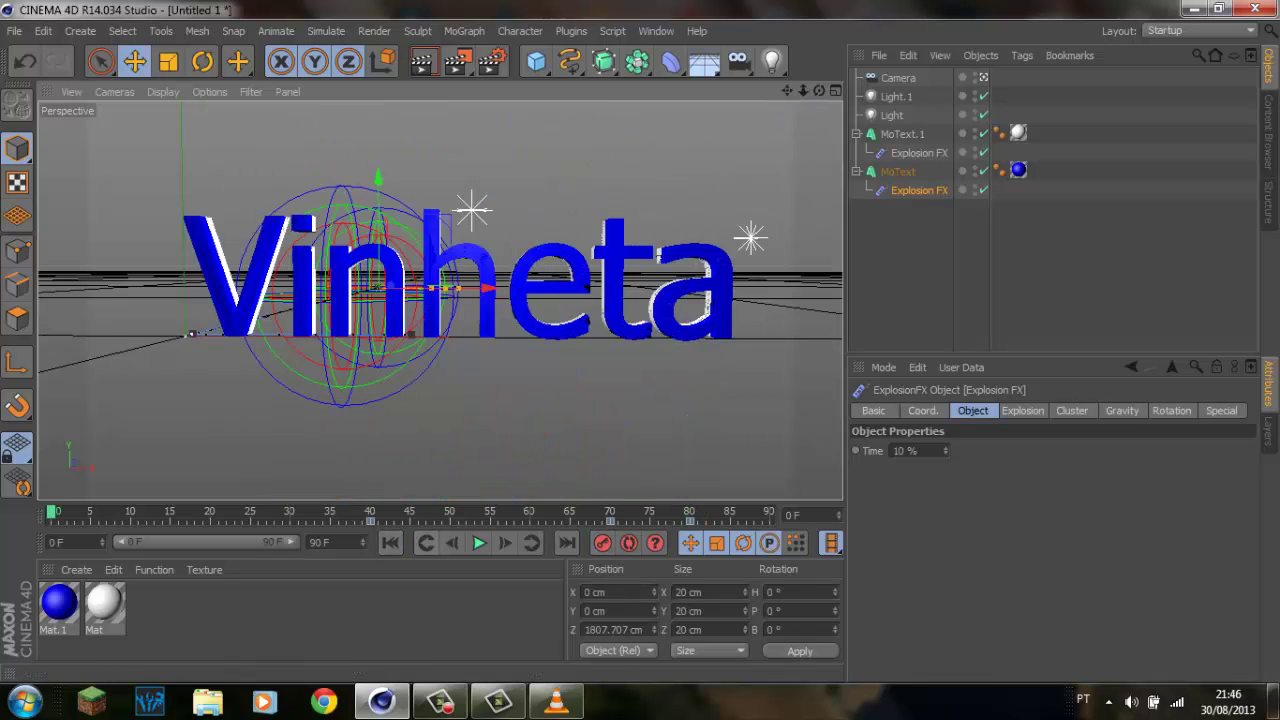
left_click(479, 542)
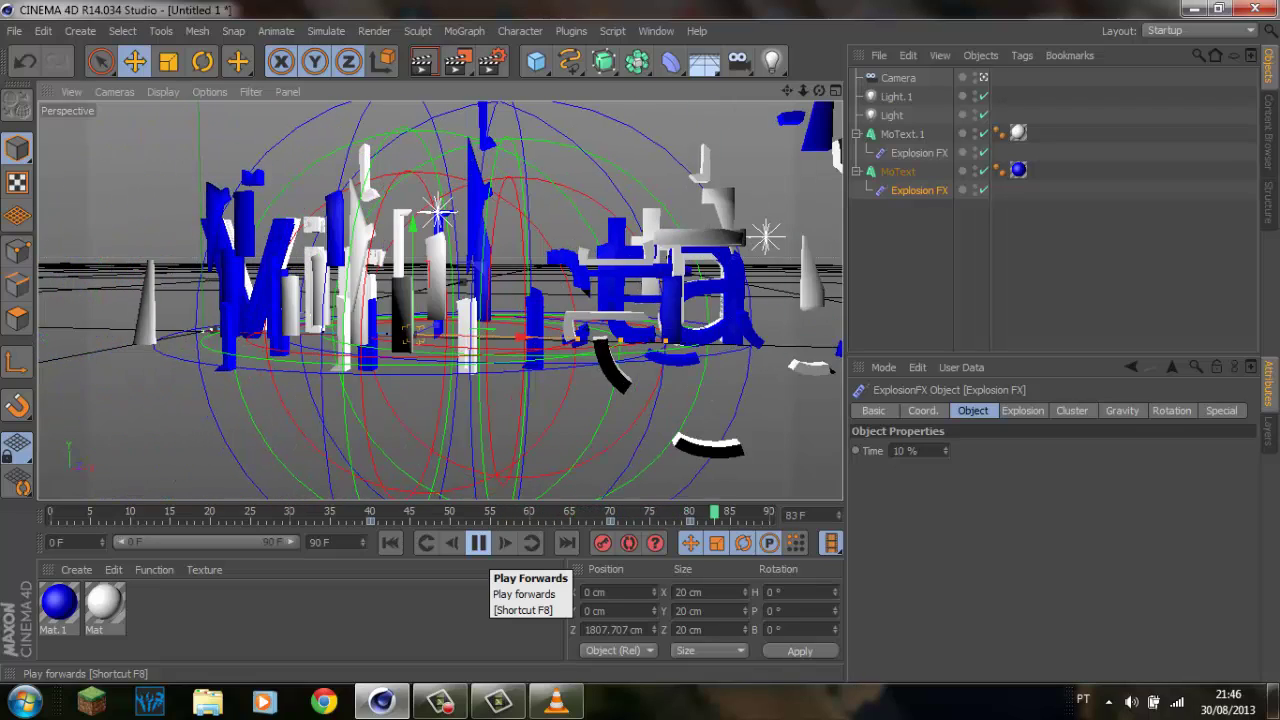
left_click(479, 542)
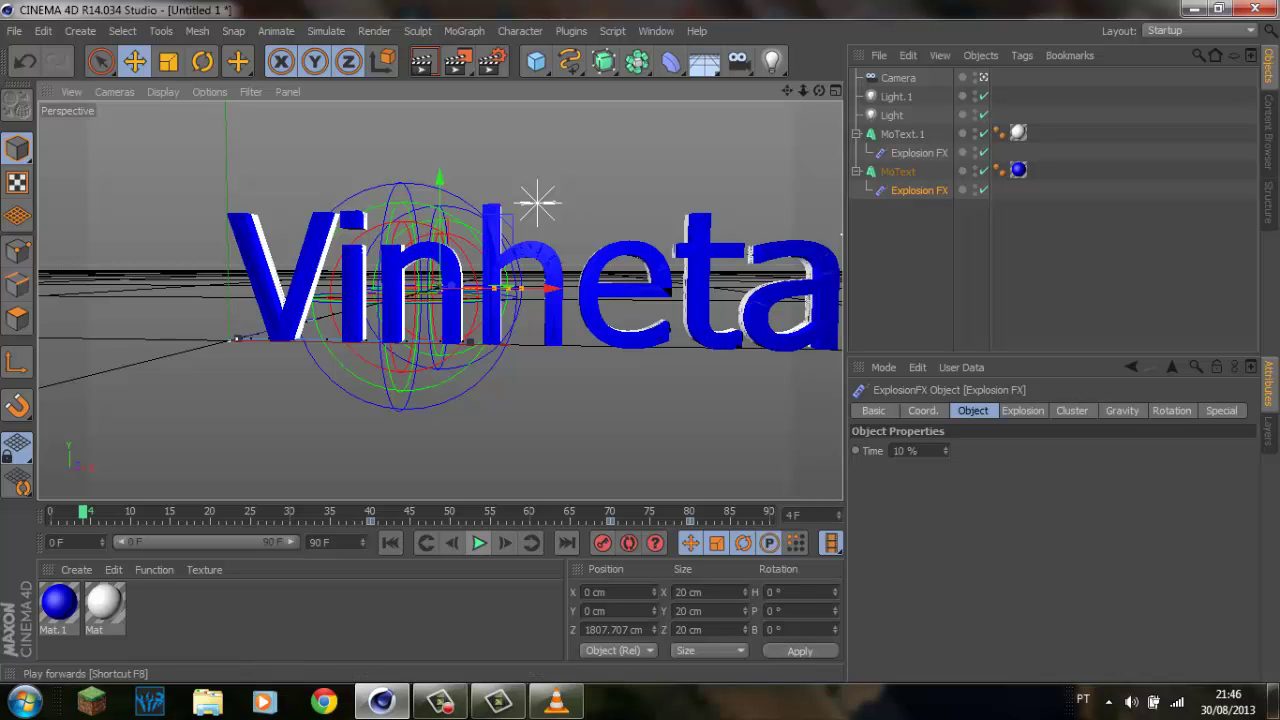
Play on to frame 89 and render a preview of the shattered Vinheta.
left_click(479, 543)
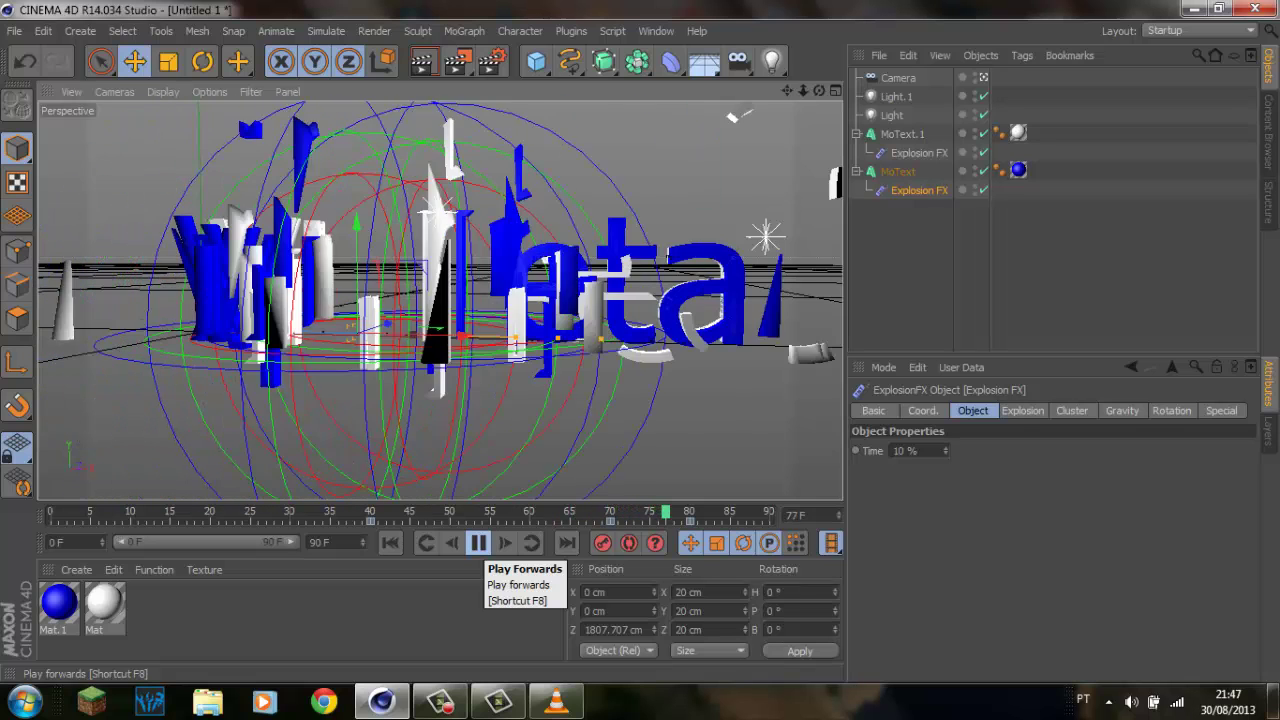
left_click(479, 543)
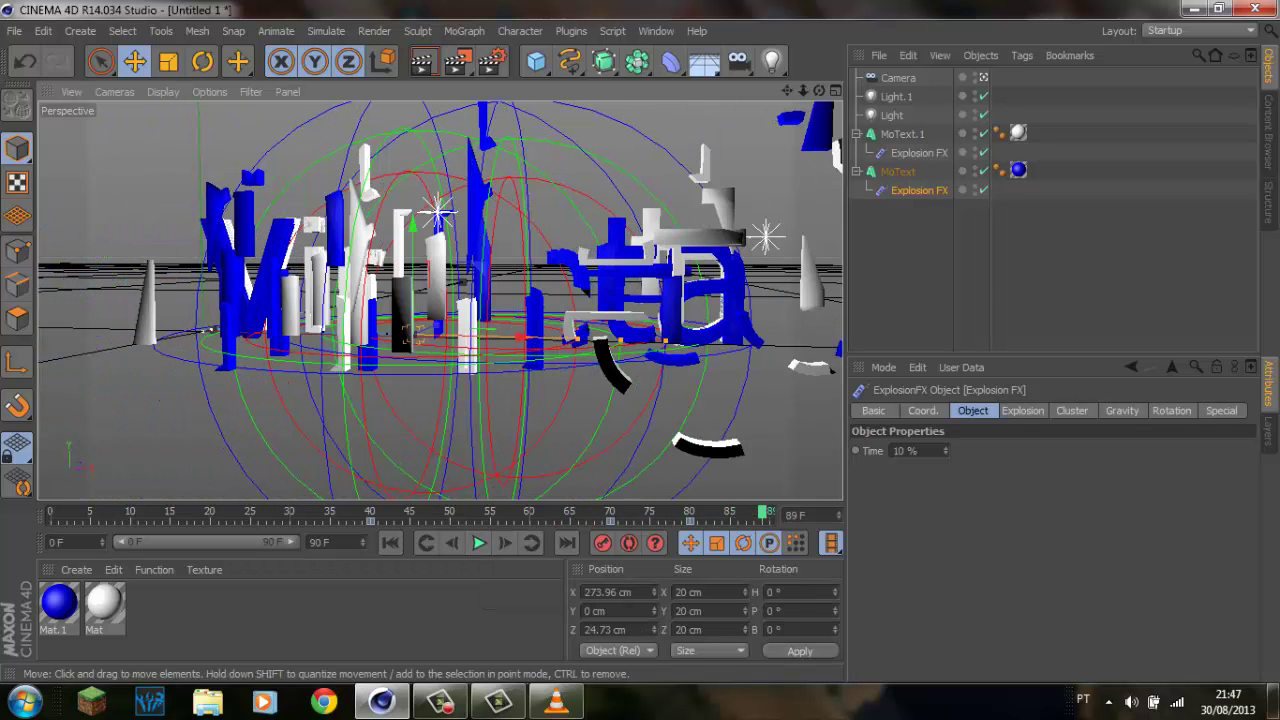
left_click(424, 64)
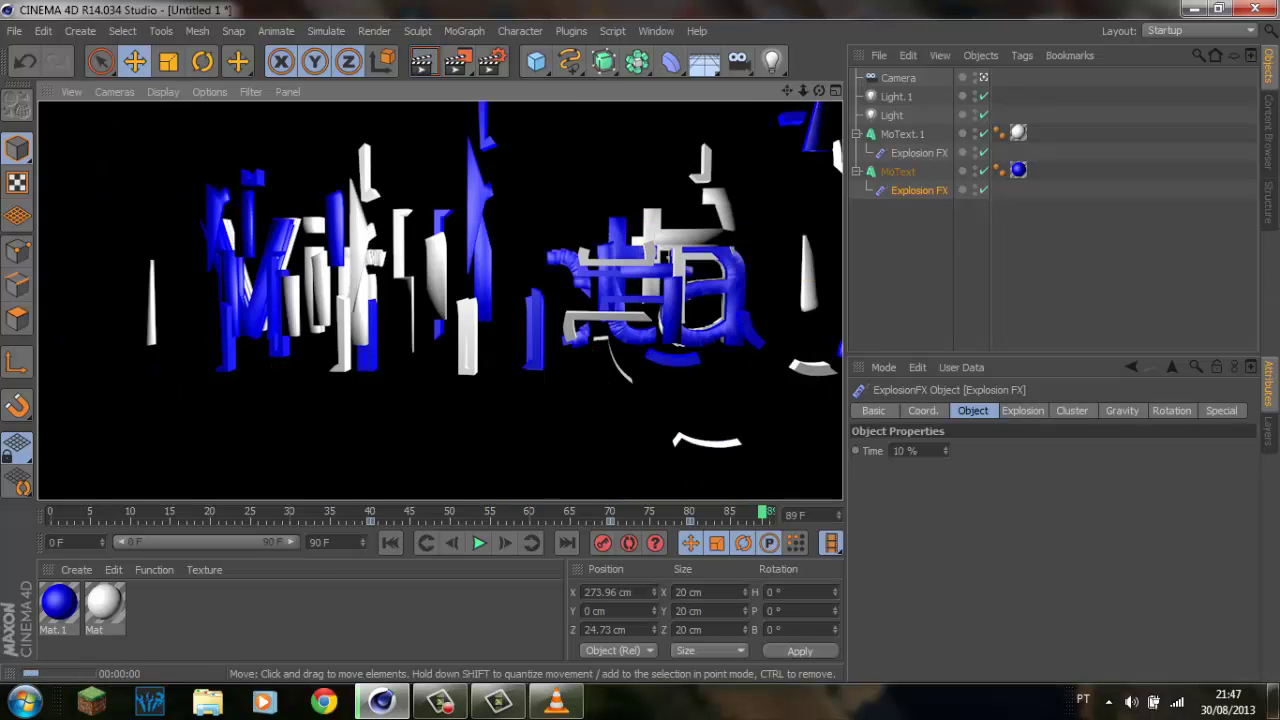
key("ctrl+z")
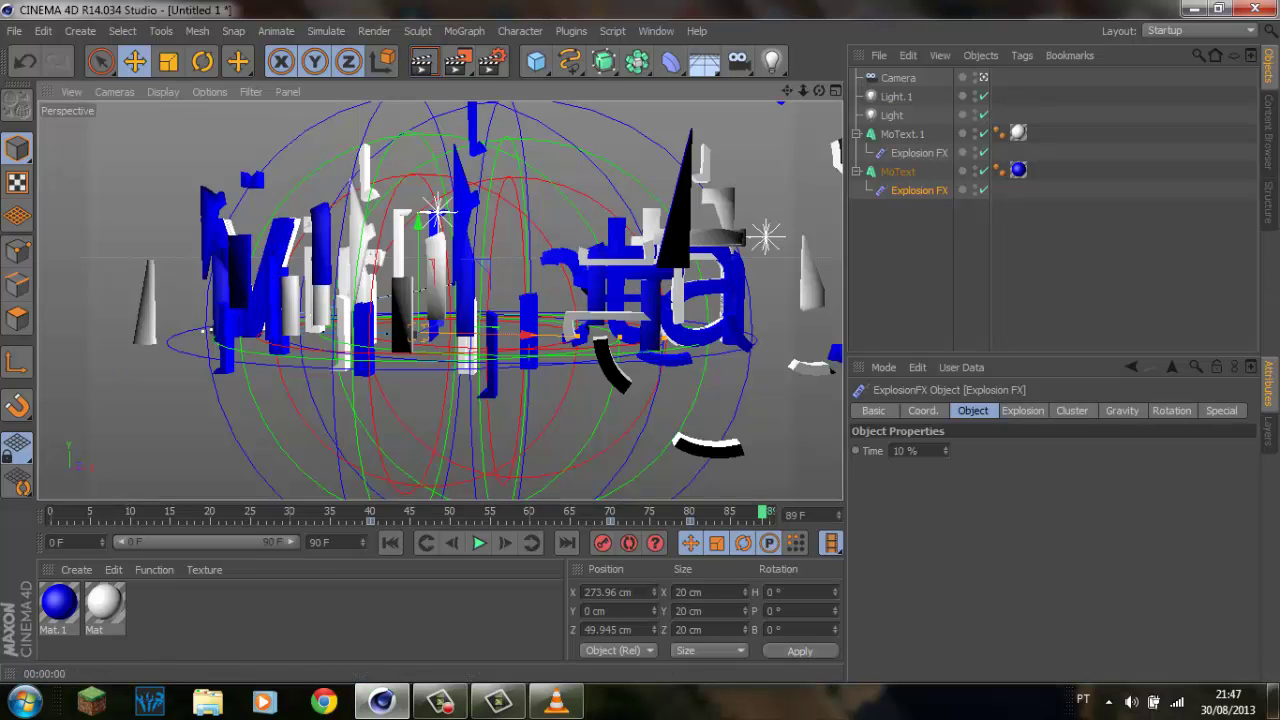
Try a Floor and remove it, then add a 2000 cm Background behind the texts.
left_click(704, 62)
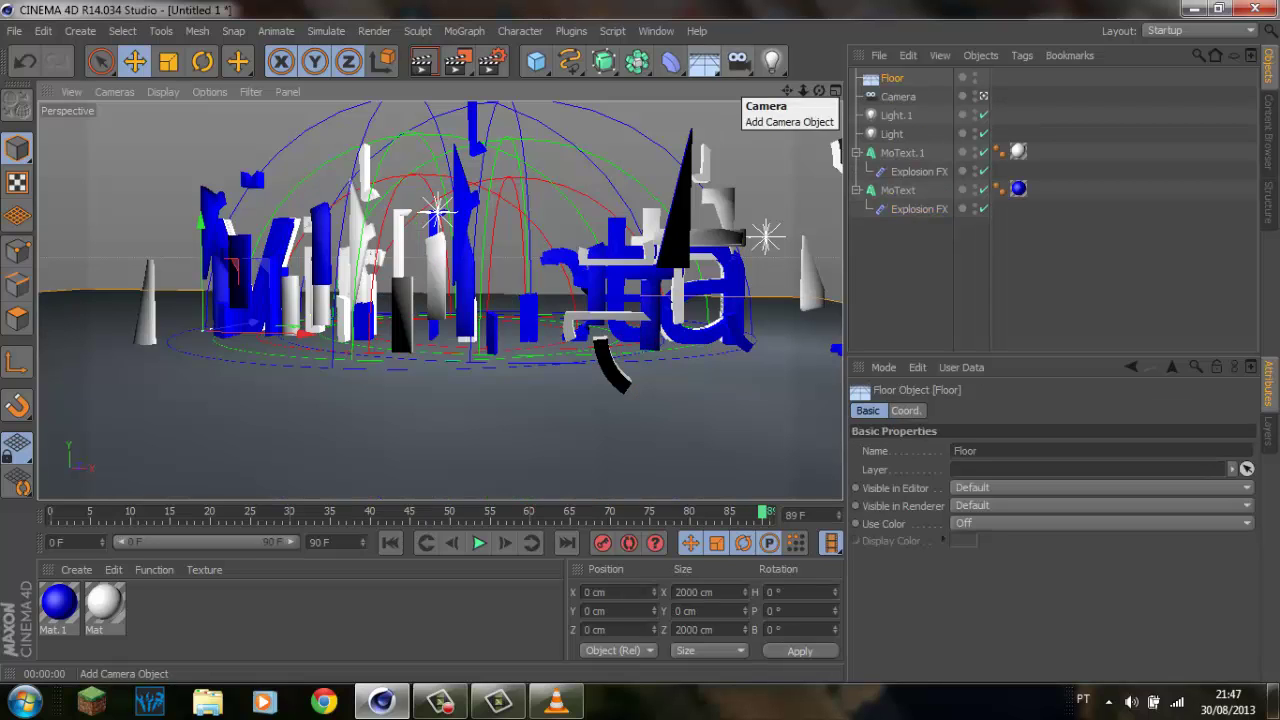
key("Delete")
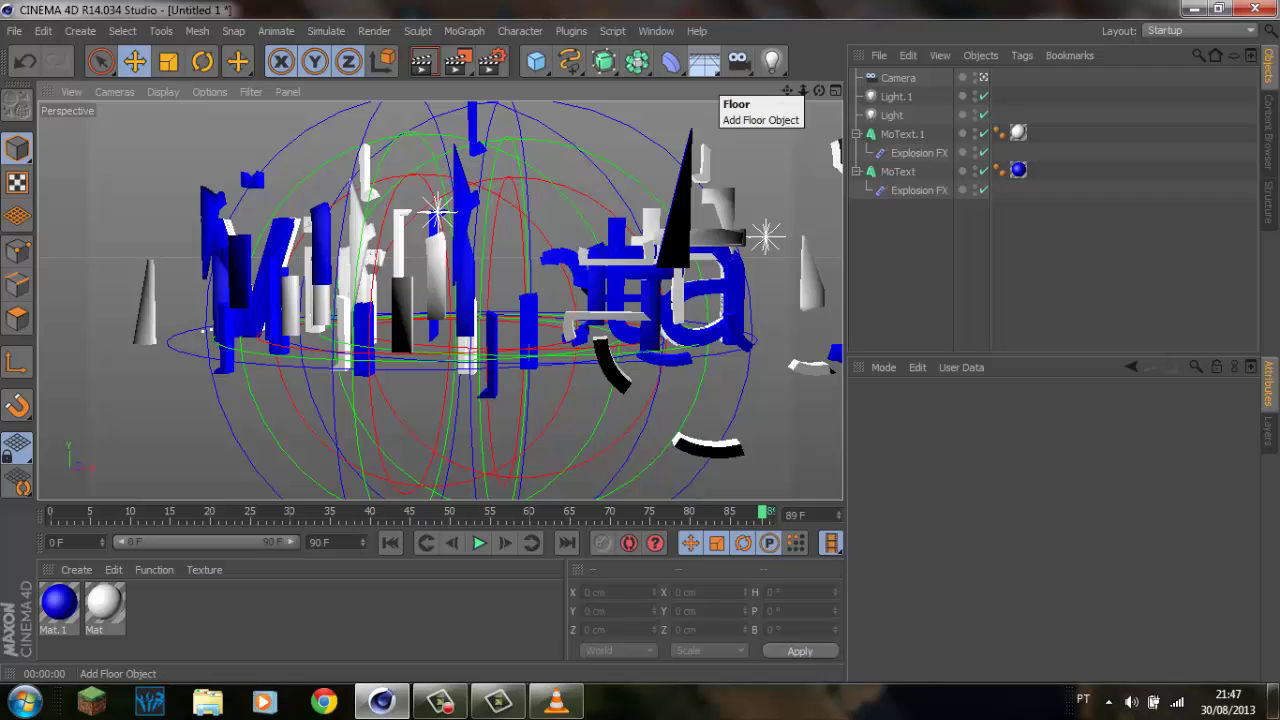
left_click(704, 62)
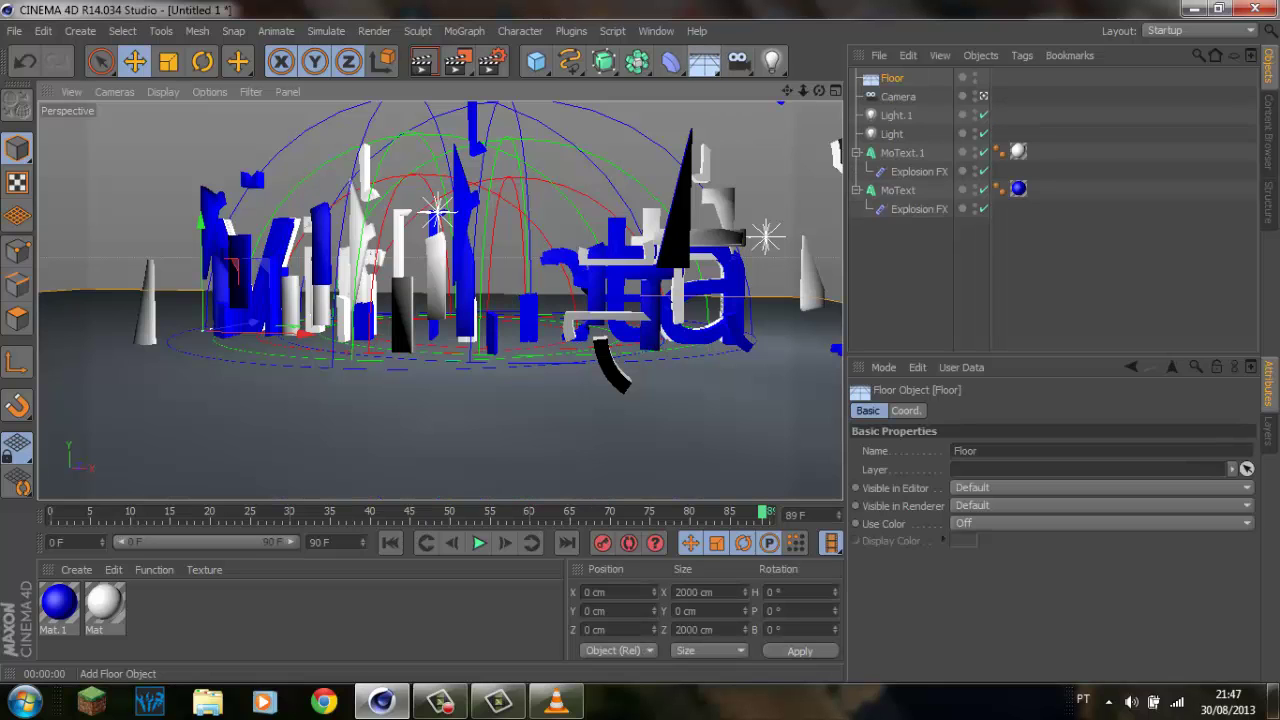
key("ctrl+z")
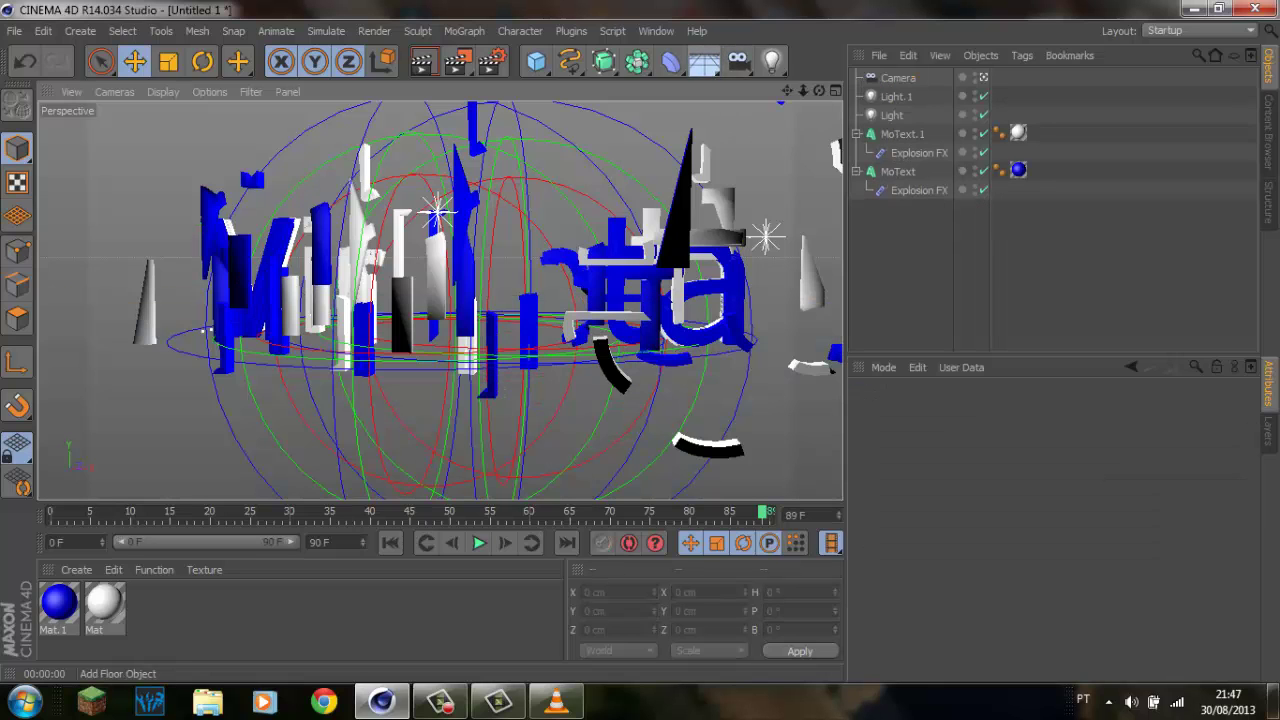
left_click(704, 62)
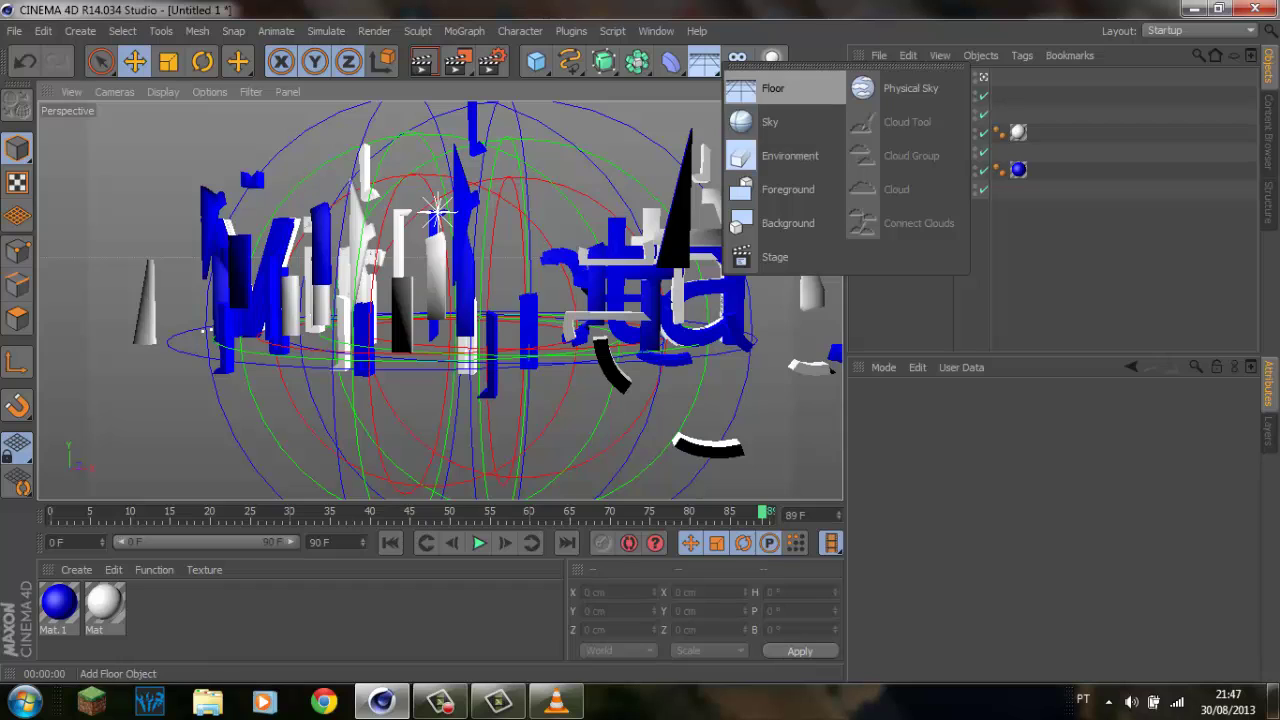
left_click(788, 223)
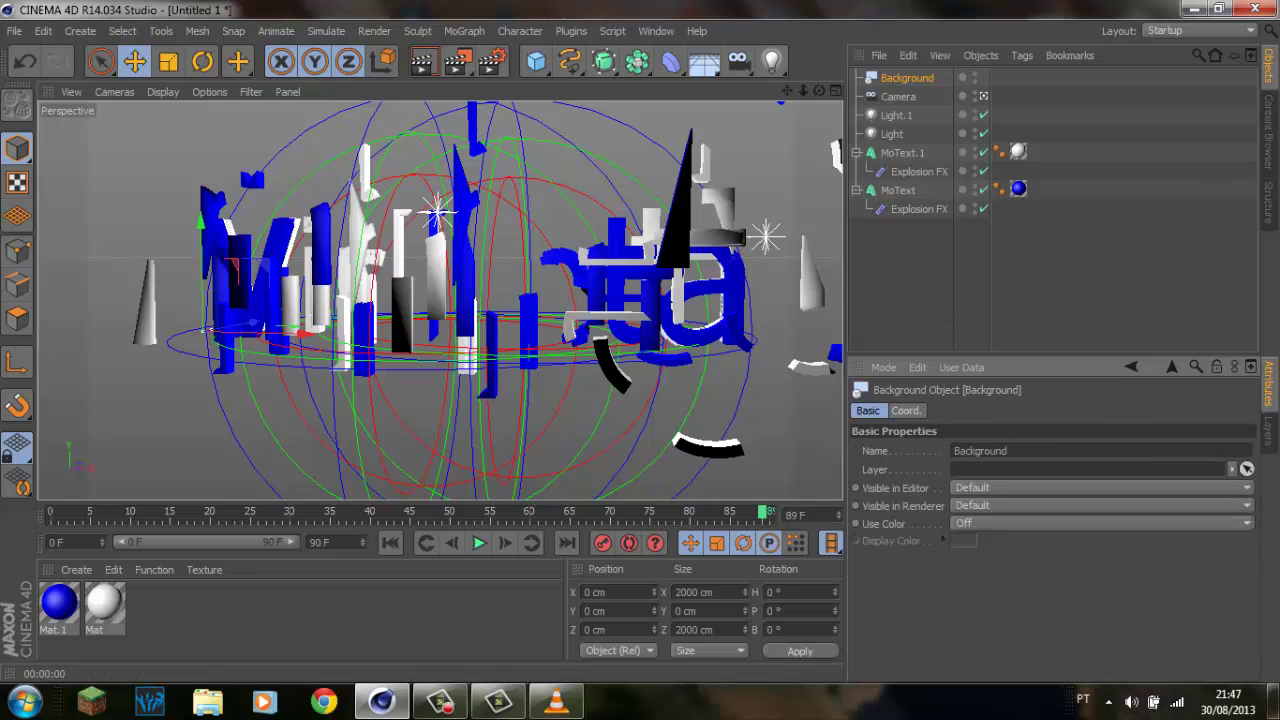
left_click(249, 153)
Create a new material, Mat.2, in the Material Manager.
left_click(76, 569)
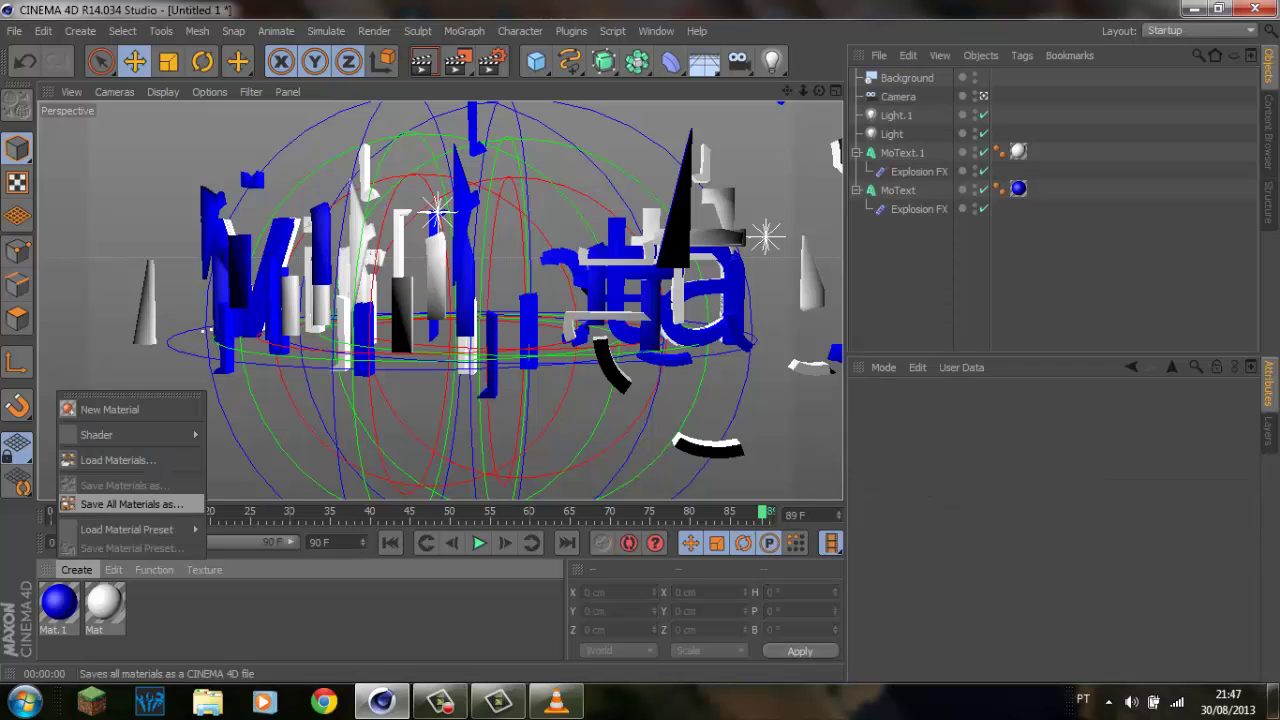
left_click(100, 409)
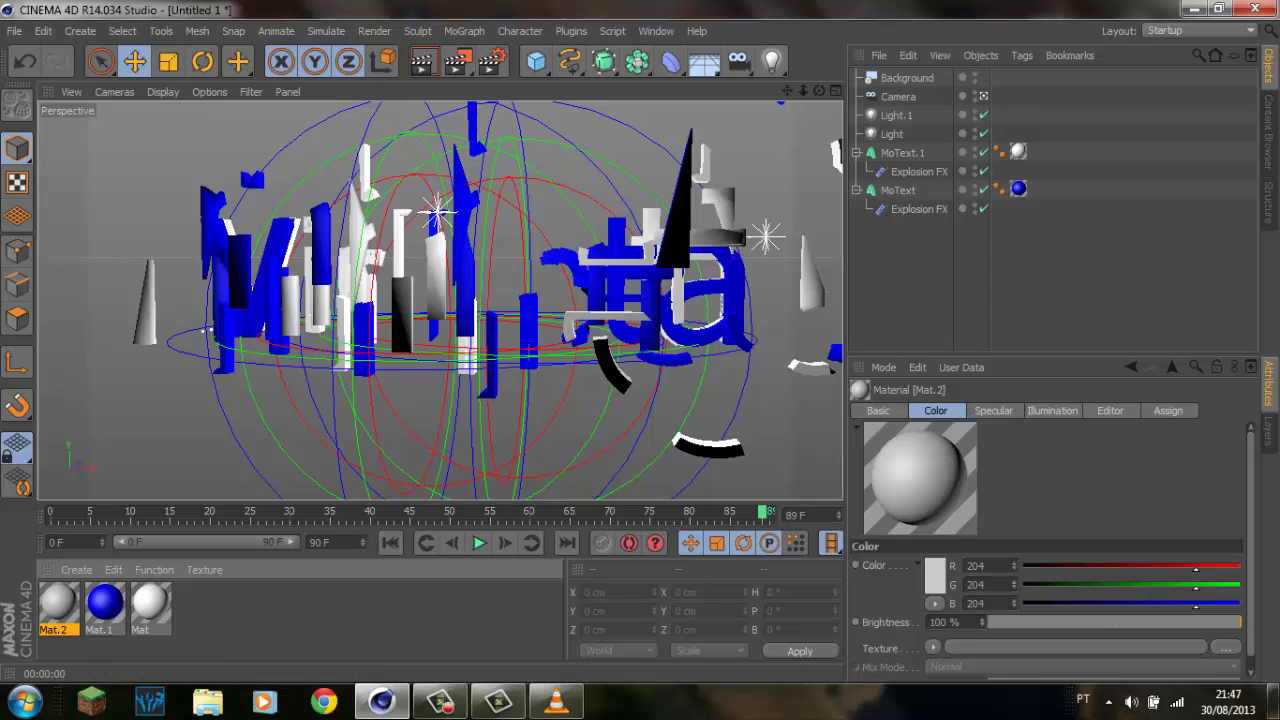
left_click_drag(982, 608, 982, 612)
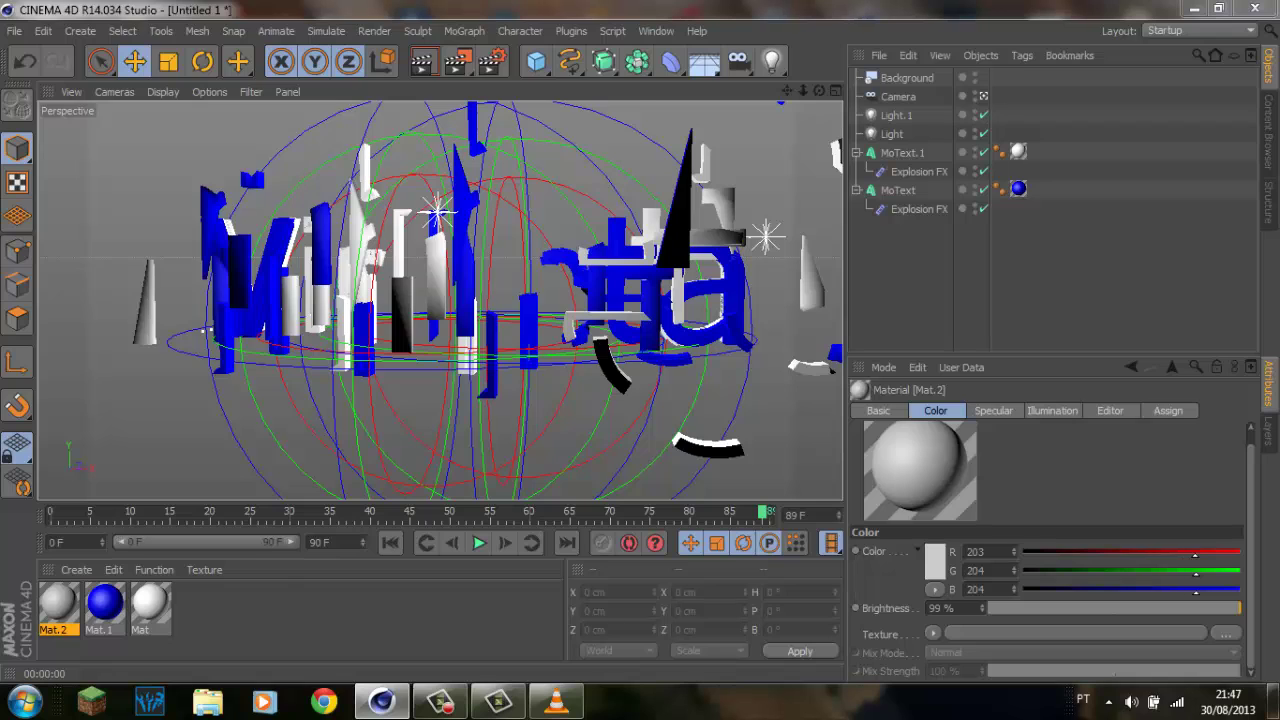
Browse the home folder for the Minecraft Arquivos folder to pick a colour texture.
key("ctrl+o")
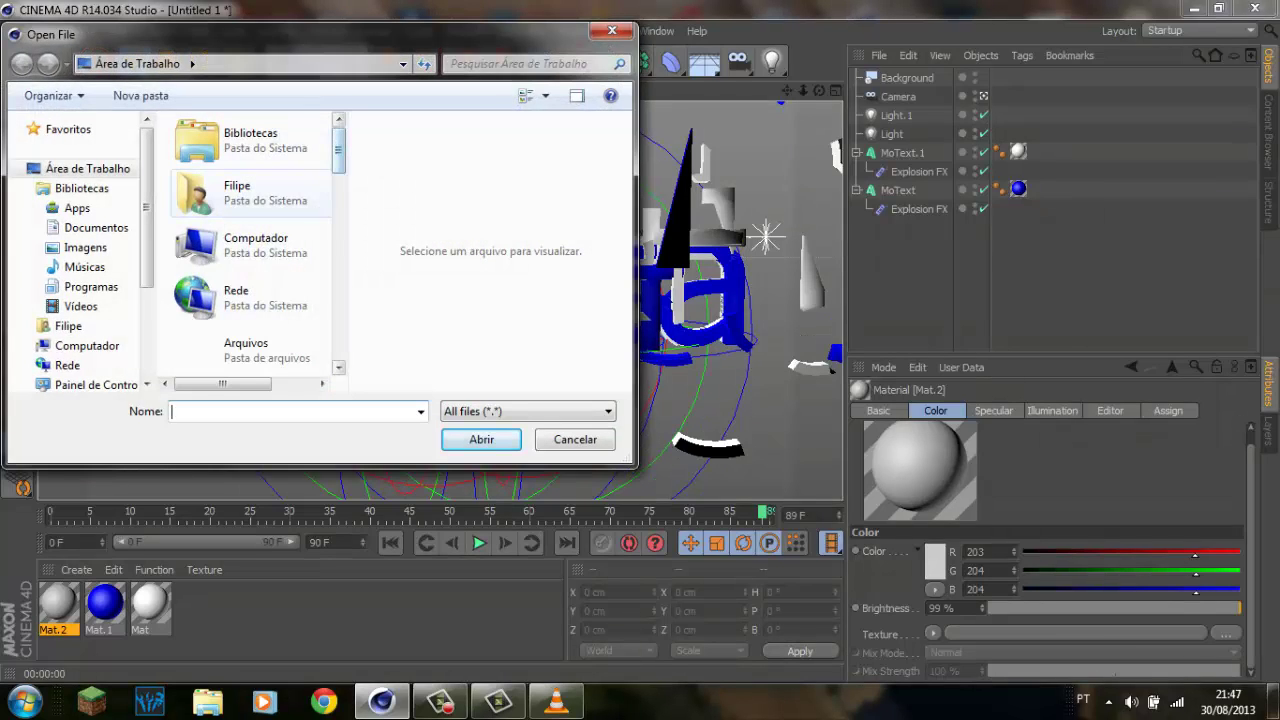
double_click(237, 192)
scroll(258, 250, "down", 3)
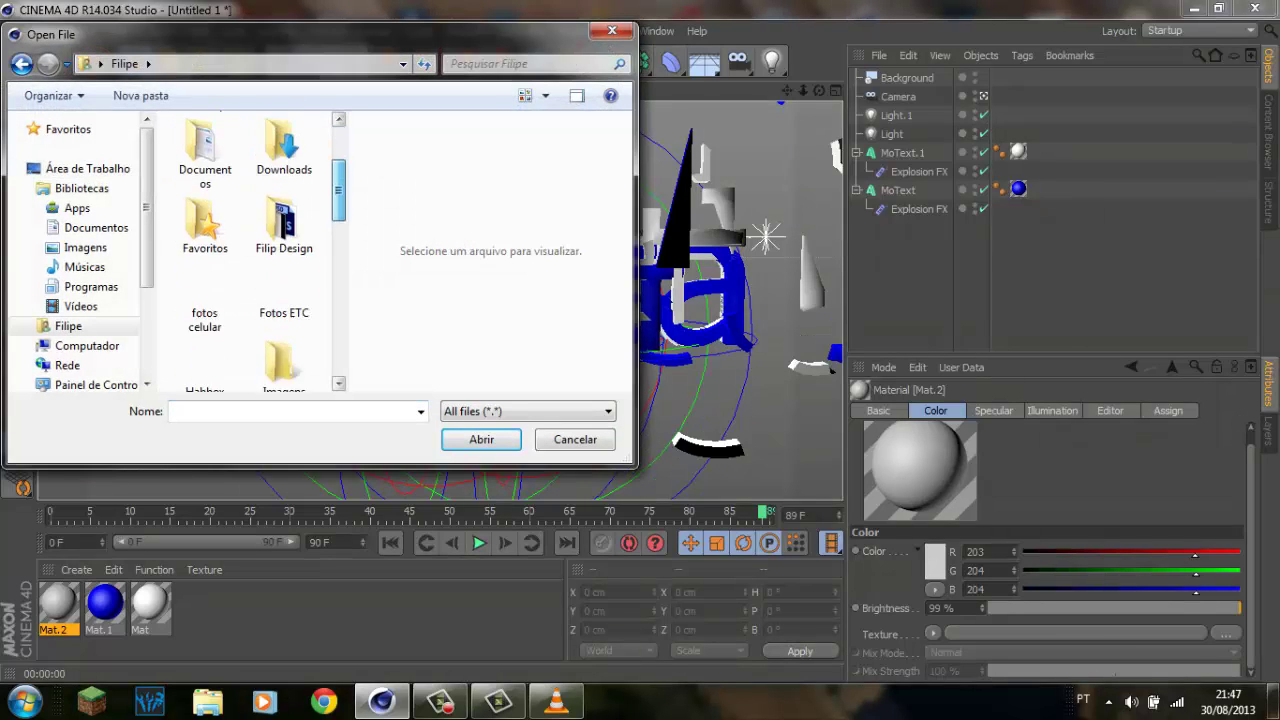
scroll(258, 250, "down", 3)
scroll(258, 250, "down", 2)
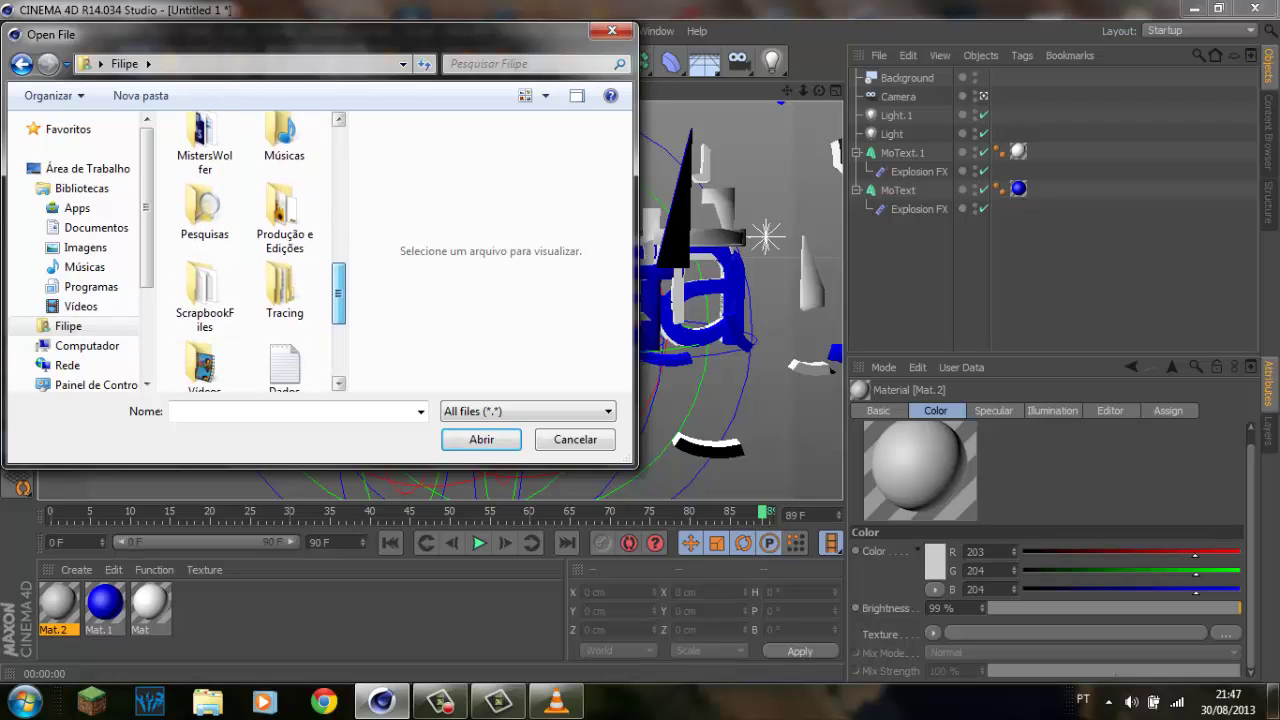
scroll(258, 250, "down", 1)
scroll(258, 250, "down", 1)
scroll(258, 250, "down", 2)
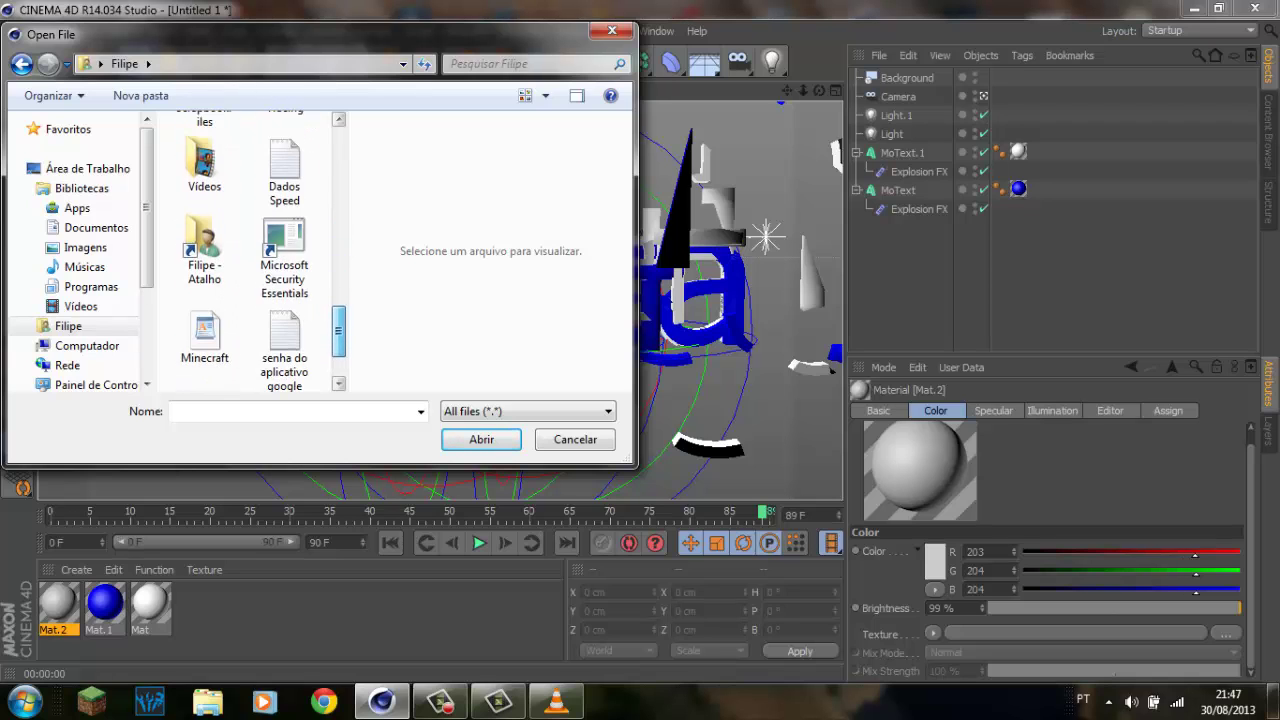
scroll(258, 250, "down", 1)
scroll(258, 250, "up", 3)
scroll(258, 250, "up", 1)
scroll(258, 250, "up", 1)
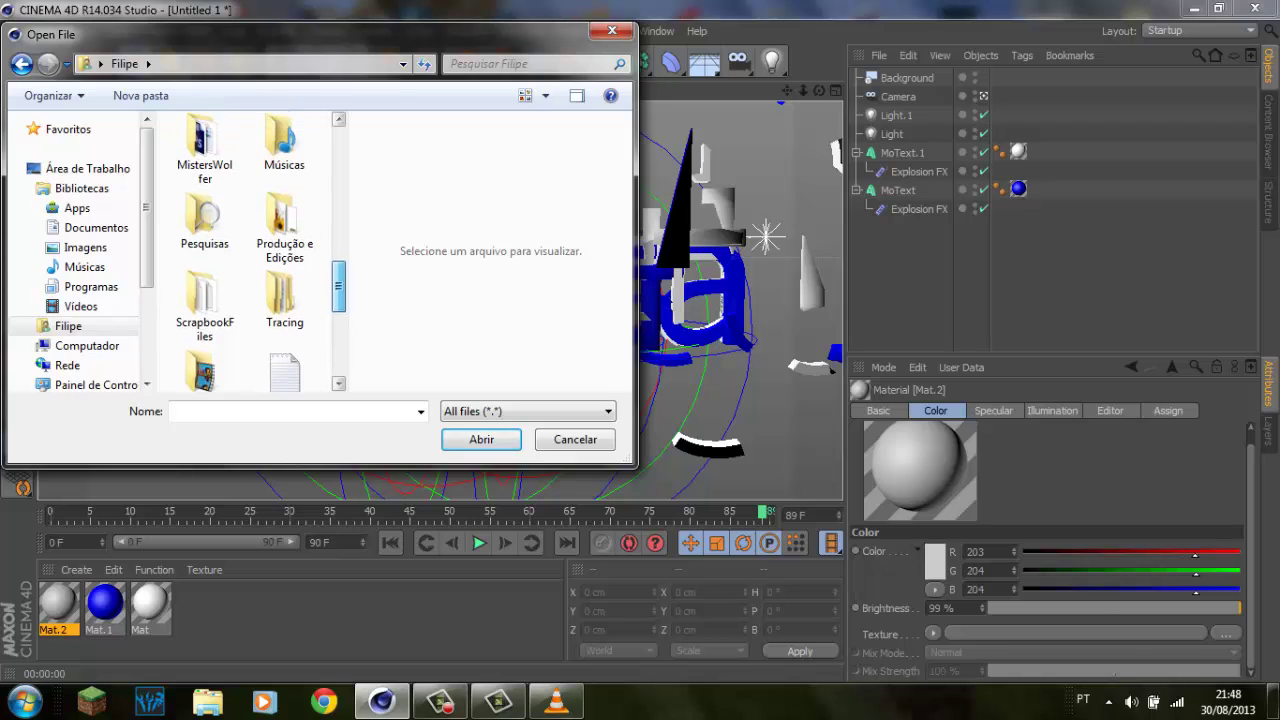
scroll(258, 250, "up", 1)
scroll(258, 250, "up", 1)
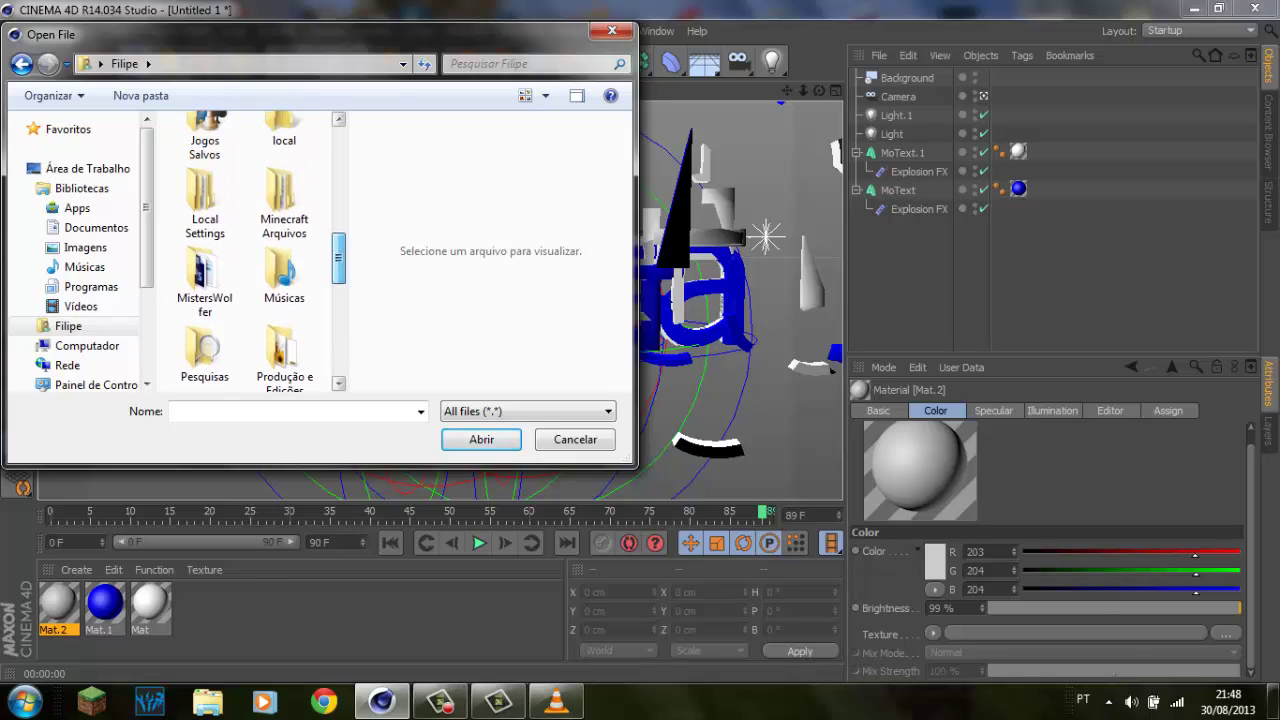
Load image 2.png from Minecraft Arquivos > Imagens pra edição as the colour texture.
left_click(284, 170)
double_click(284, 170)
left_click(214, 165)
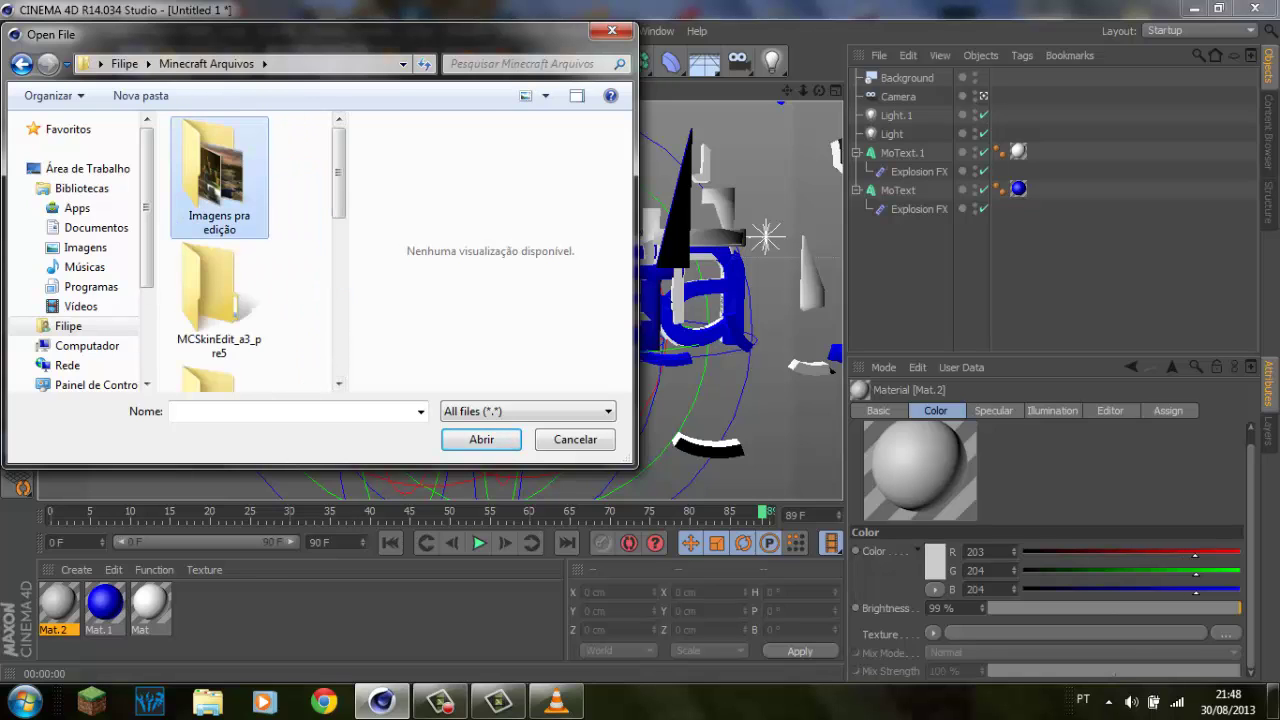
double_click(214, 165)
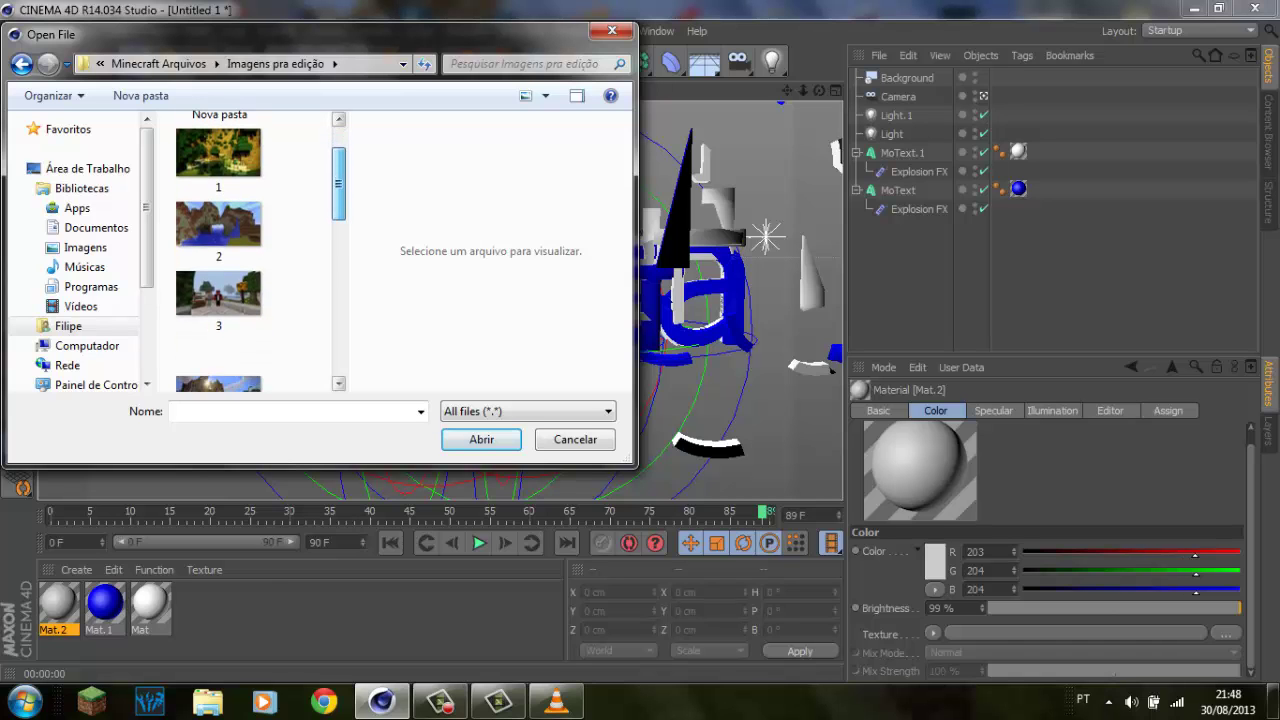
scroll(219, 275, "up", 1)
double_click(219, 275)
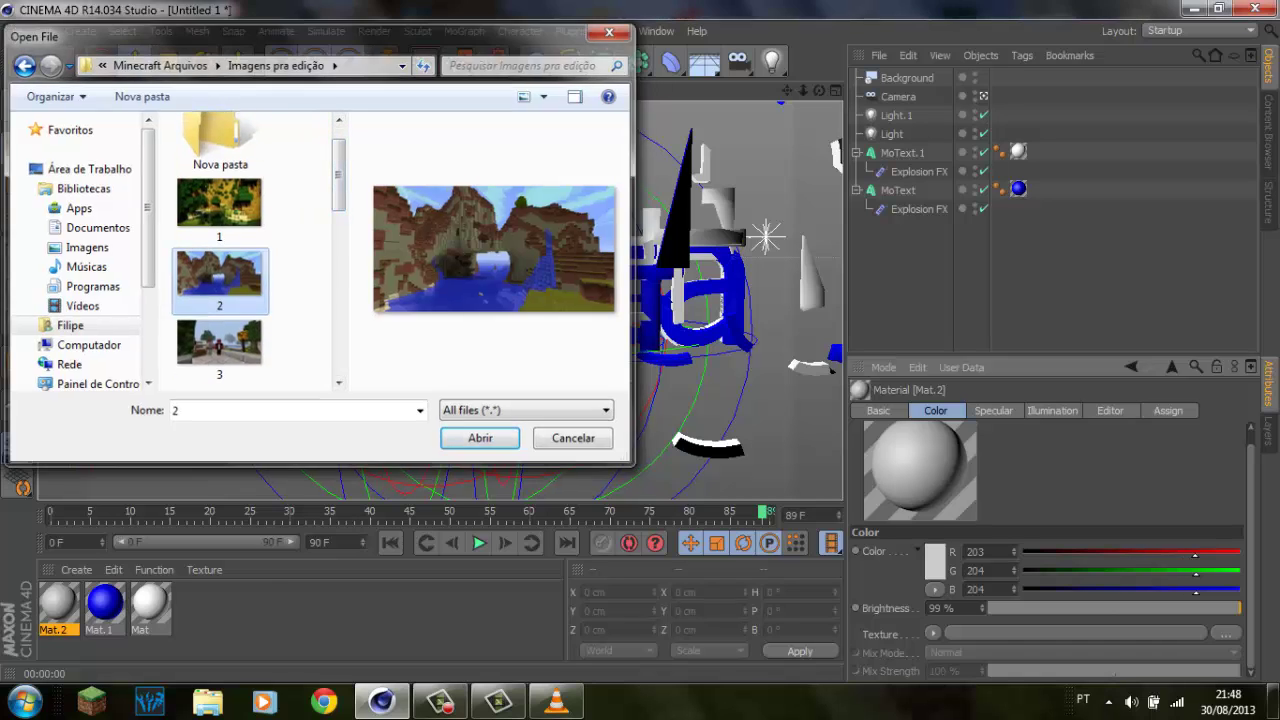
key("Return")
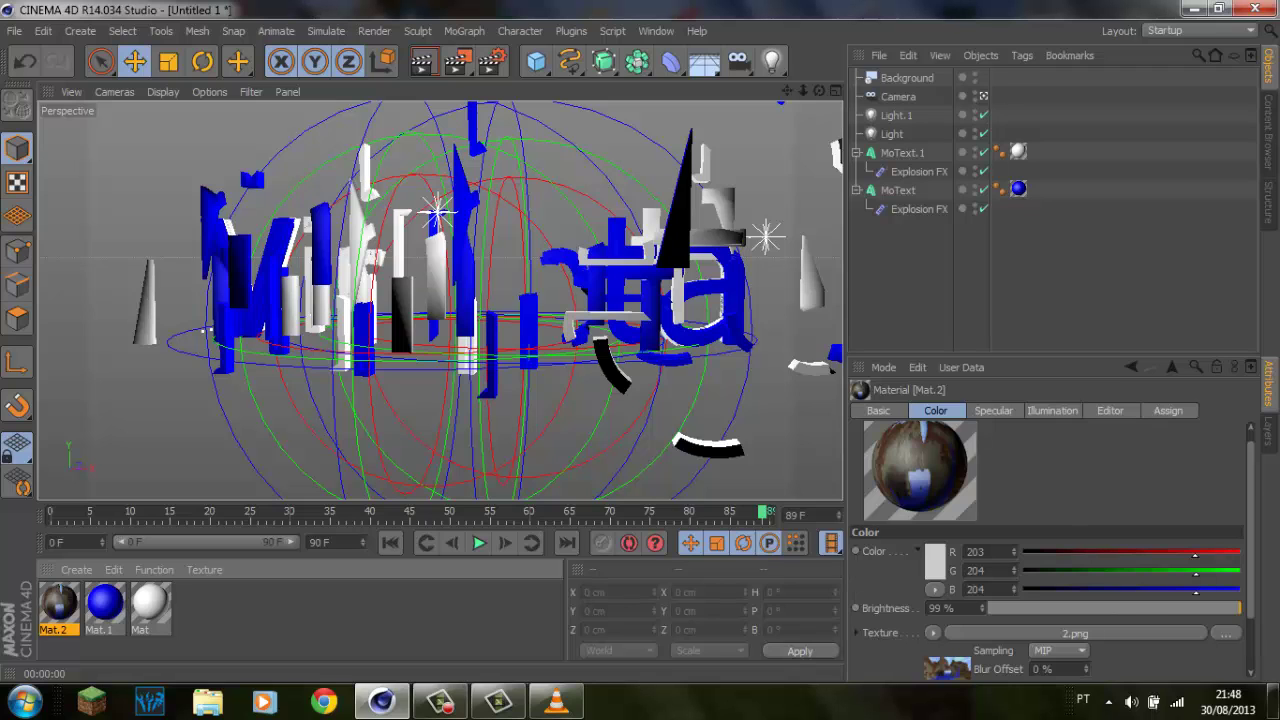
Apply Mat.2 to the Background object and play the explosion animation through.
left_click_drag(58, 605, 907, 77)
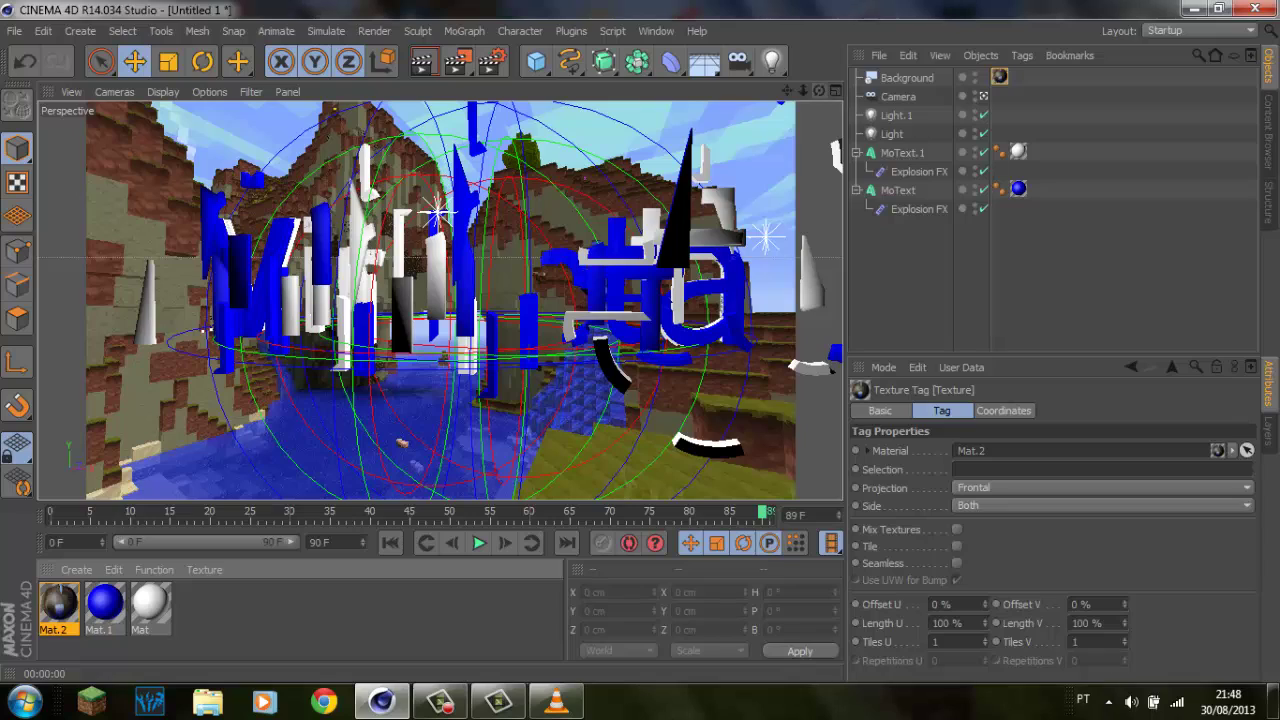
left_click(479, 542)
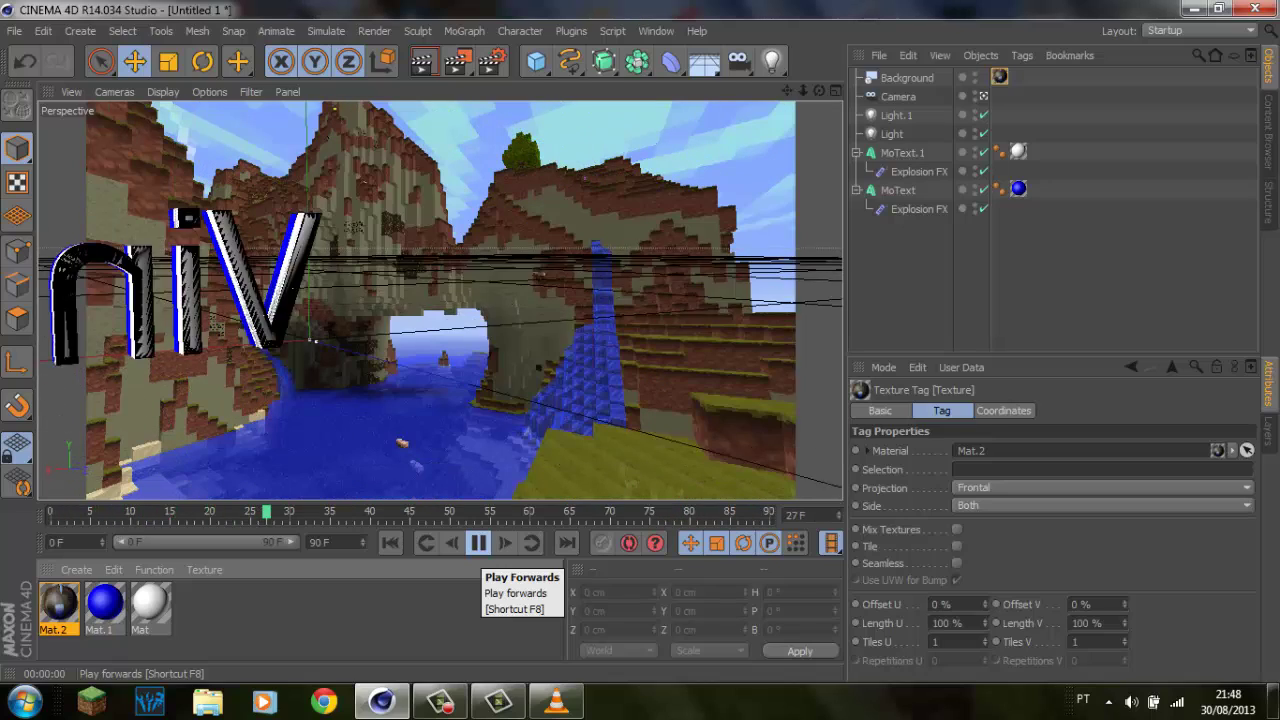
left_click(478, 543)
Orbit and zoom the viewport in on the blue Vinheta text.
left_click(1100, 280)
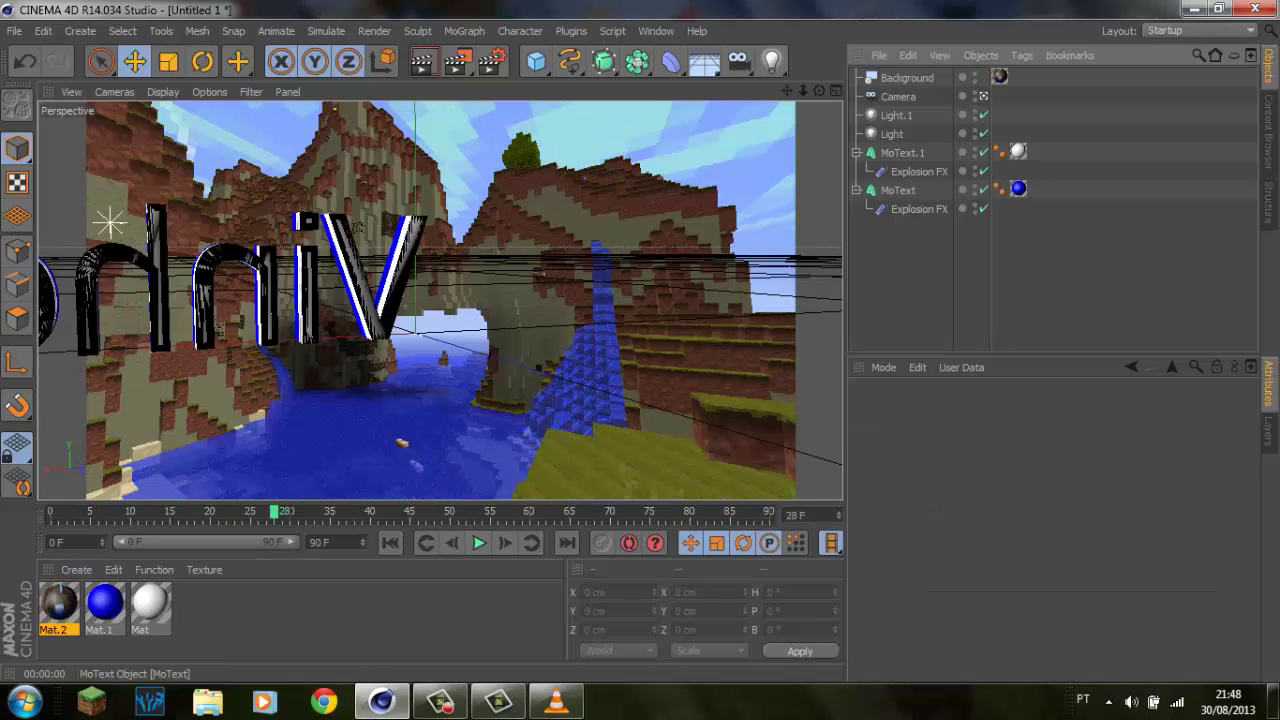
left_click_drag(560, 300, 440, 300, "alt")
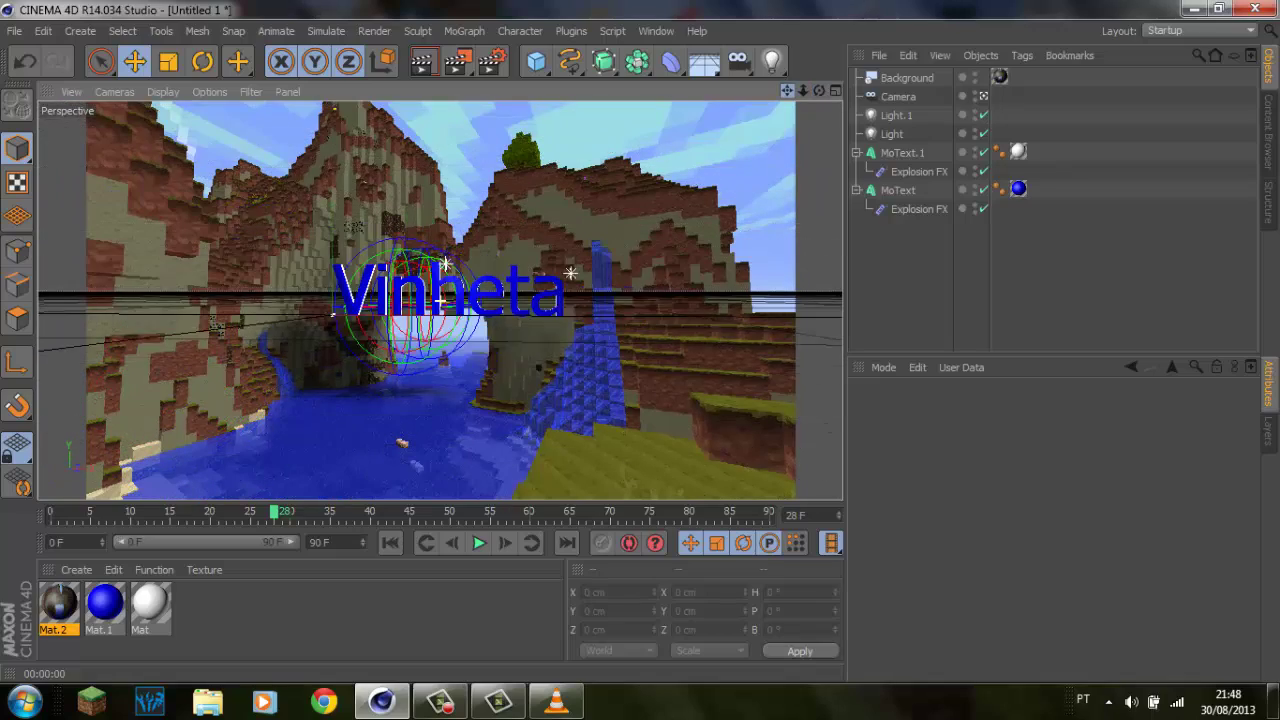
scroll(440, 300, "up", 2)
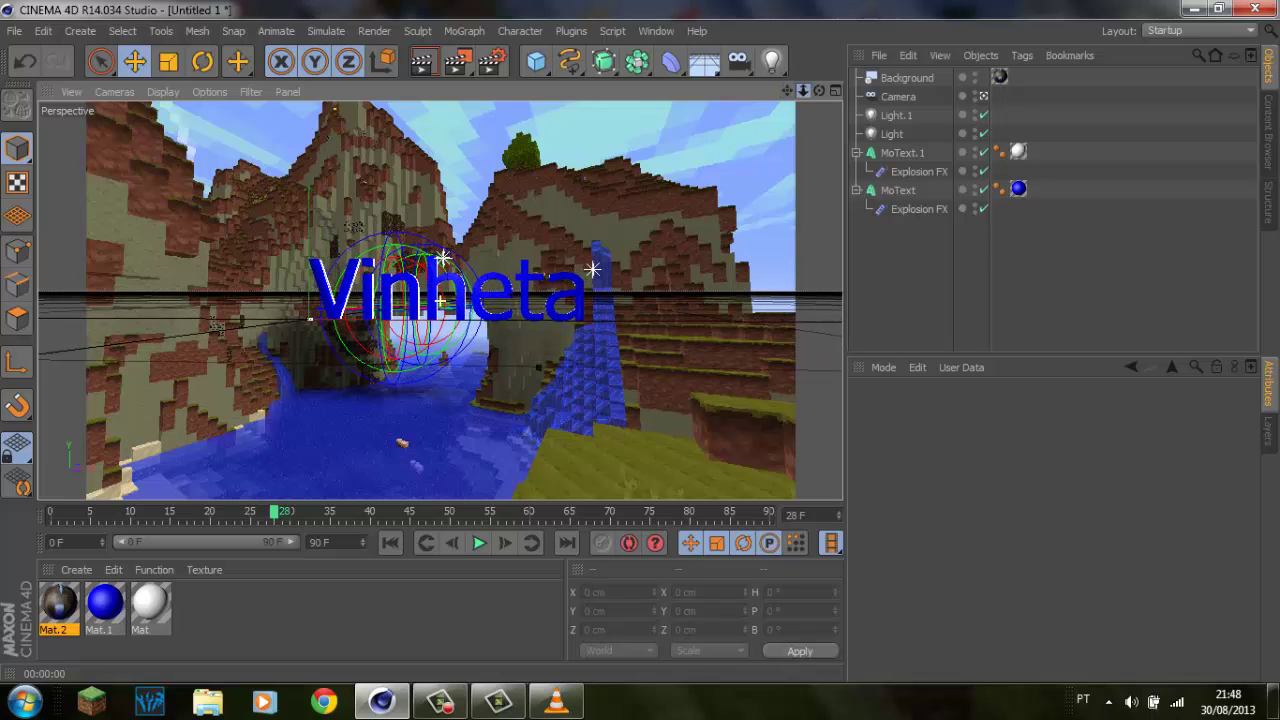
scroll(440, 300, "up", 2)
scroll(440, 300, "up", 2)
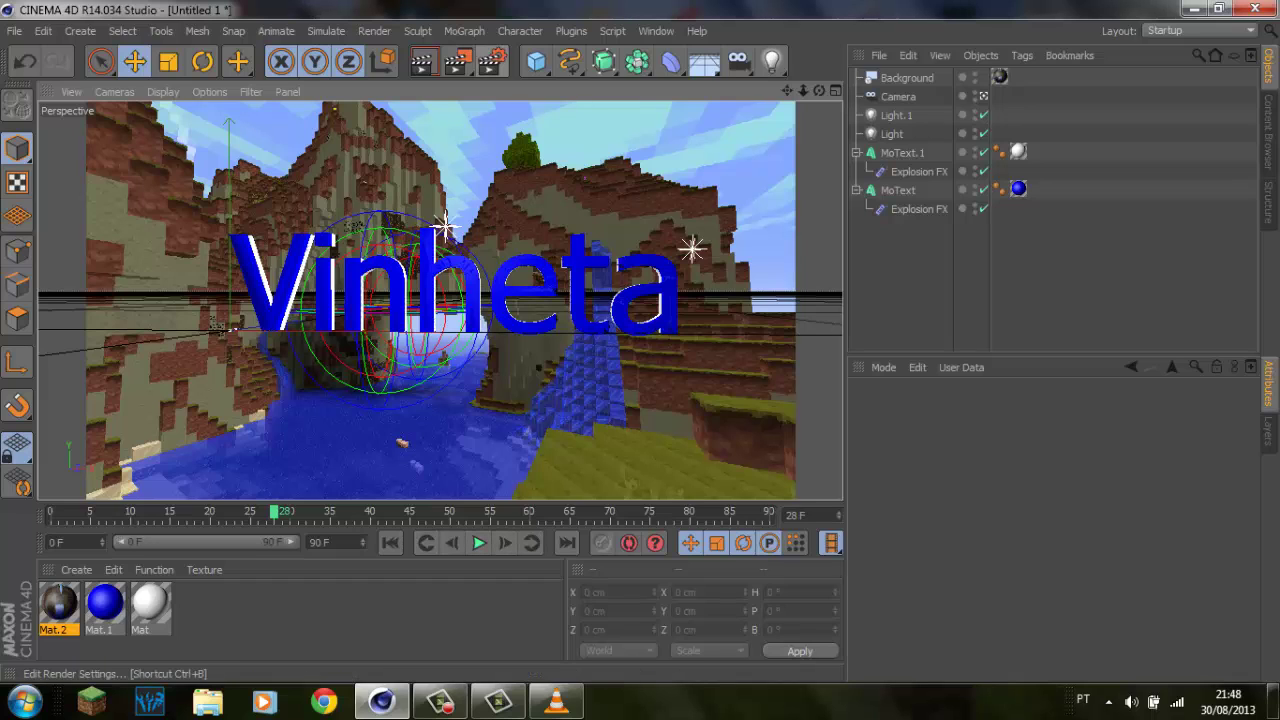
Preview the render, then set the Output frame range to Manual, 0 to 80.
left_click(421, 62)
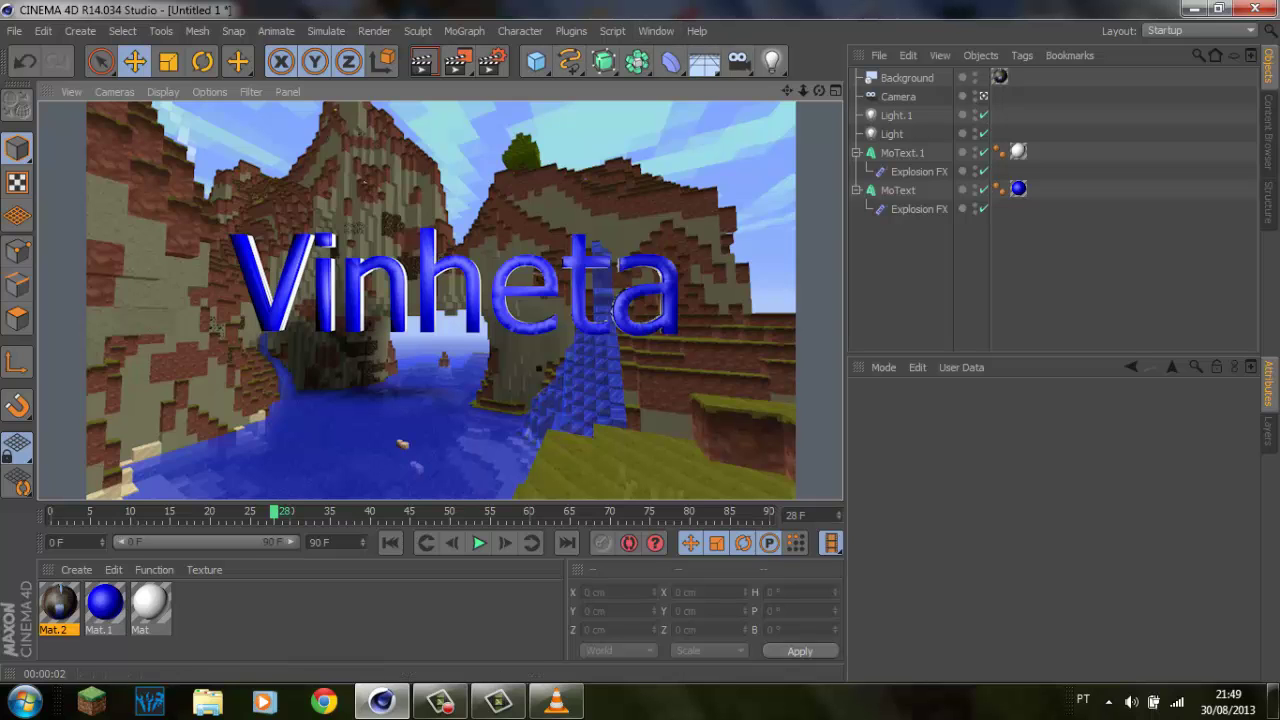
left_click(491, 62)
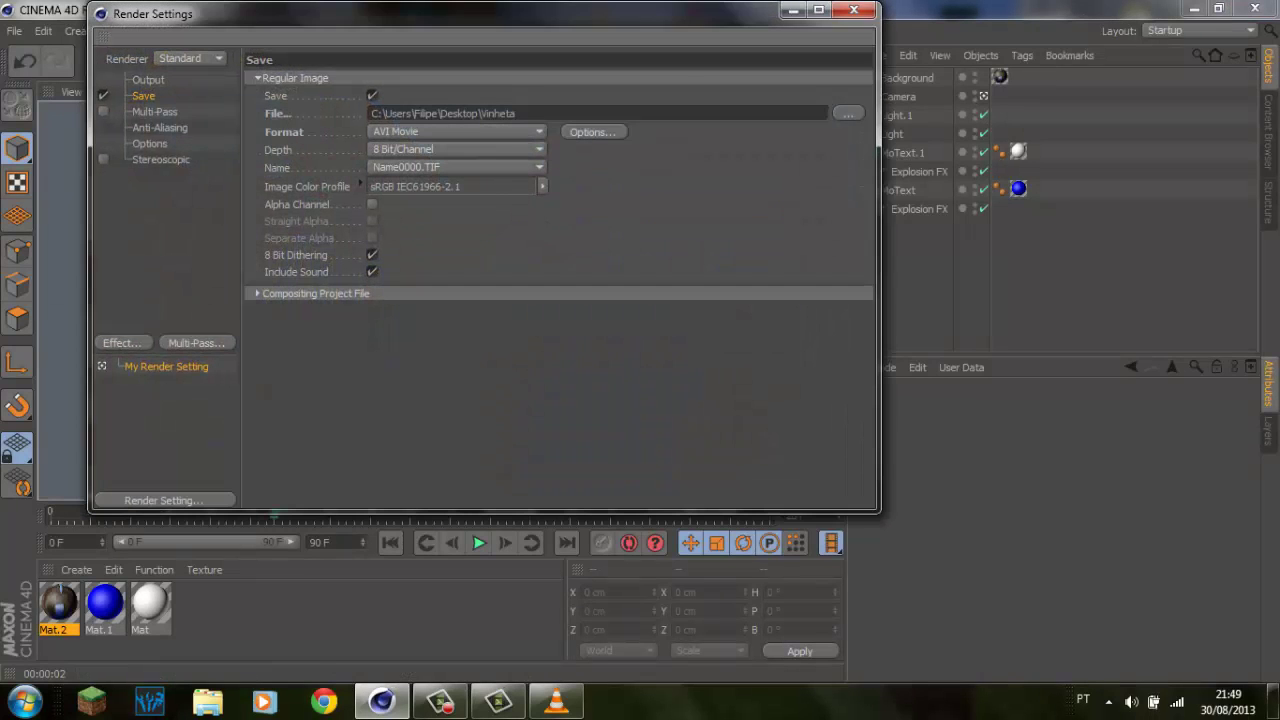
left_click(148, 79)
mouse_move(300, 13)
left_mouse_down()
mouse_move(755, 77)
mouse_move(1187, 7)
mouse_move(762, 12)
mouse_move(442, 57)
mouse_move(433, 72)
left_mouse_up()
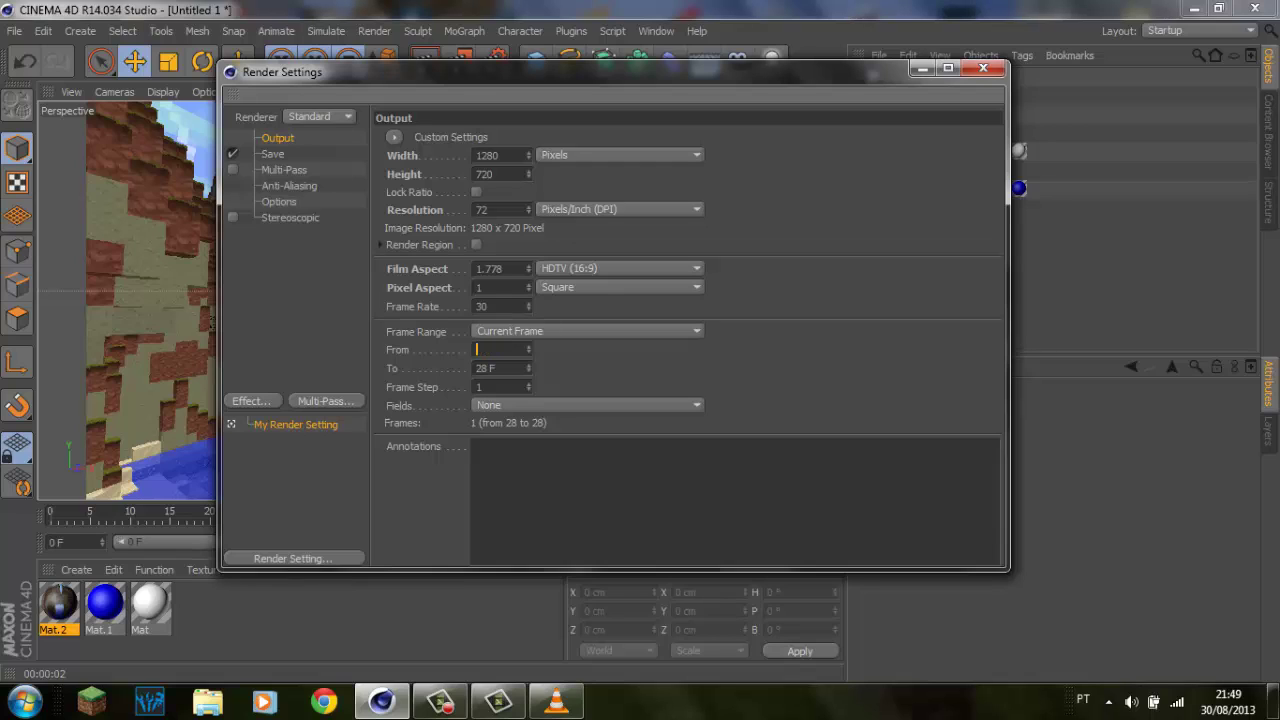
type("0")
key("Return")
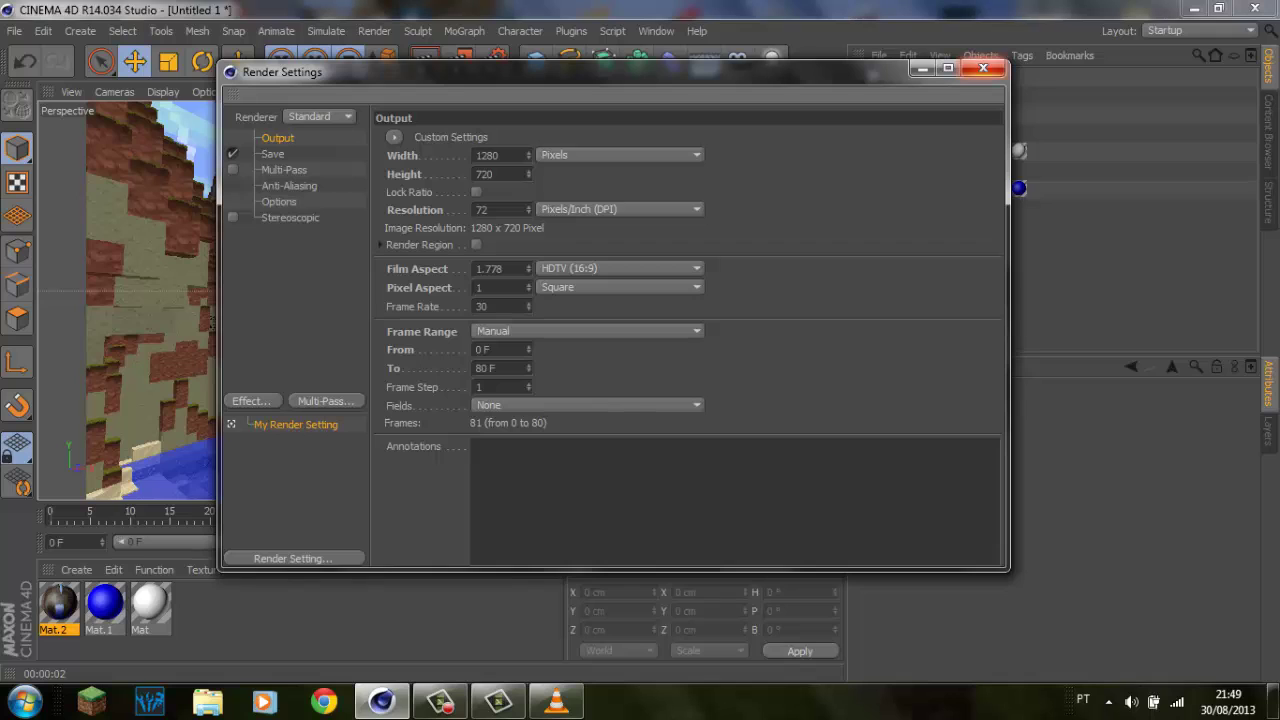
left_click(983, 67)
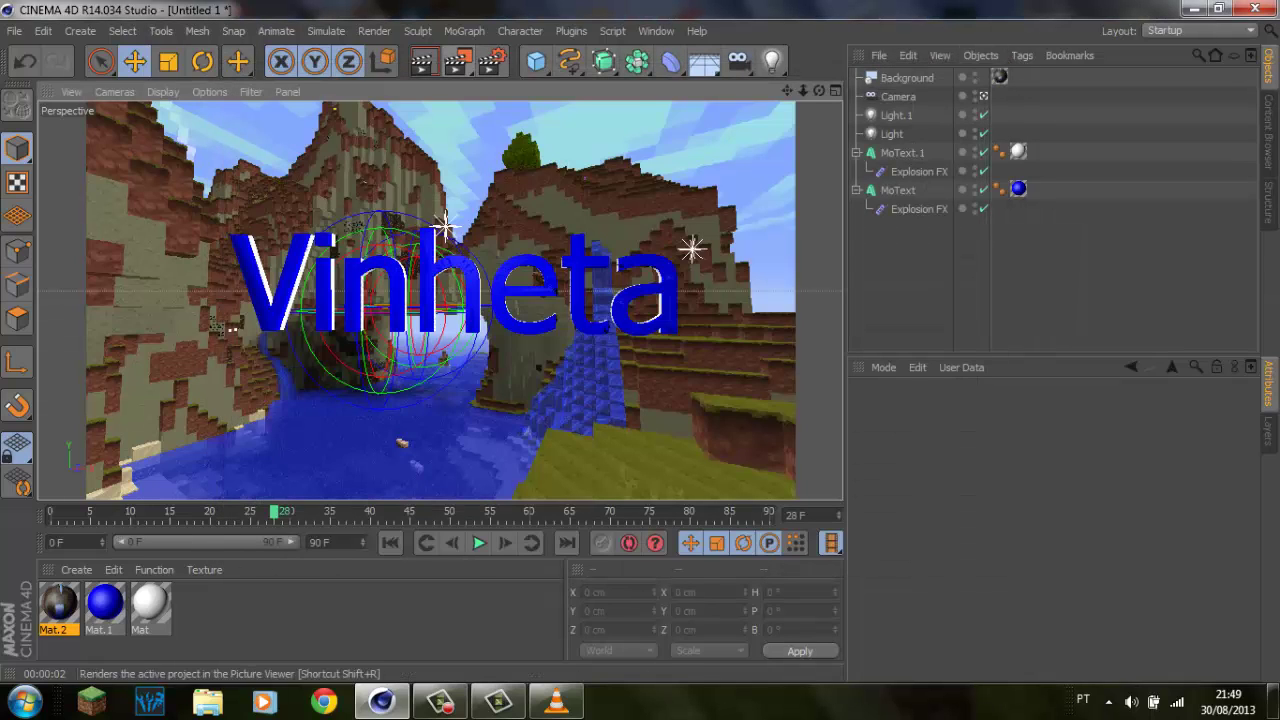